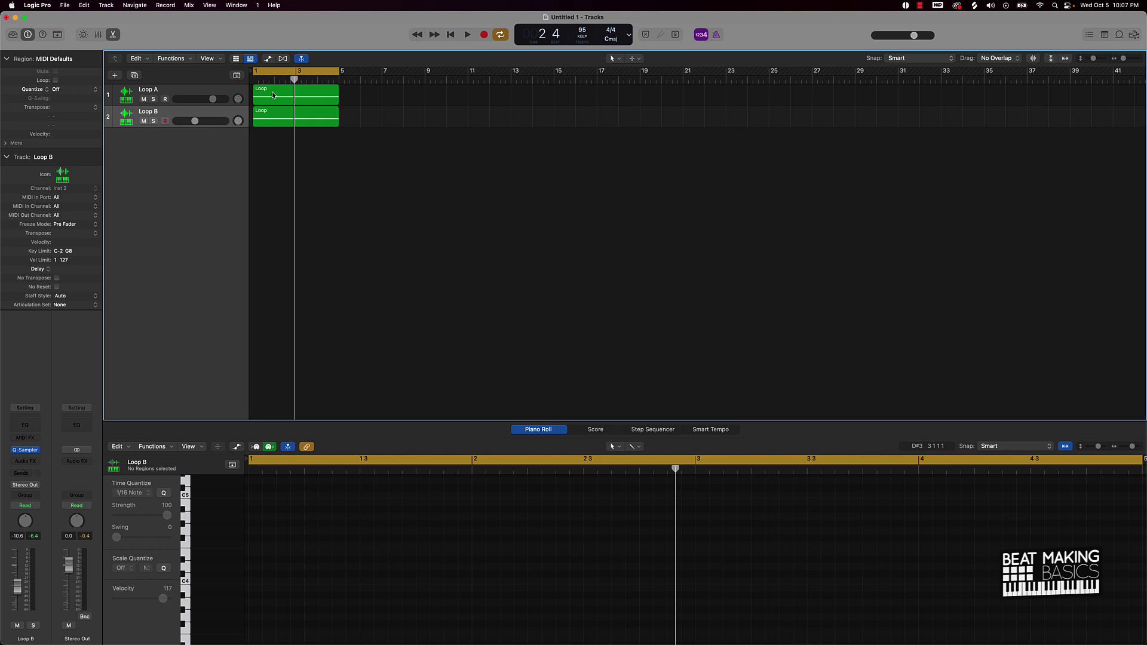
Step: Name the two loop regions after their tracks, Loop A and Loop B, and play them back together
key("super+a")
left_click(354, 187)
key("space")
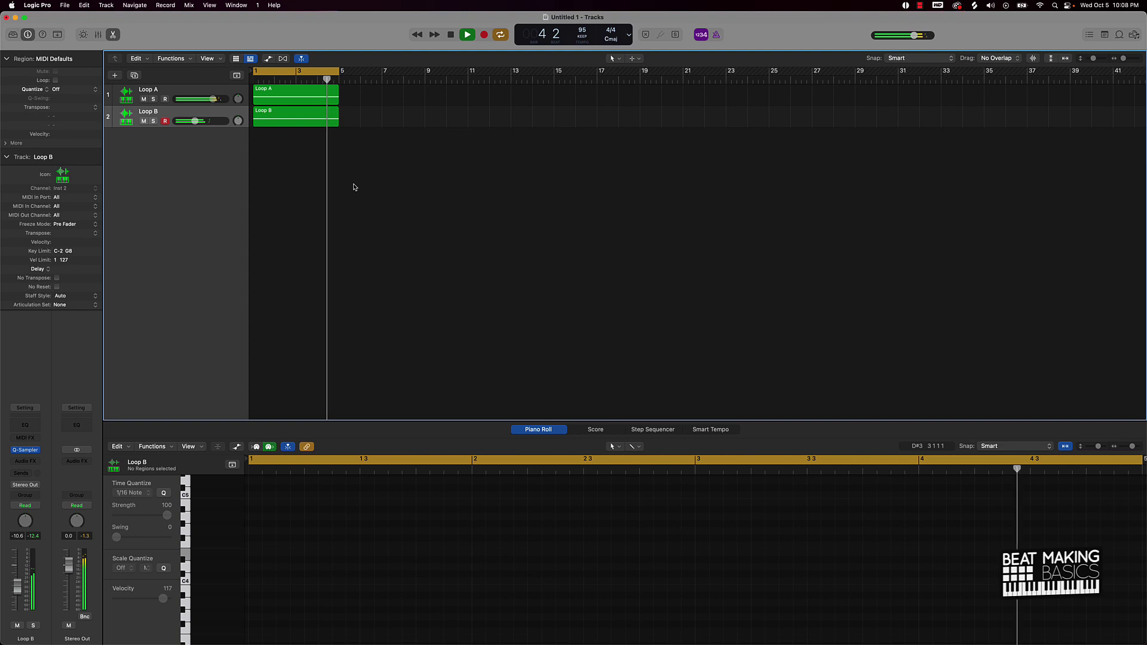
key("space")
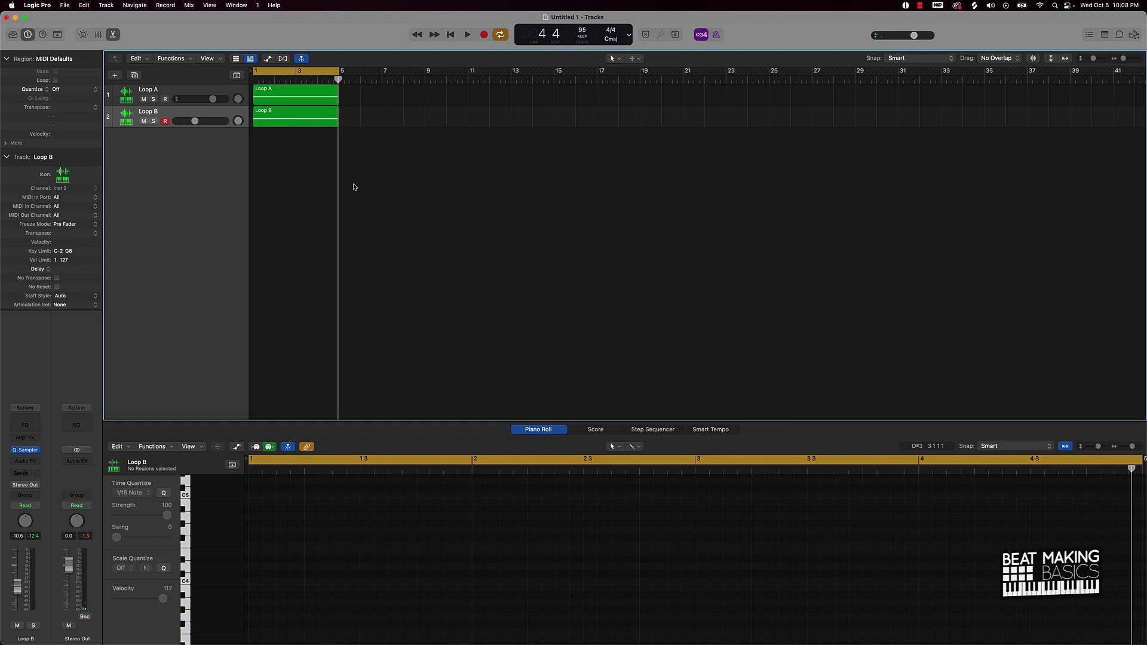
Step: Create one software instrument track with Quick Sampler (Single Sample) below the Loop B track
left_click(127, 117)
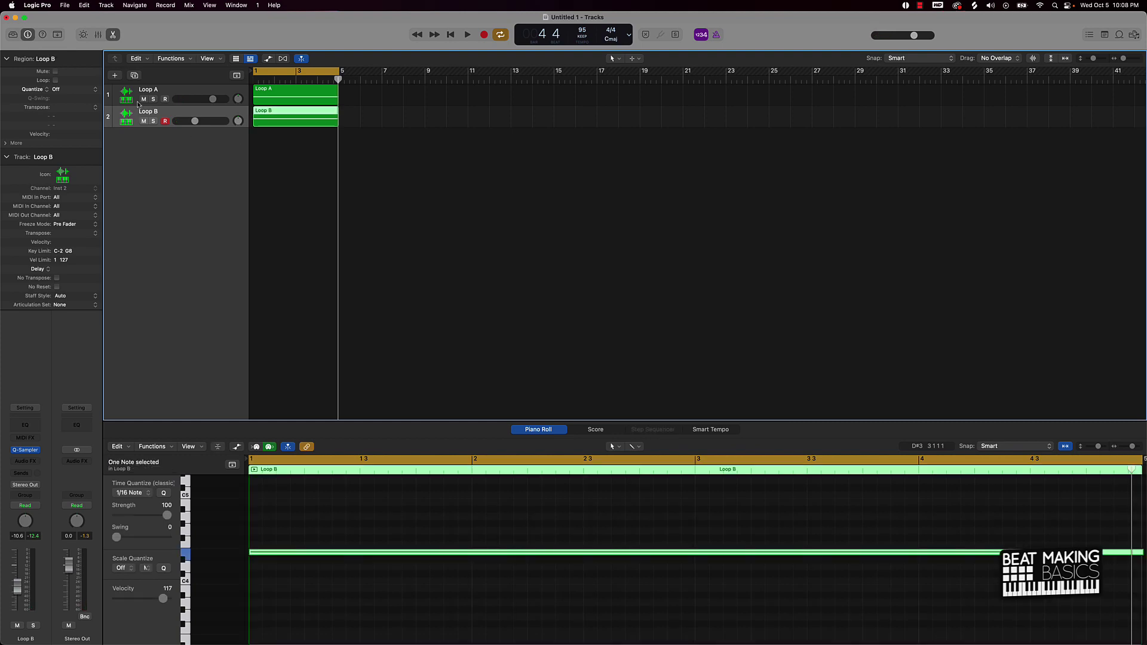
left_click(114, 75)
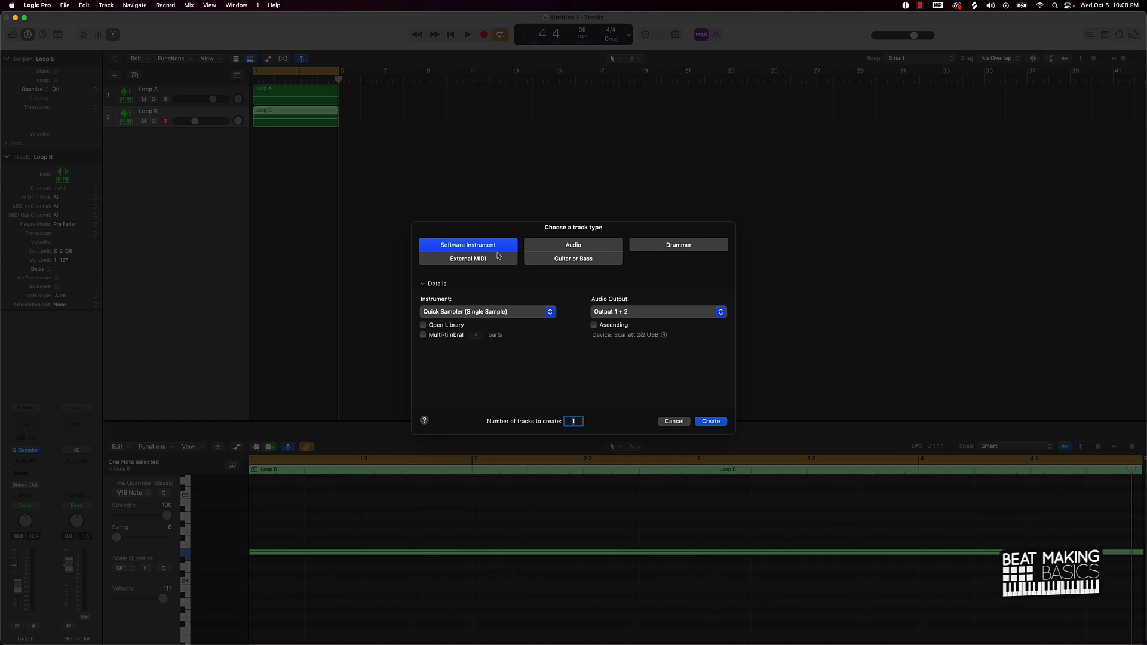
left_click(437, 315)
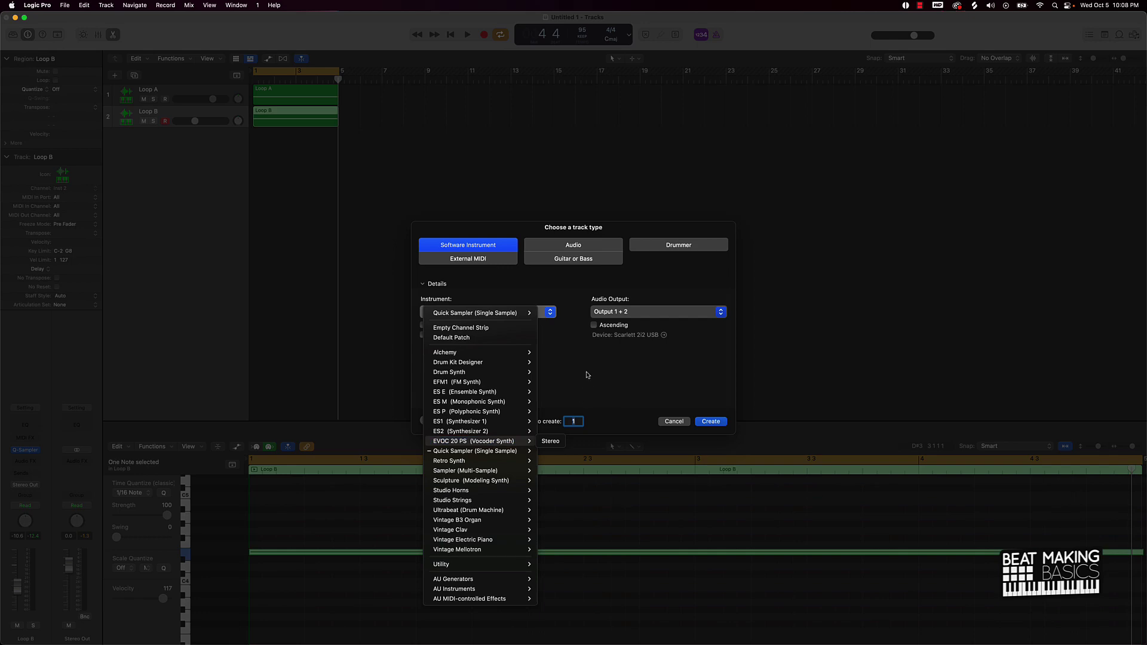
left_click(470, 451)
left_click(717, 425)
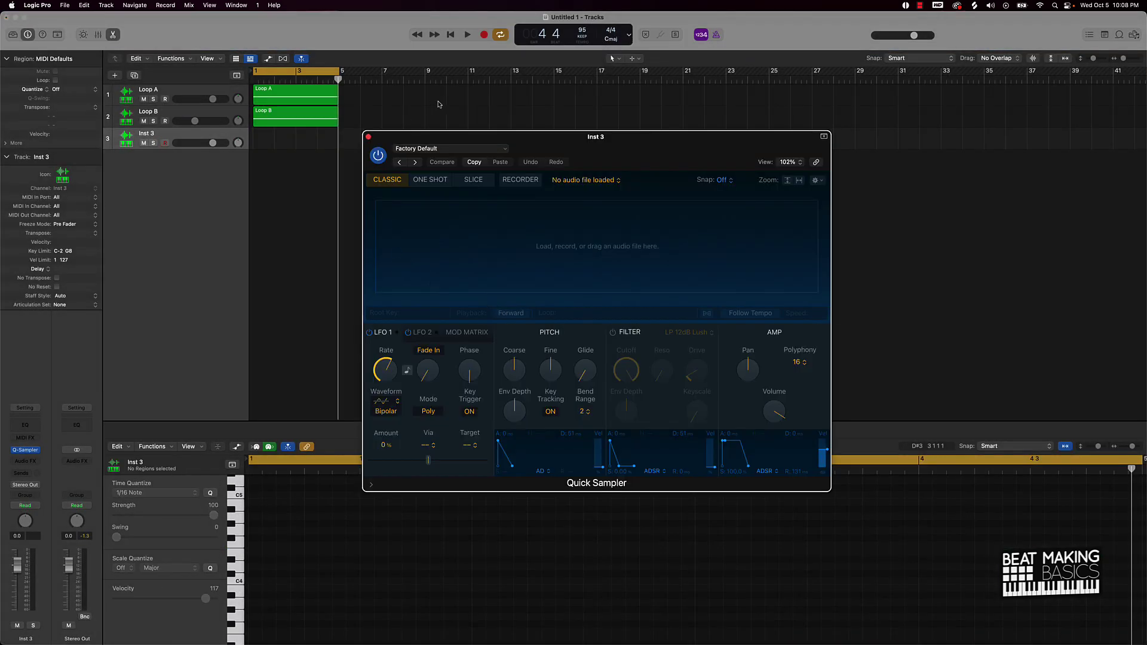
Step: Load the Clap Trap preset into the new track's Quick Sampler and close the plug-in window
left_click_drag(612, 158, 415, 178)
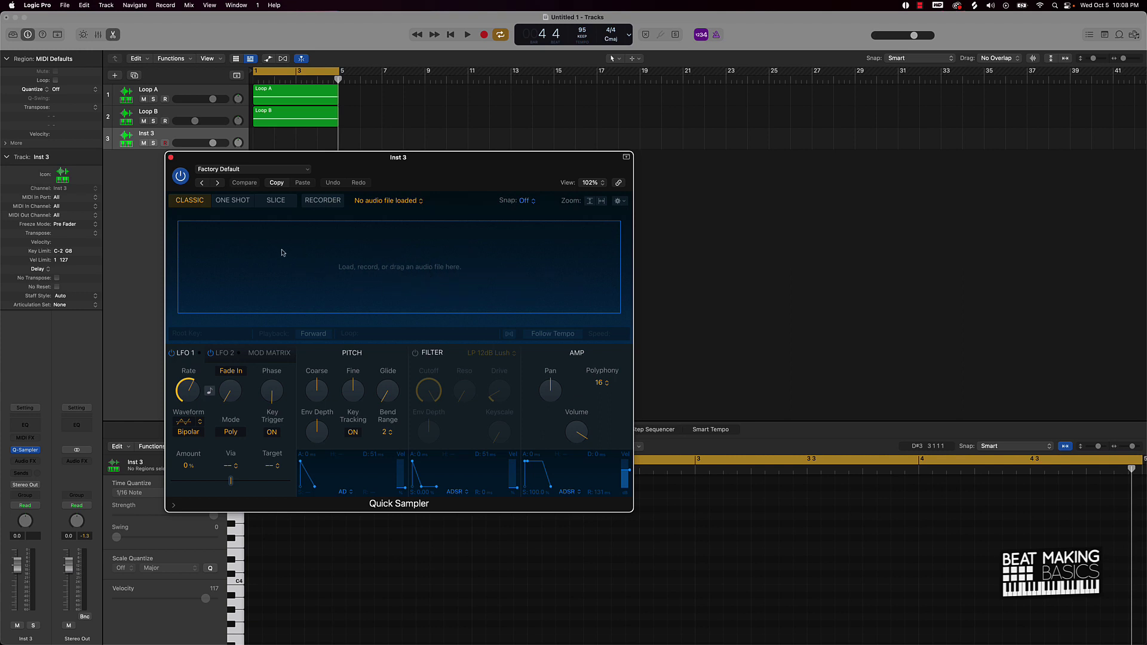
left_click(212, 170)
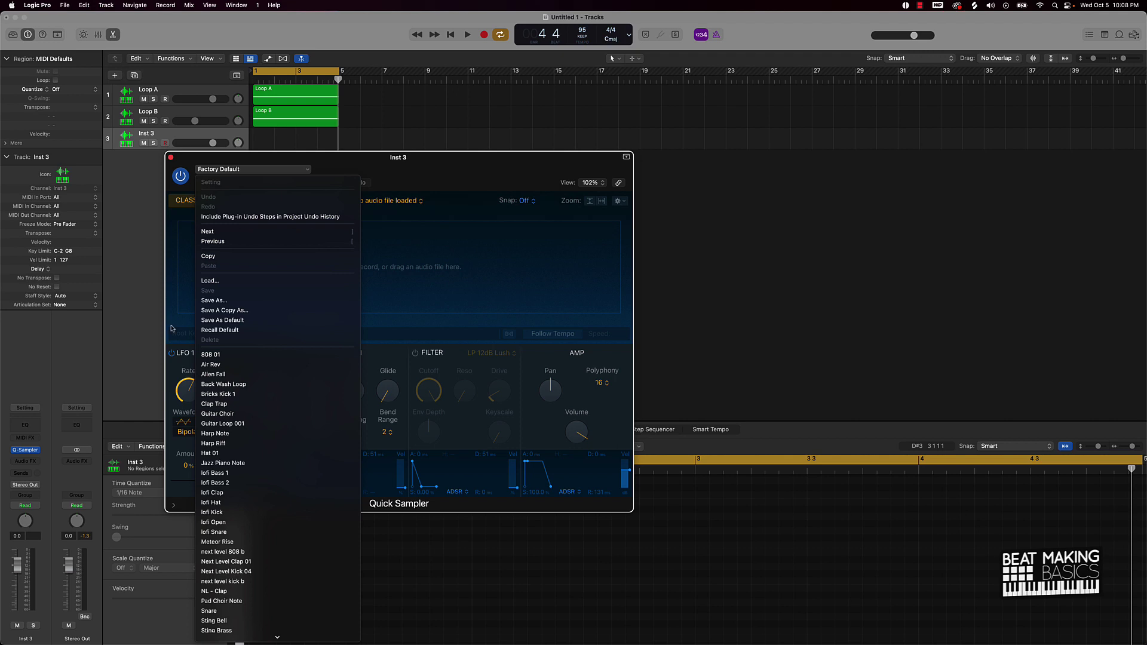
left_click(222, 405)
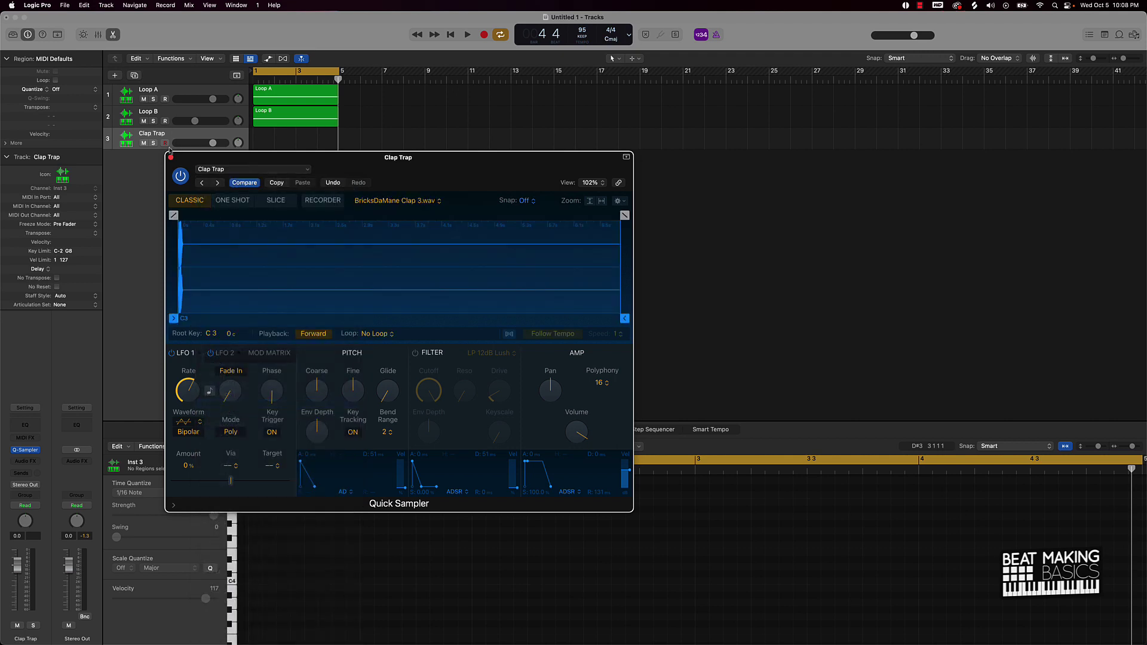
left_click(170, 157)
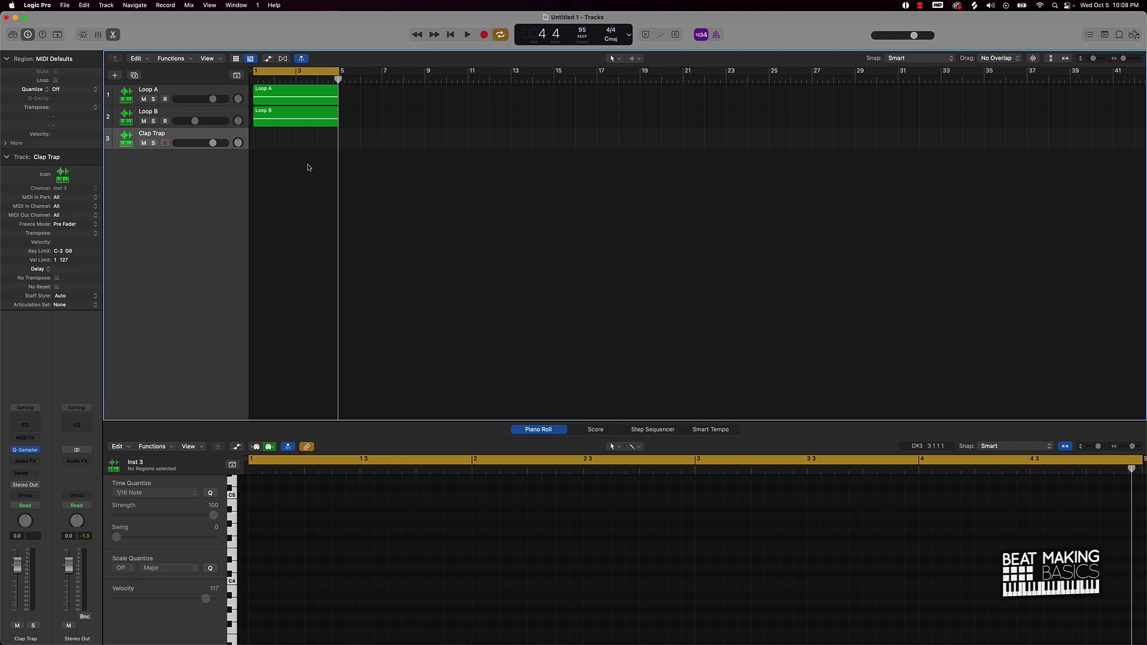
Step: Rename the Clap Trap track to Clap
double_click(159, 133)
key("BackSpace")
key("BackSpace")
key("Return")
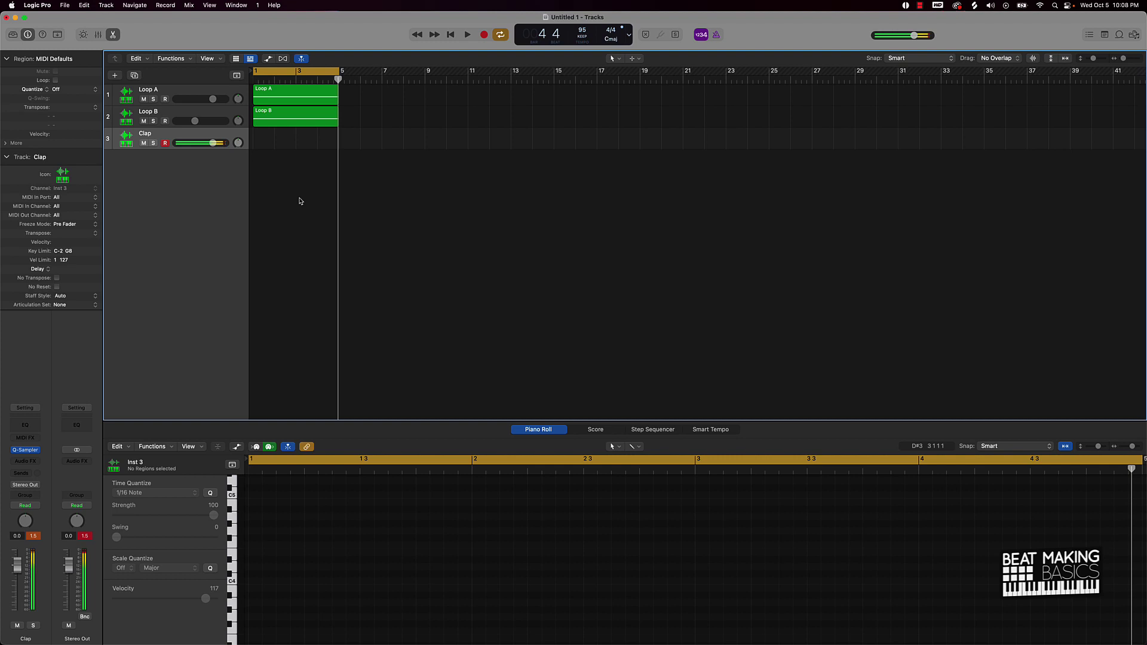
Step: Show the on-screen musical keyboard and place it beside the regions in the tracks area
key("super+k")
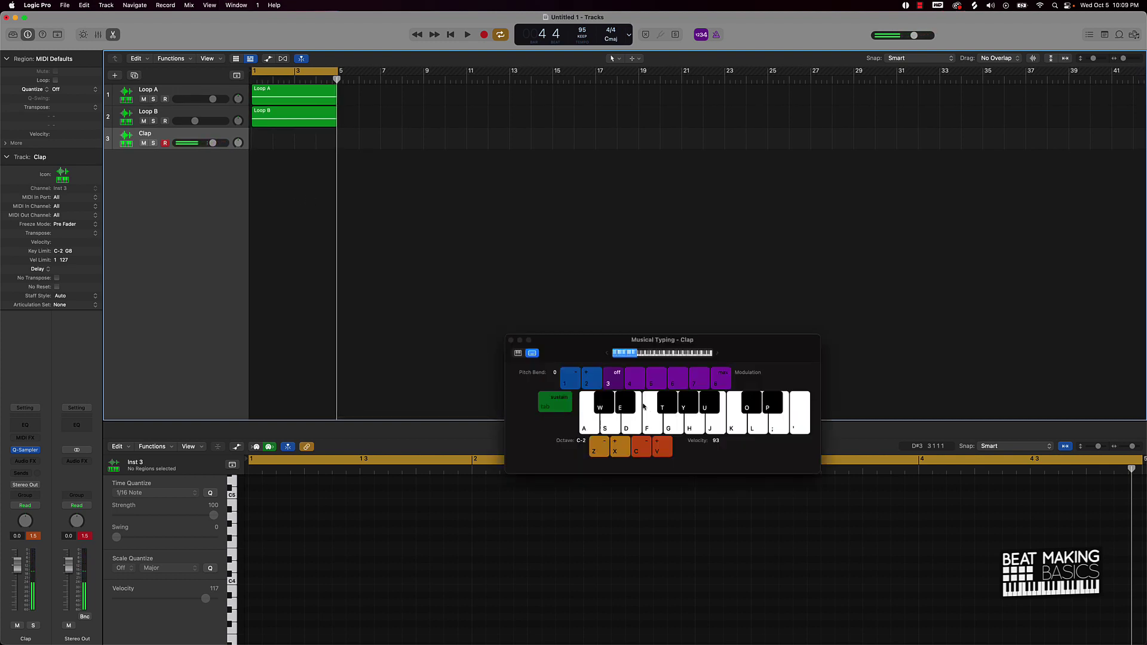
left_click_drag(588, 350, 489, 94)
left_click(502, 219)
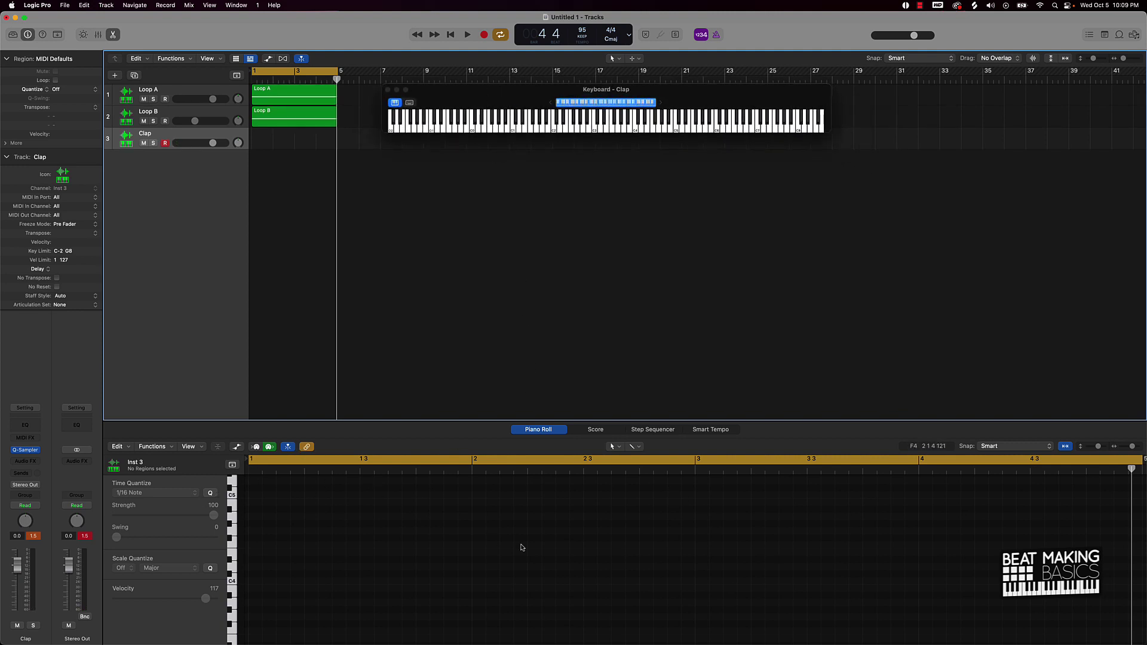
Step: Open the Step Sequencer for the Clap track and activate steps 5 and 13 on the Root Key - C3 row
left_click(645, 430)
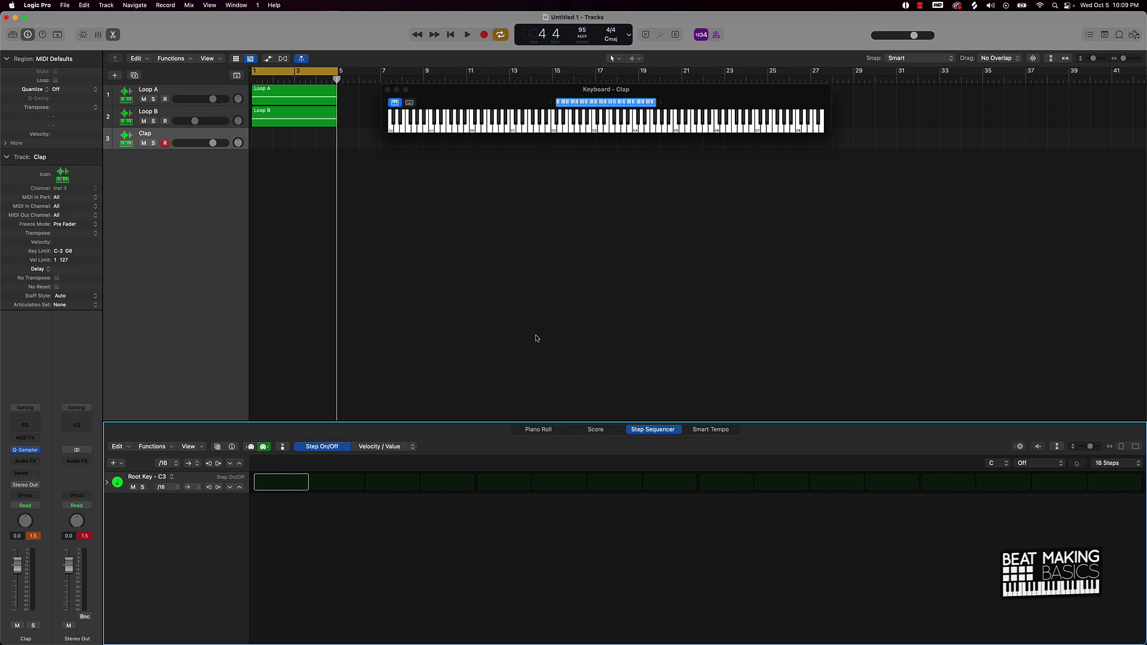
left_click(506, 488)
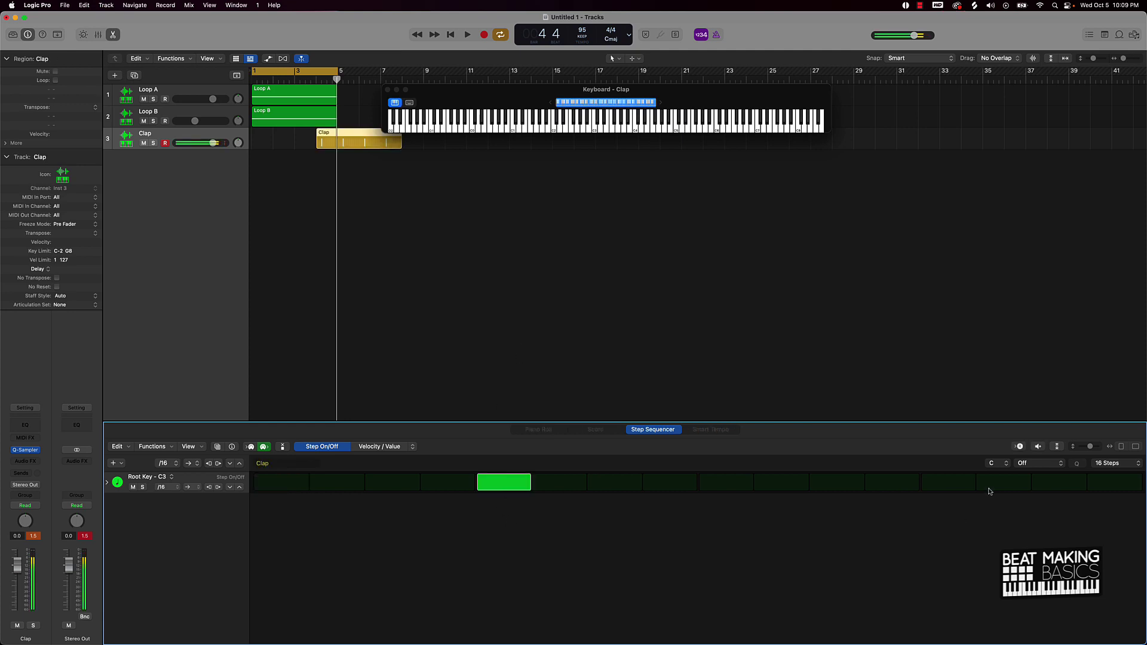
left_click(943, 484)
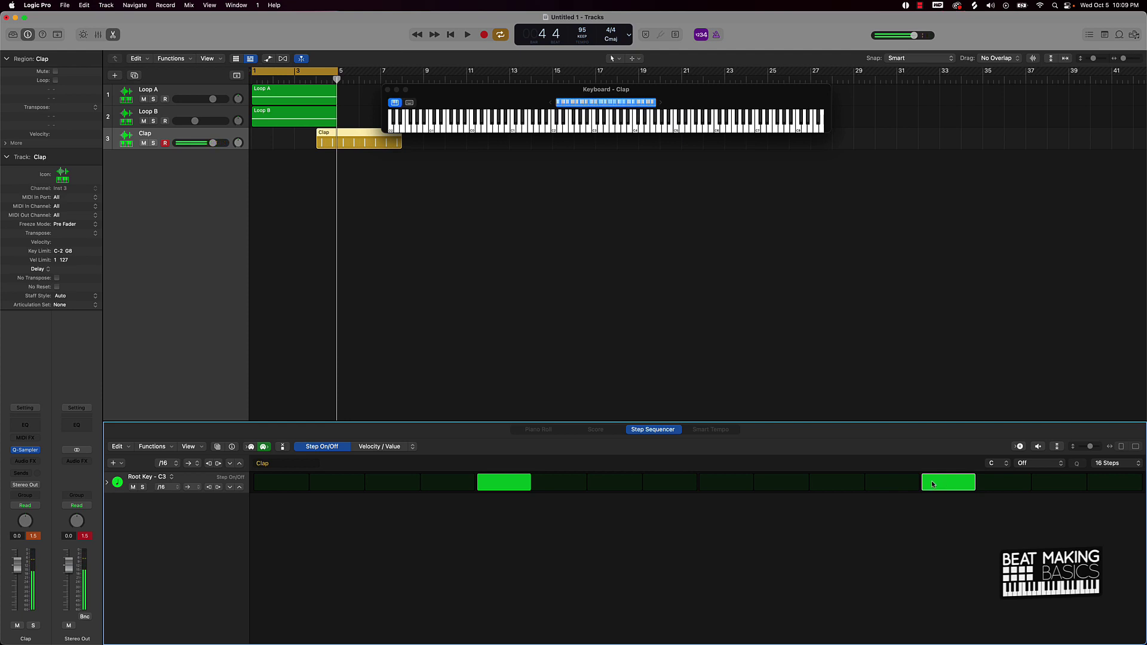
Step: Turn off steps 13 and 5 of the clap pattern and toggle step 9 on and off
left_click(935, 484)
left_click(505, 482)
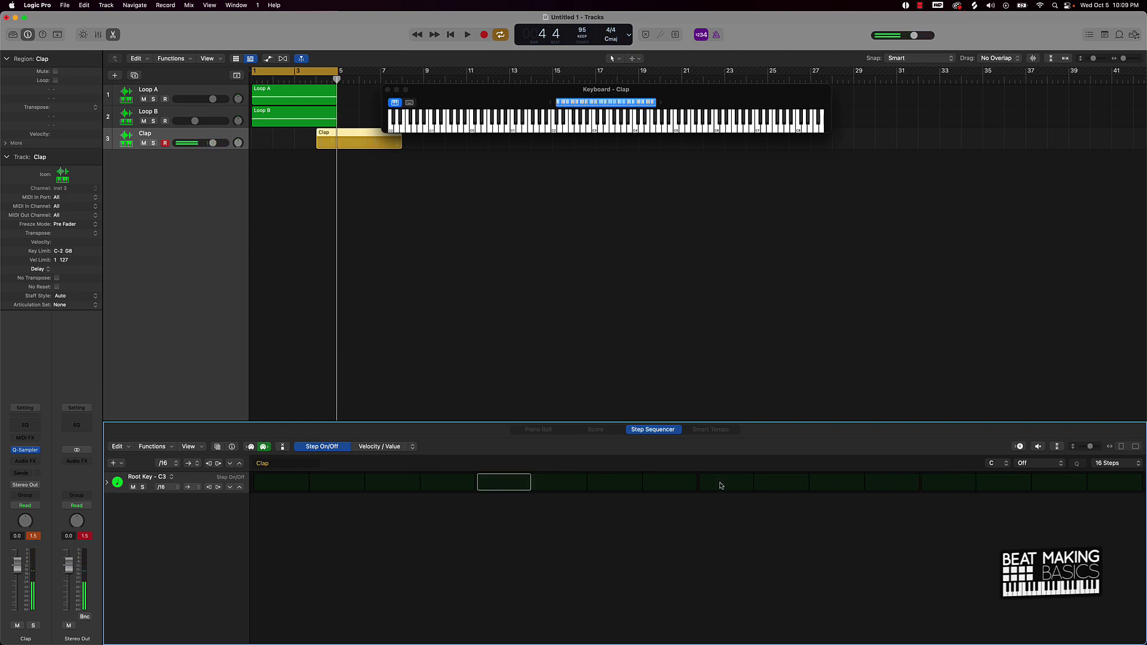
left_click(721, 486)
left_click(721, 486)
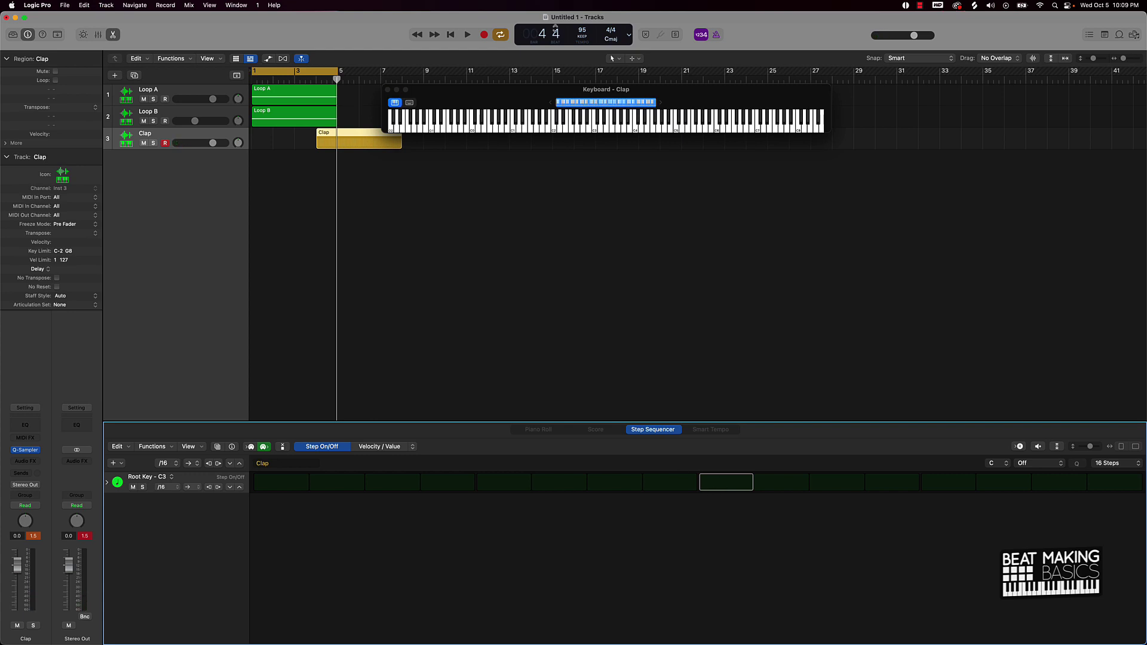
Step: Move the Clap pattern region to bar 1 and activate steps 5 and 13 on its Root Key - C3 row
left_click_drag(363, 137, 272, 138)
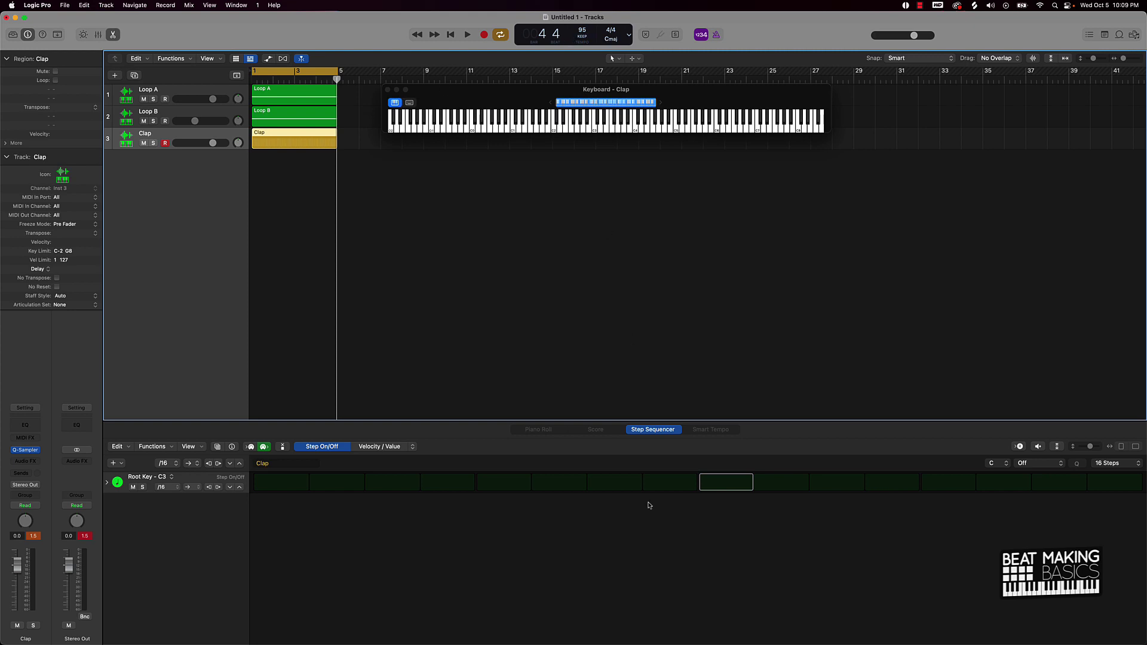
left_click(502, 485)
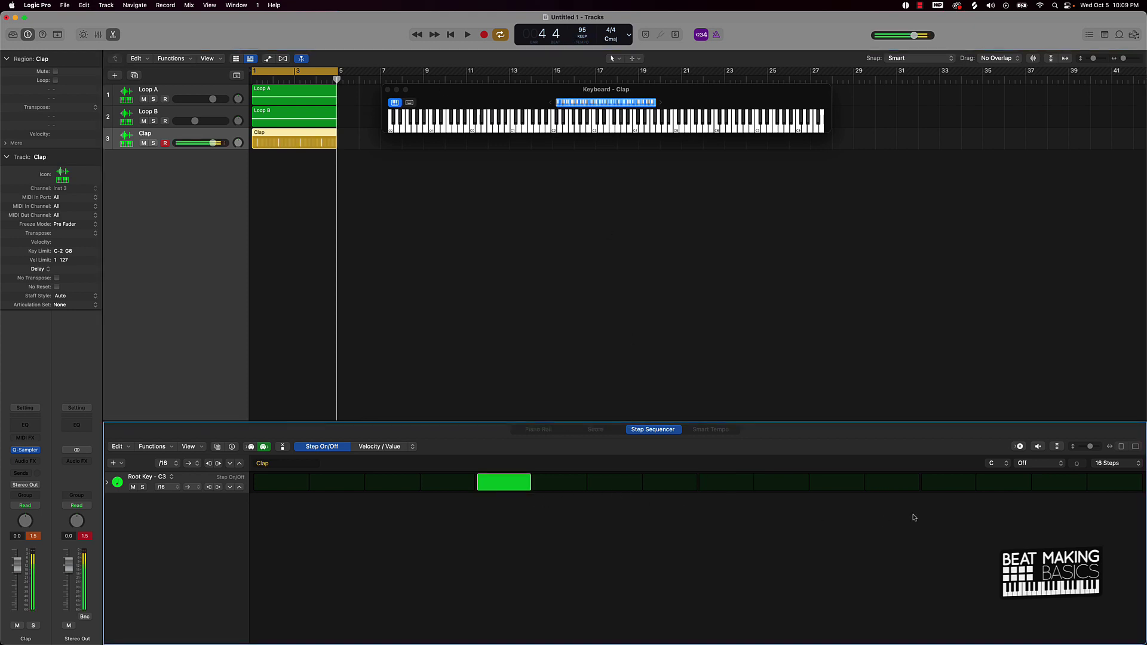
left_click(934, 487)
left_click(556, 251)
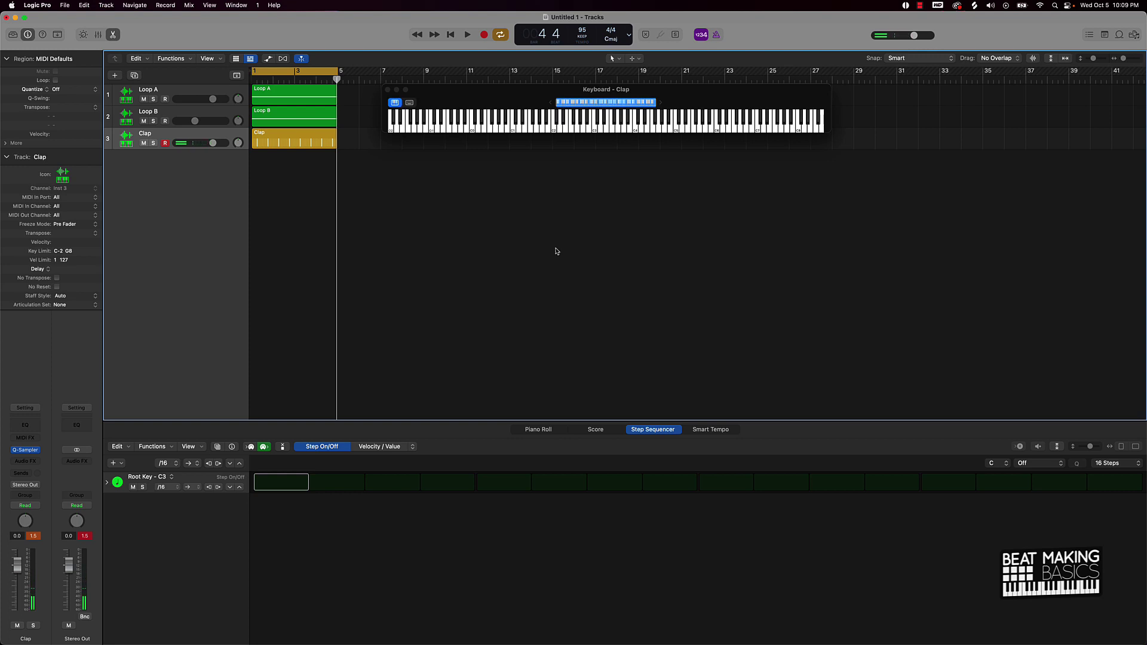
Step: Select the Clap pattern region and play back the clap together with both loops
left_click(296, 139)
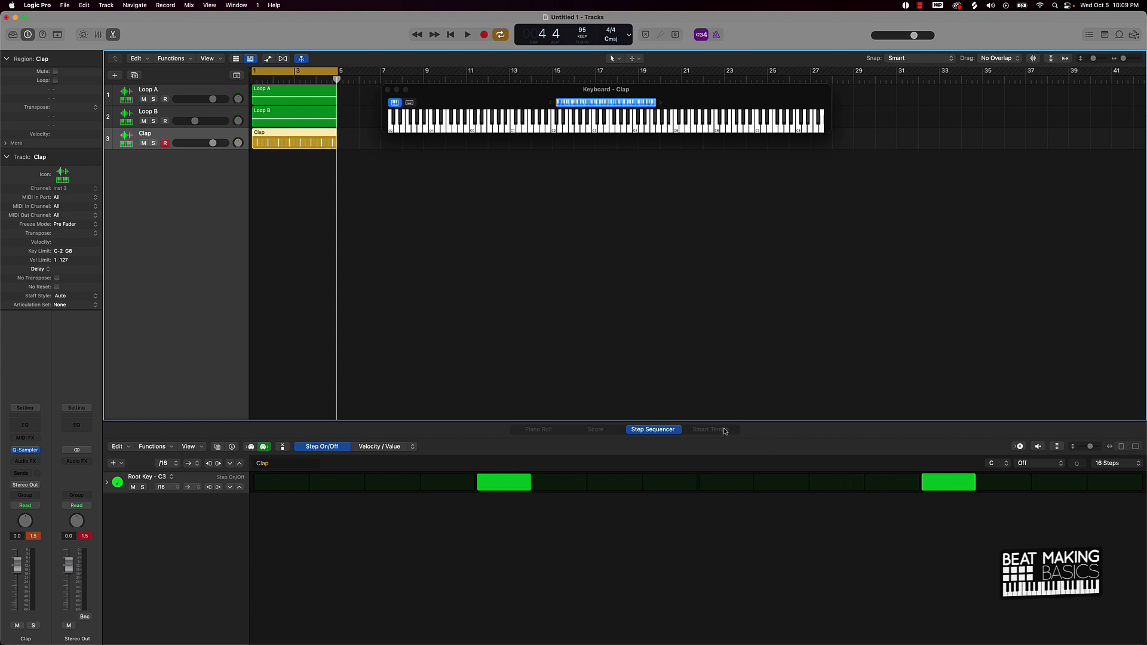
key("space")
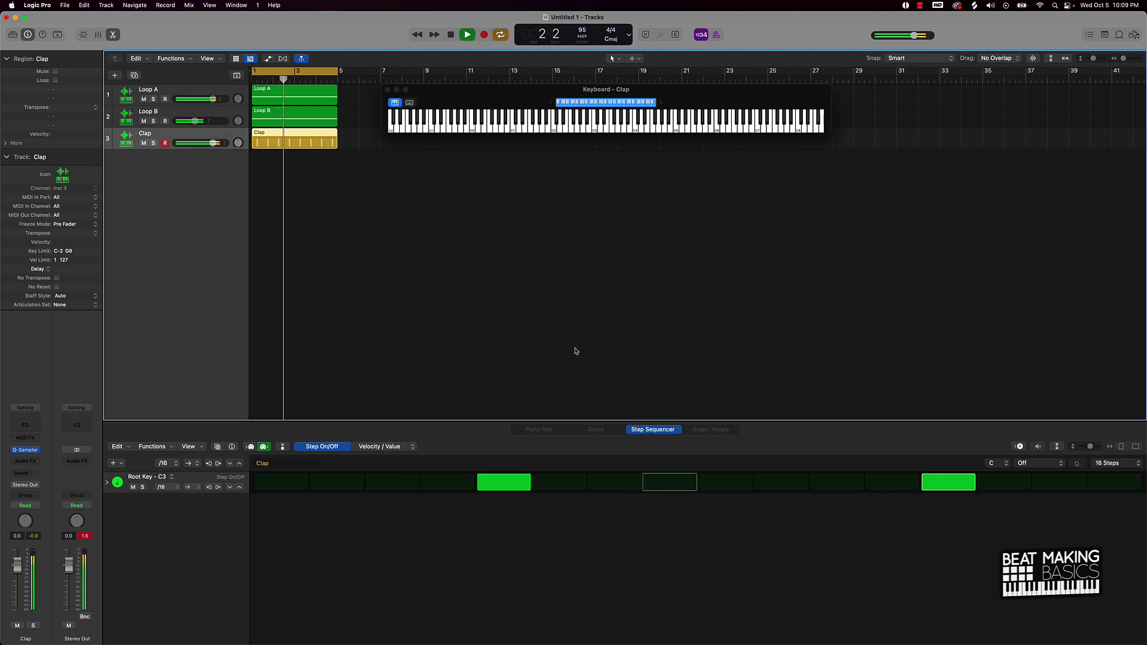
key("space")
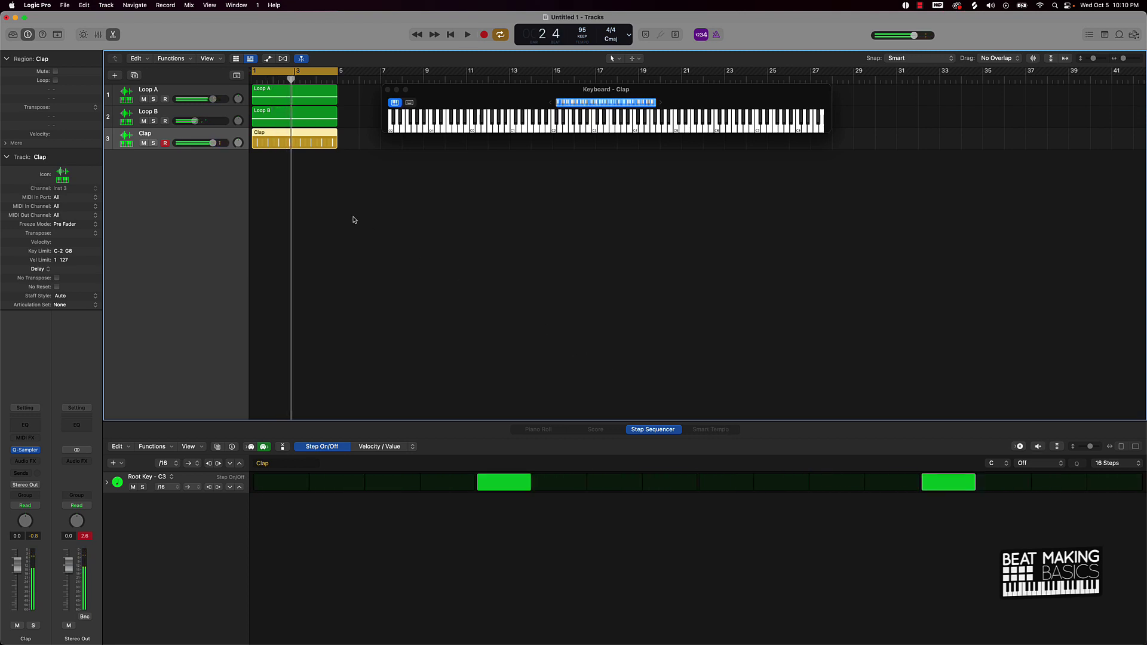
Step: Create another Quick Sampler (Single Sample) software instrument track below Clap and move its plug-in window clear of the on-screen keyboard
left_click(114, 79)
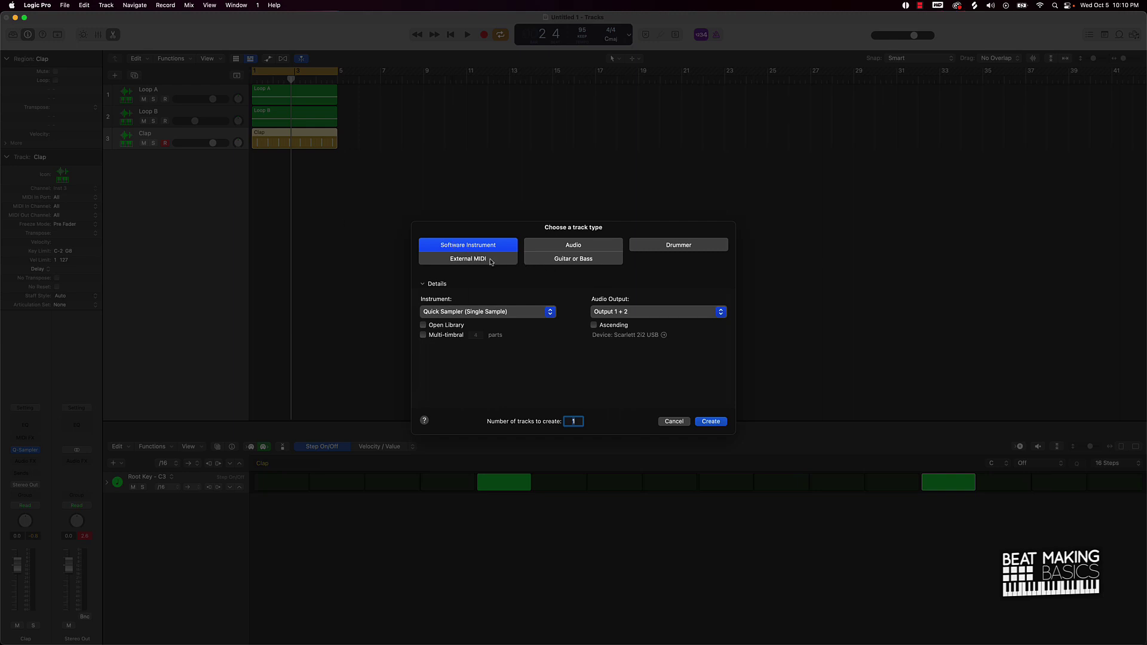
left_click(465, 313)
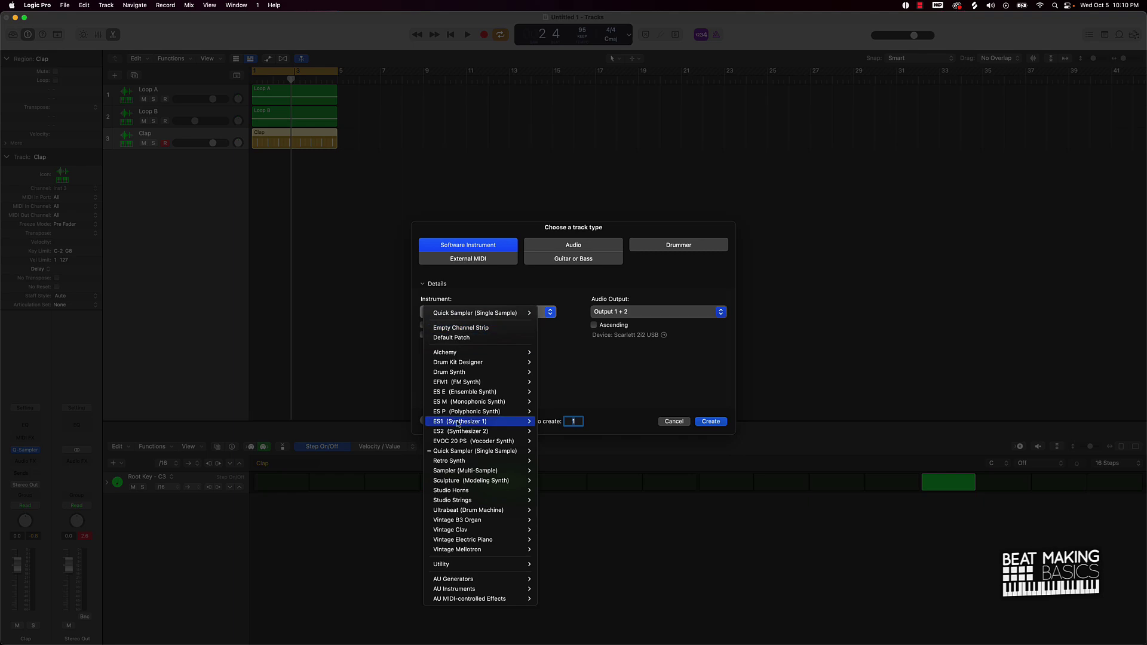
mouse_move(477, 451)
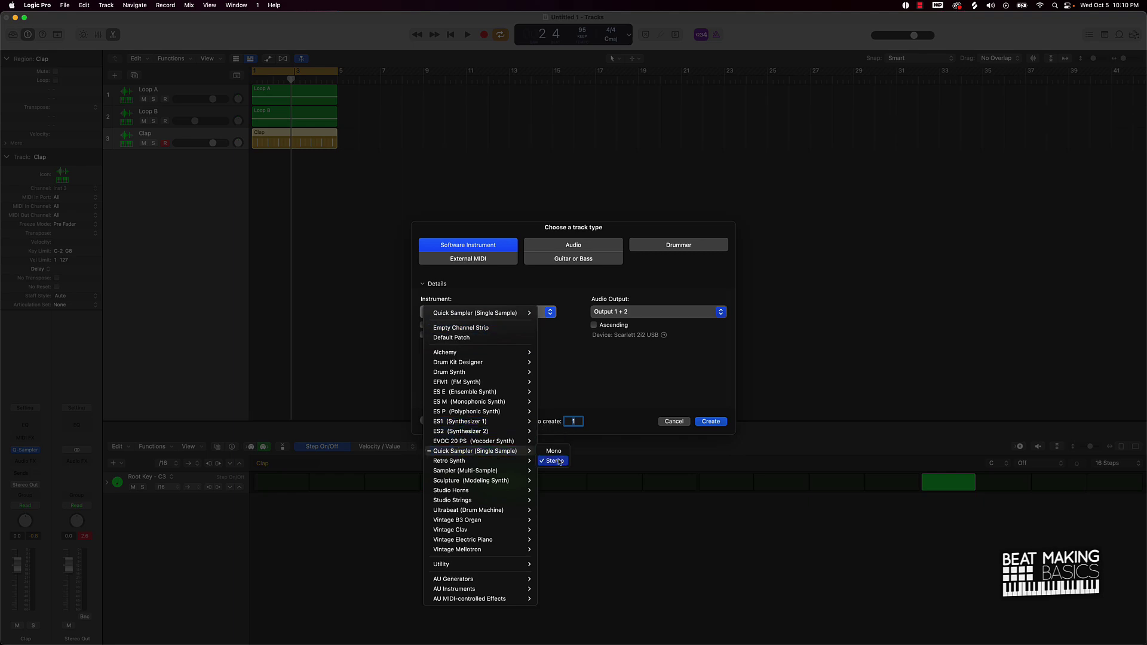
left_click(669, 369)
left_click(710, 421)
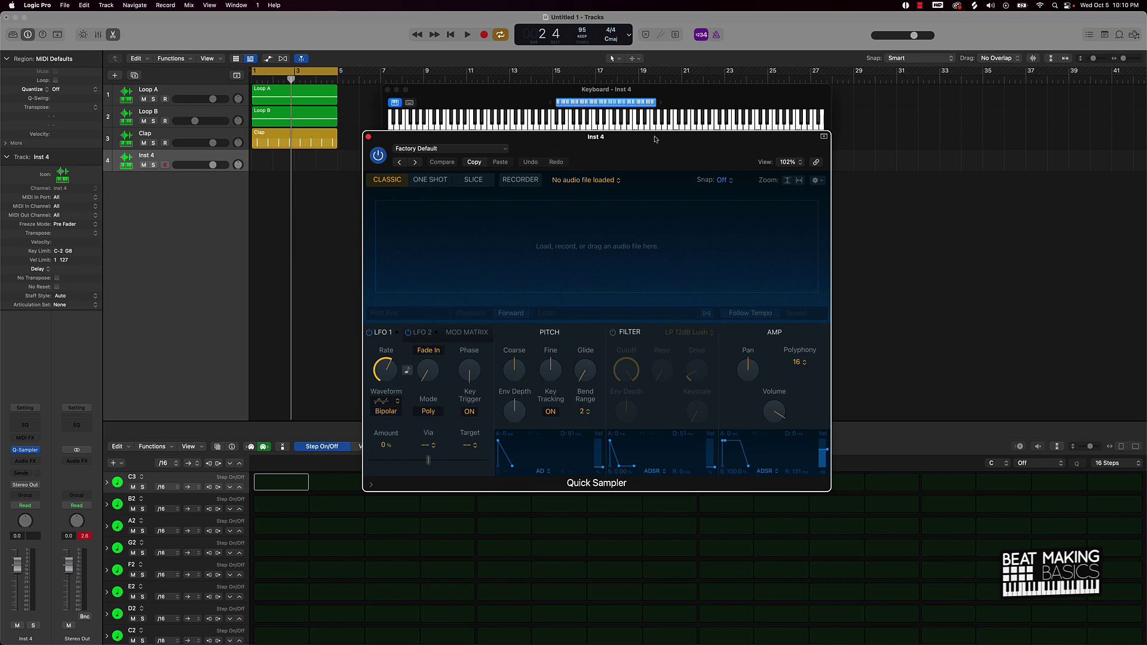
left_click_drag(655, 139, 430, 183)
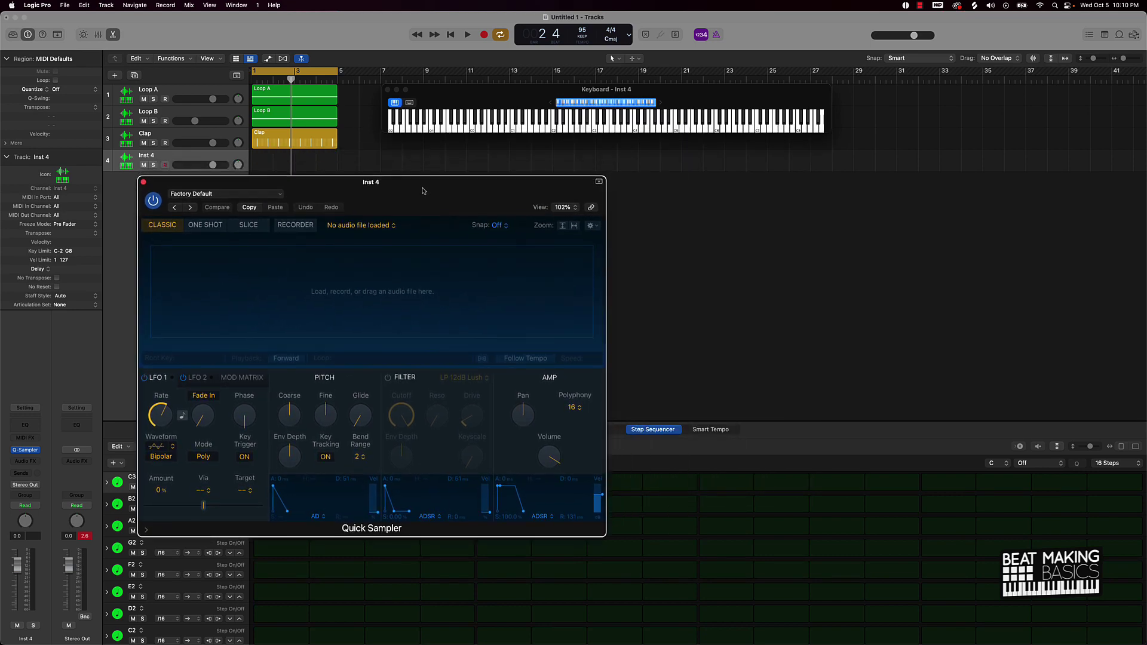
Step: Switch to Splice, replace the melody filter on the trap samples with hats, and browse the hi-hat samples
left_click(688, 627)
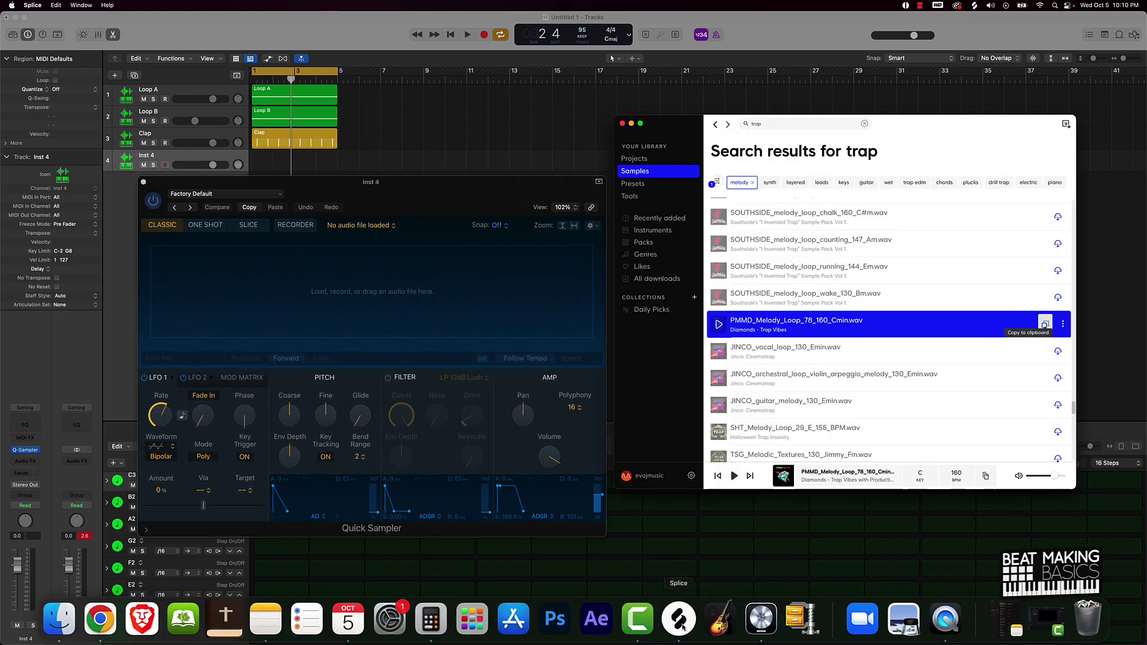
left_click(752, 183)
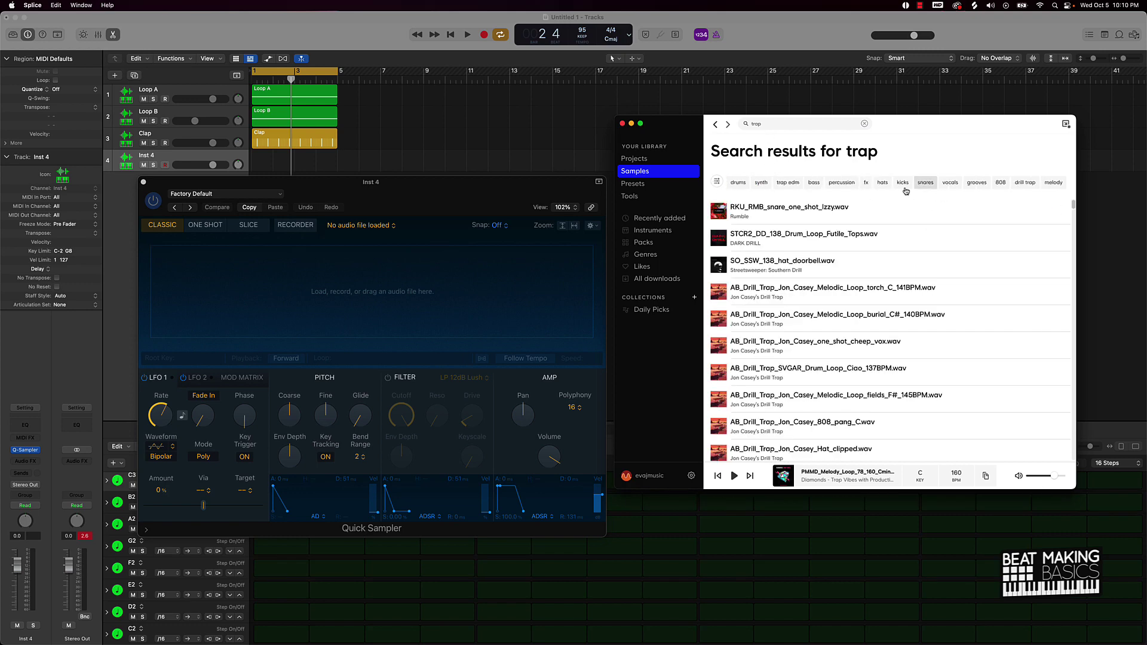
left_click(882, 183)
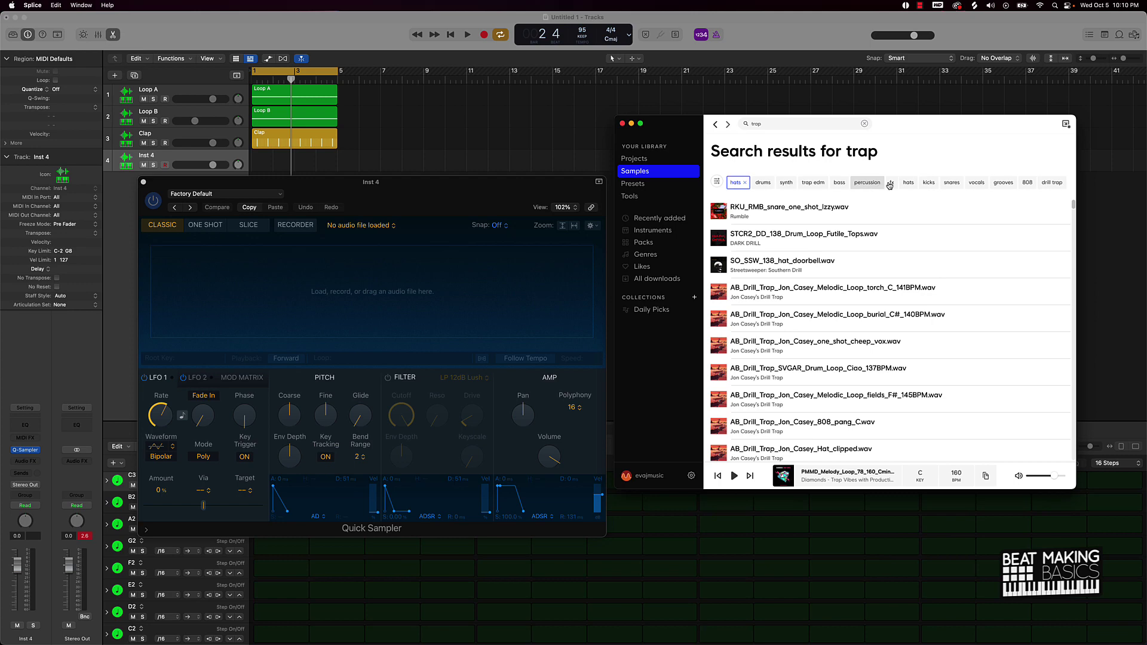
scroll(865, 326, "down", 5)
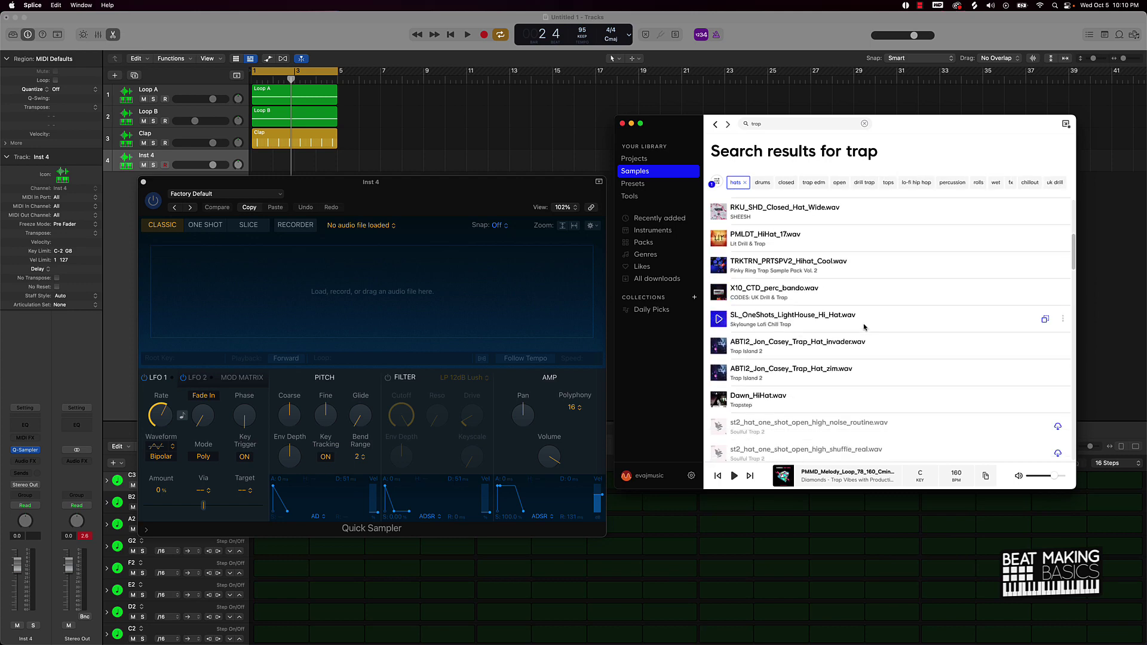
scroll(864, 326, "down", 10)
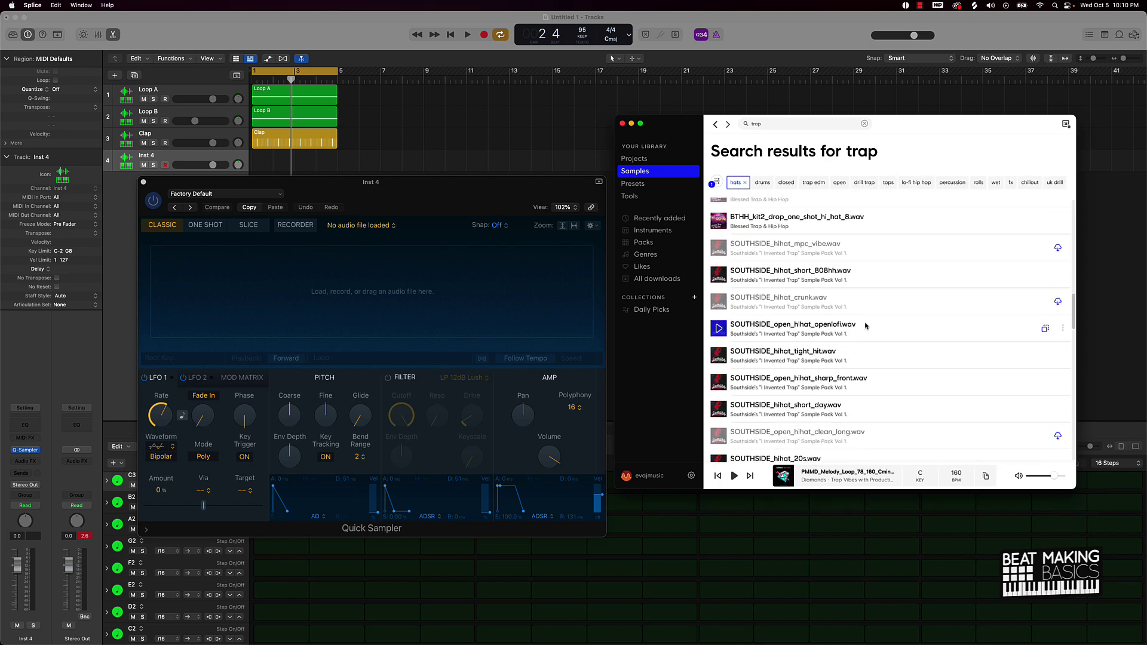
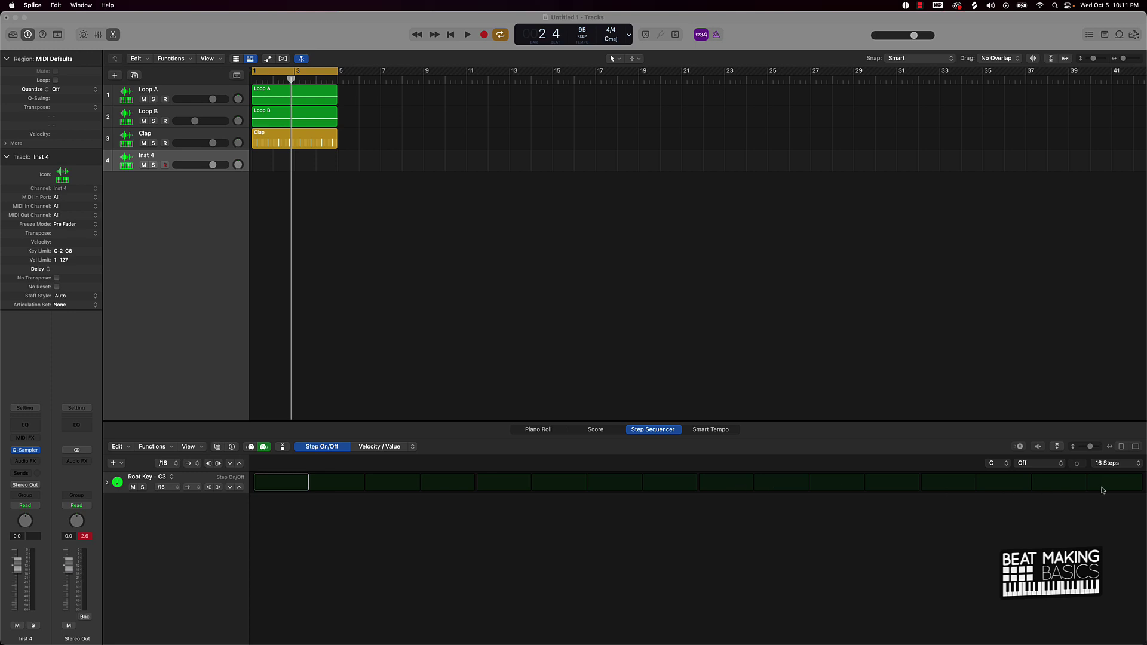
Step: Create a 16-step pattern region on the Inst 4 track and move it to bar 1 with looping off
left_click(1115, 463)
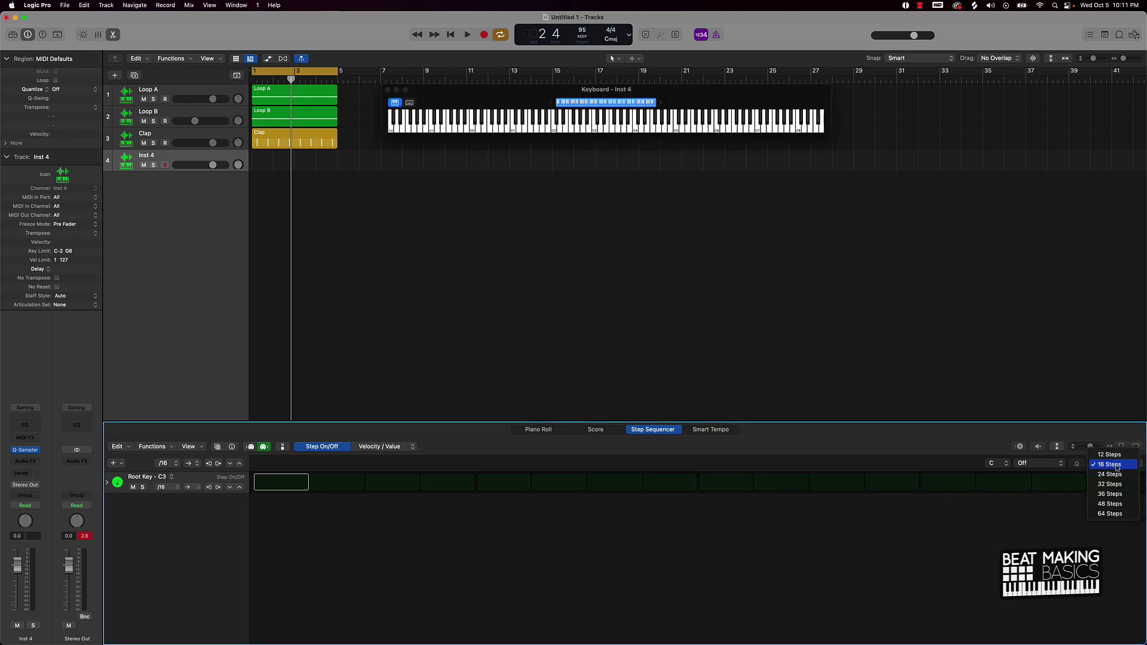
left_click(1117, 467)
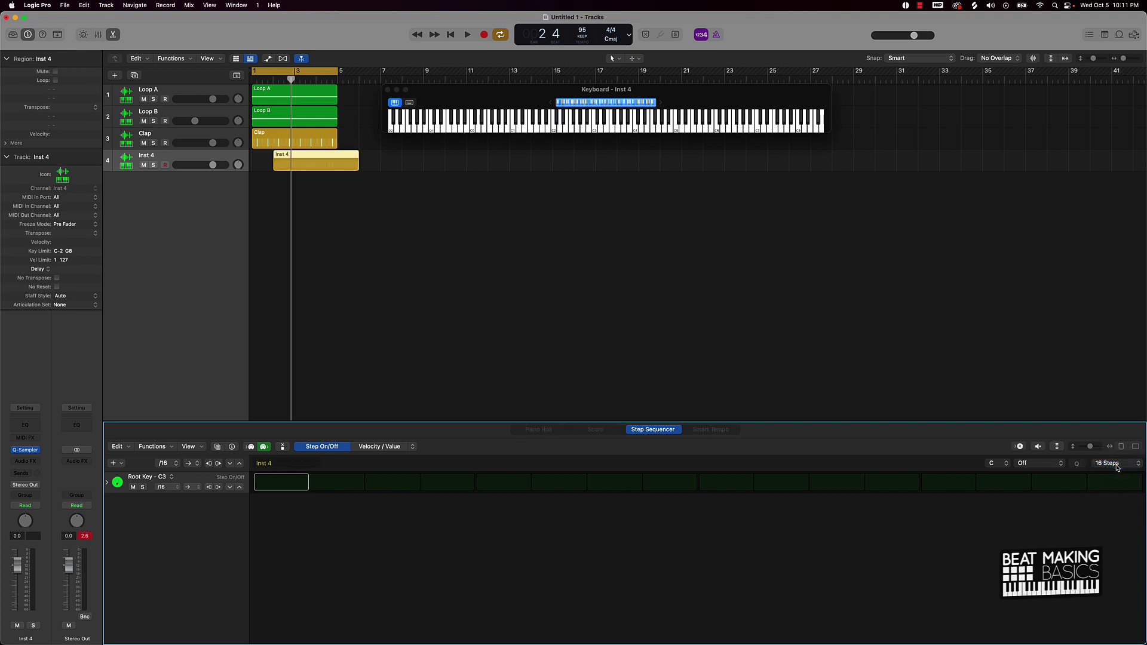
left_click(324, 156)
key("Return")
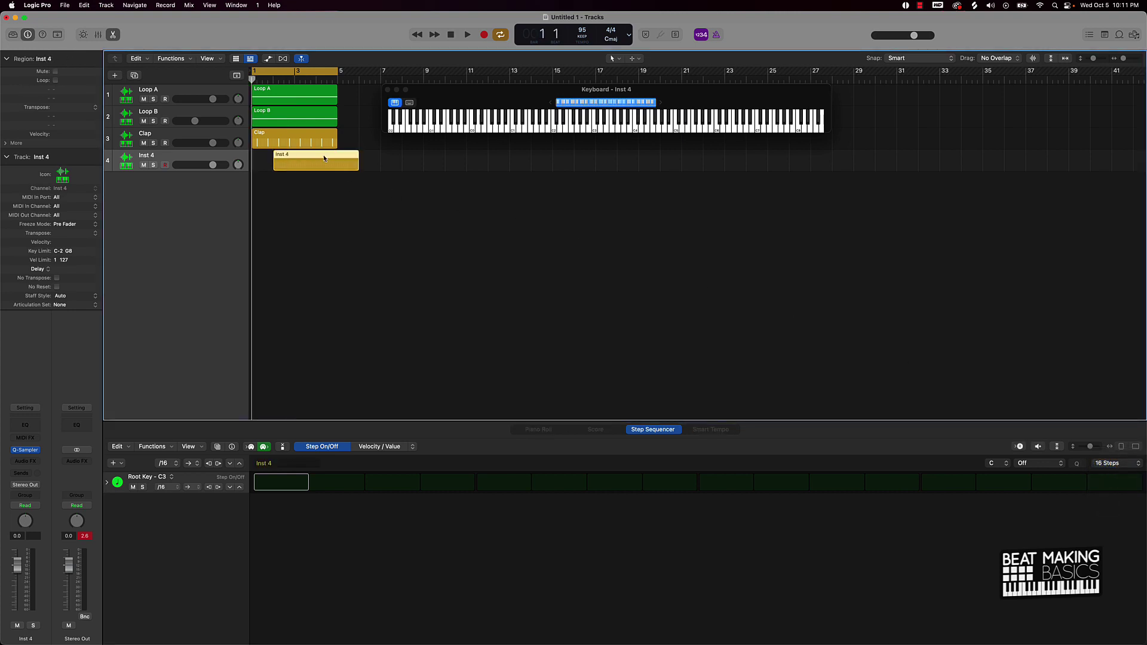
key("l")
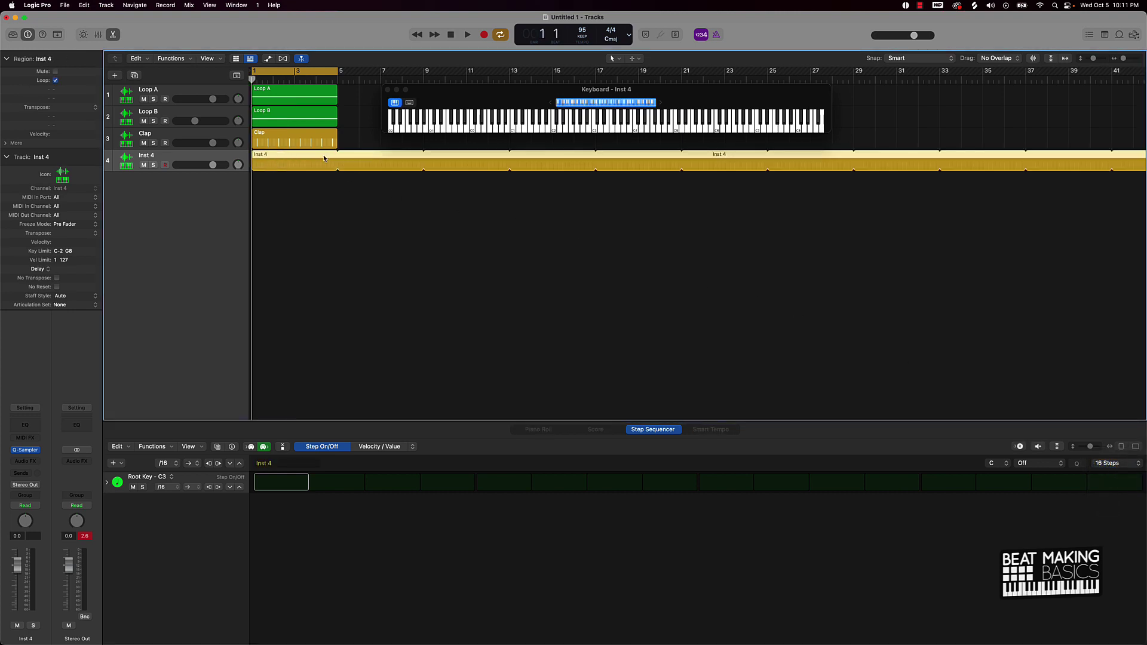
key("l")
key("super+z")
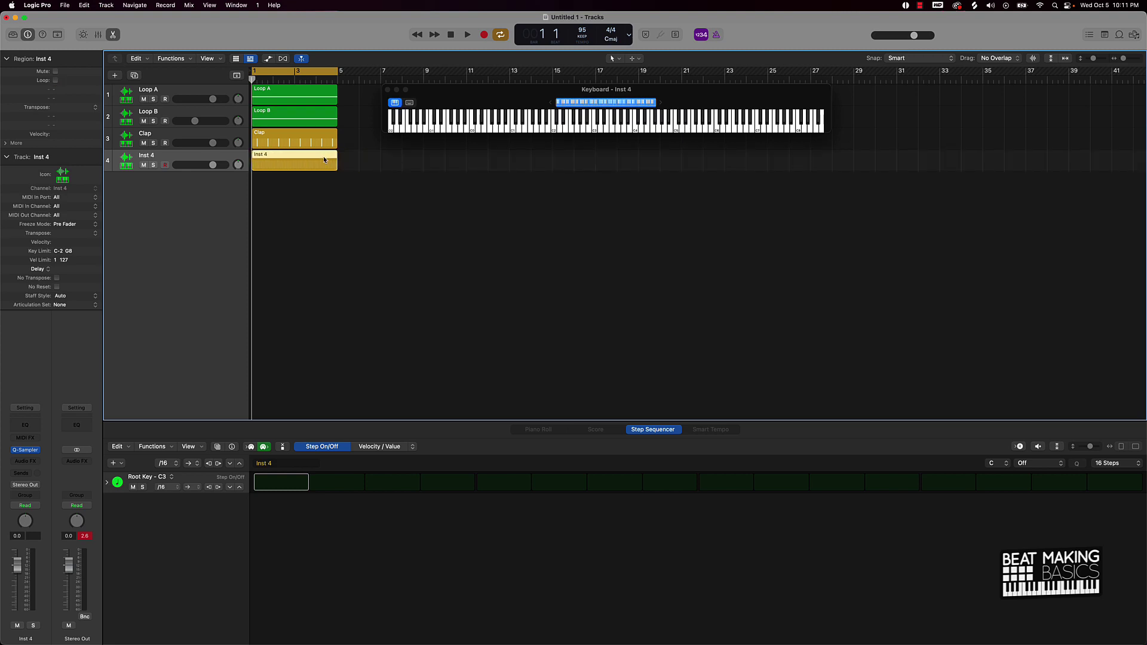
Step: Select the Inst 4 pattern region and set its pattern length to 64 steps
left_click(509, 251)
left_click(279, 160)
left_click(1120, 463)
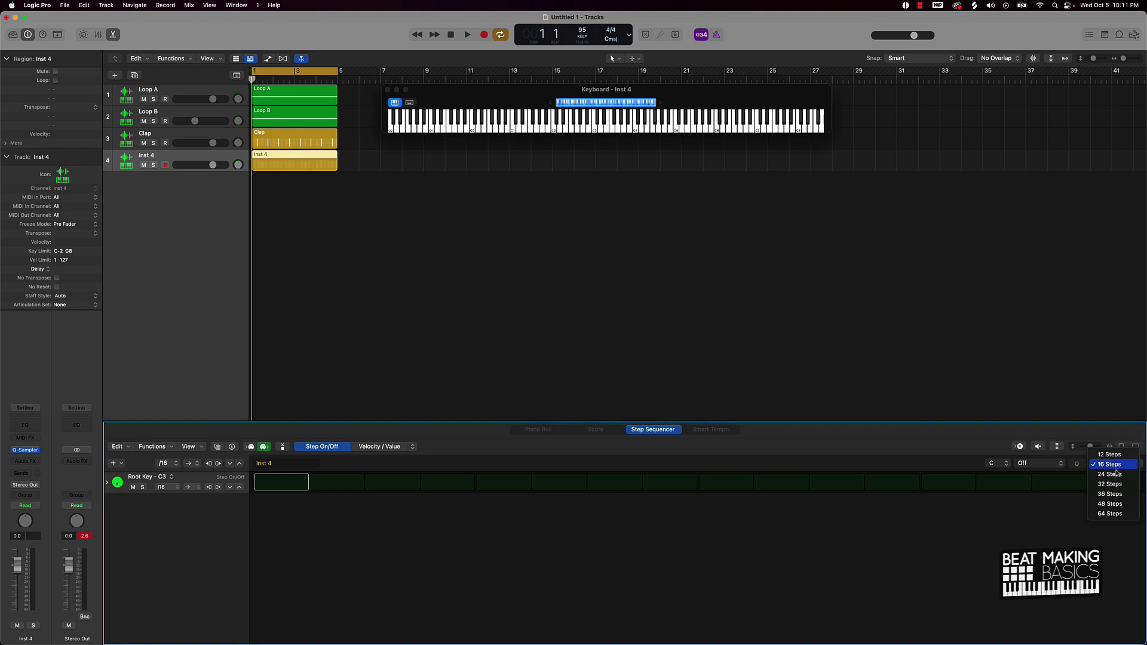
left_click(1109, 515)
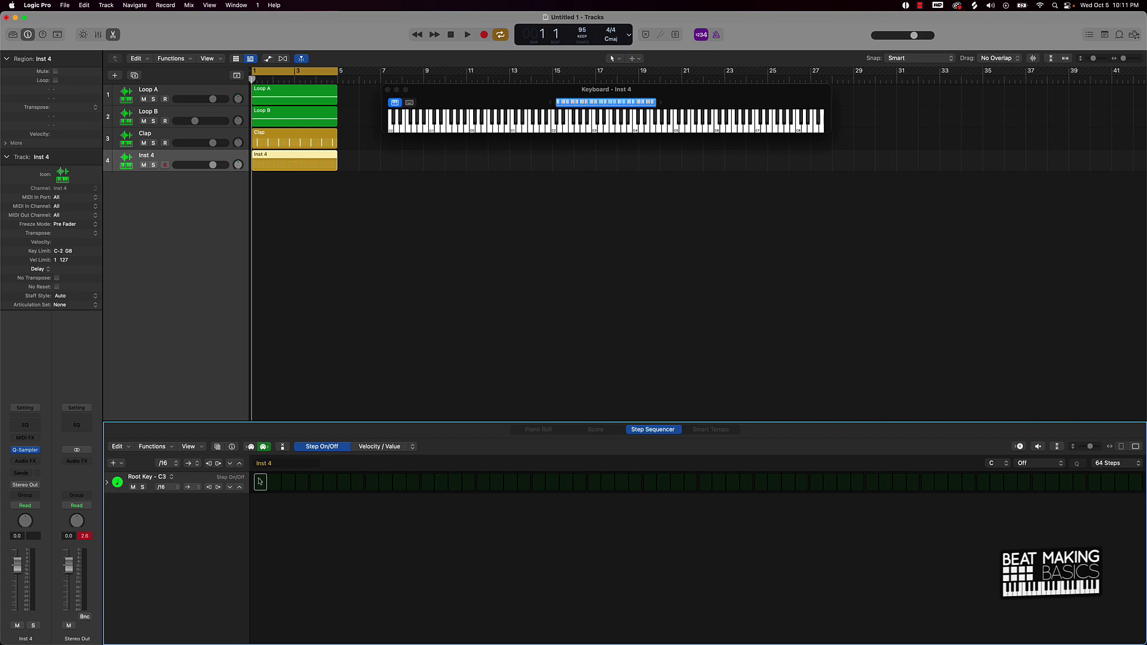
Step: Expand the Root Key - C3 row's subrows and change Gate to Note and Tie to Note Repeat
left_click(108, 483)
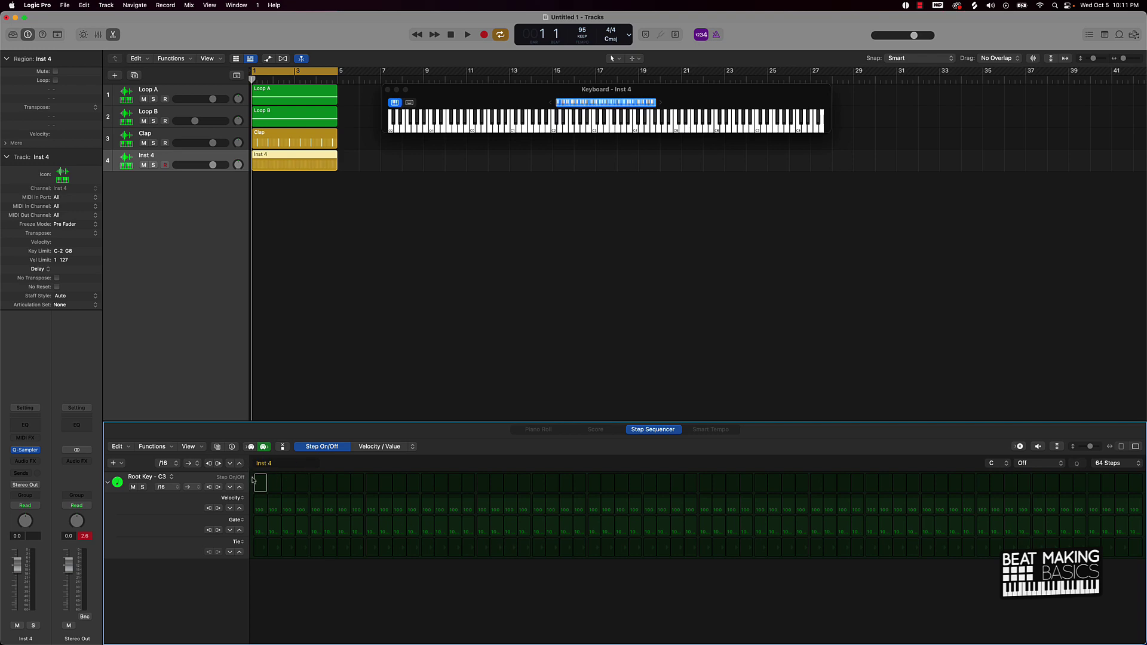
left_click(238, 521)
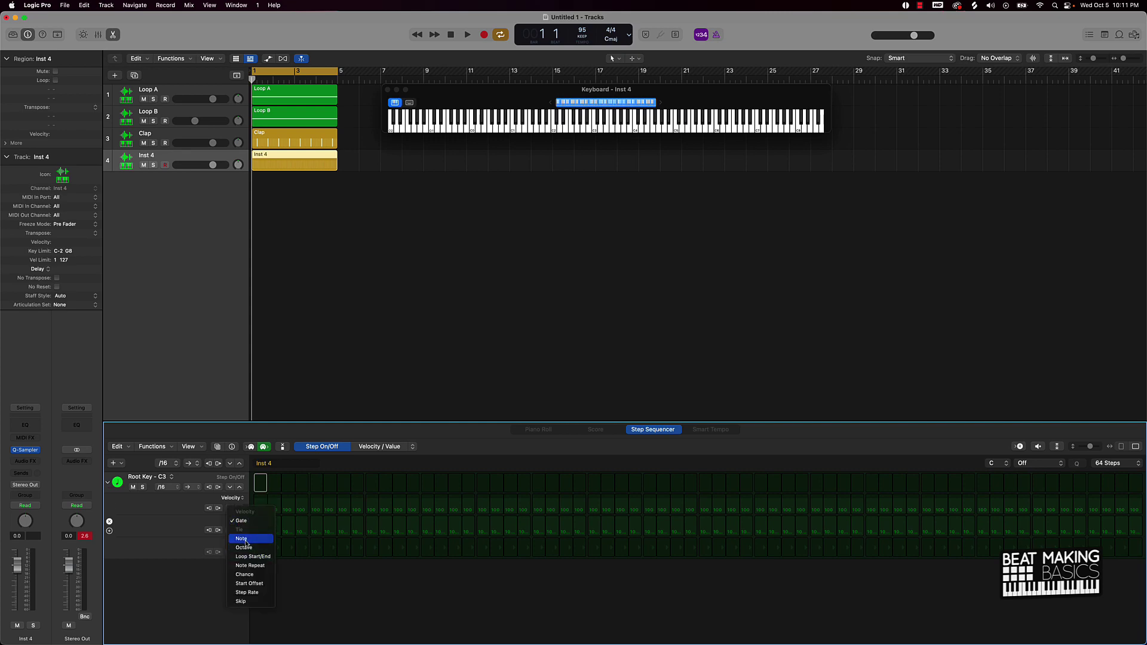
left_click(246, 539)
left_click(242, 542)
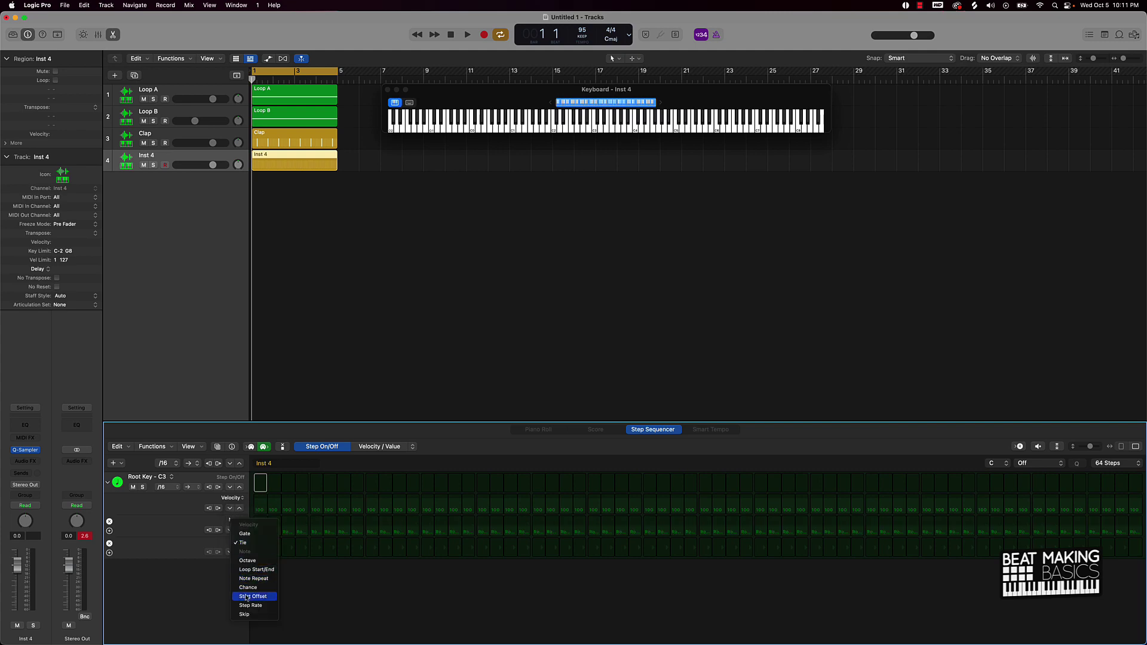
left_click(260, 579)
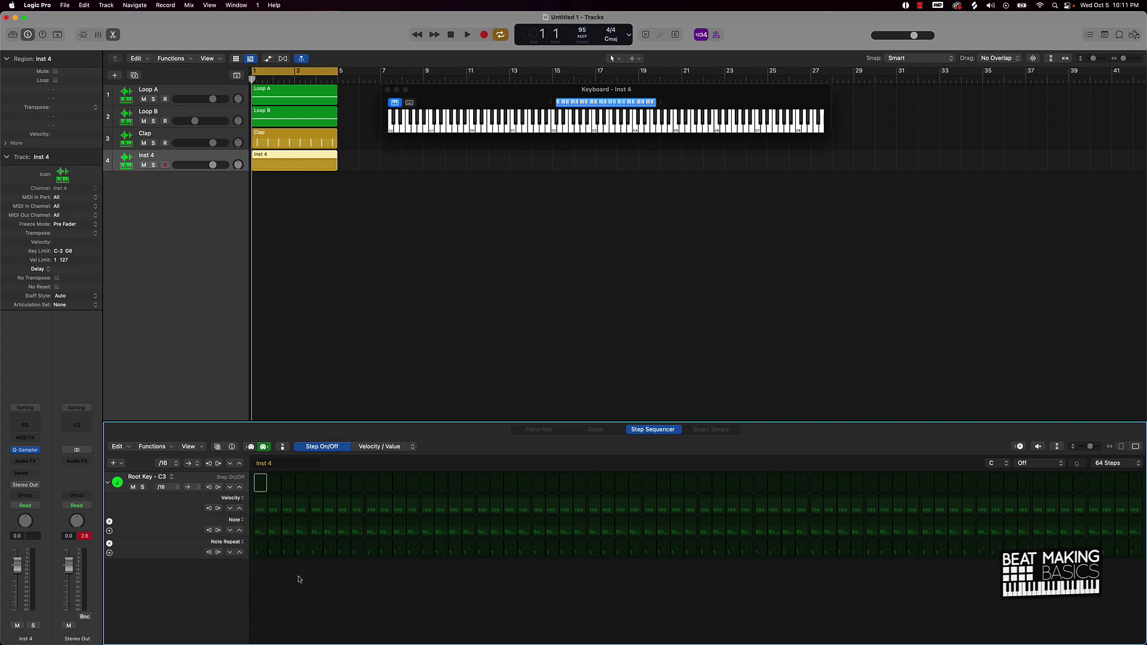
Step: Audition the hi-hat and examine the row's subrows and the Velocity/Value edit mode choices, ending in Step On/Off mode with the subrows expanded
left_click(108, 482)
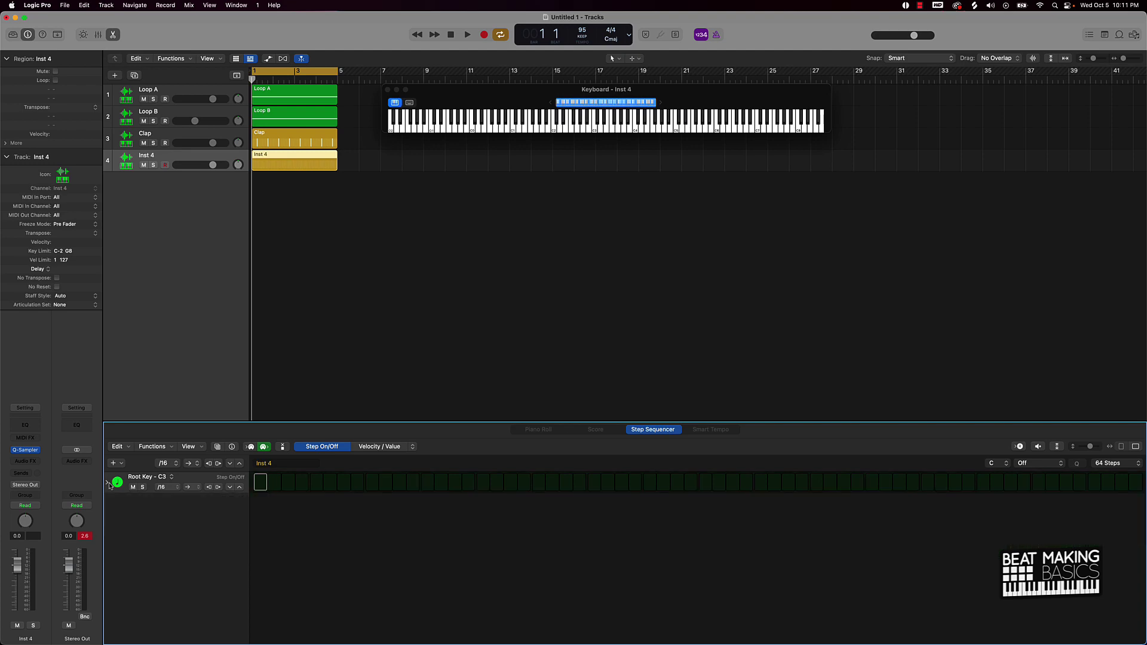
key("a")
left_click(108, 483)
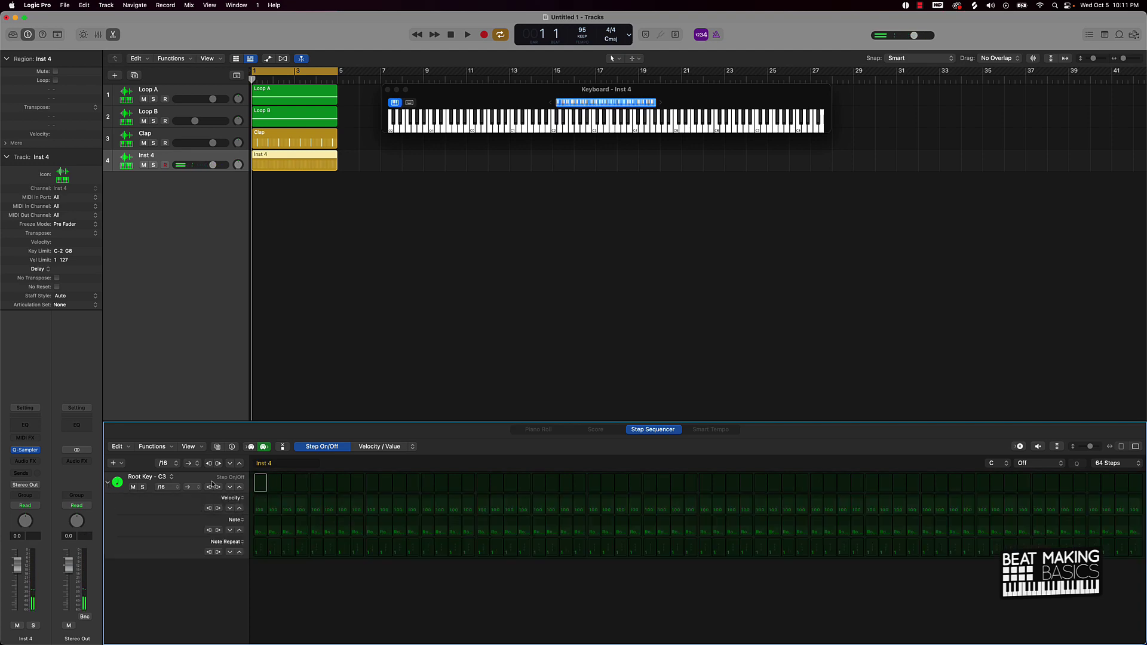
left_click(392, 452)
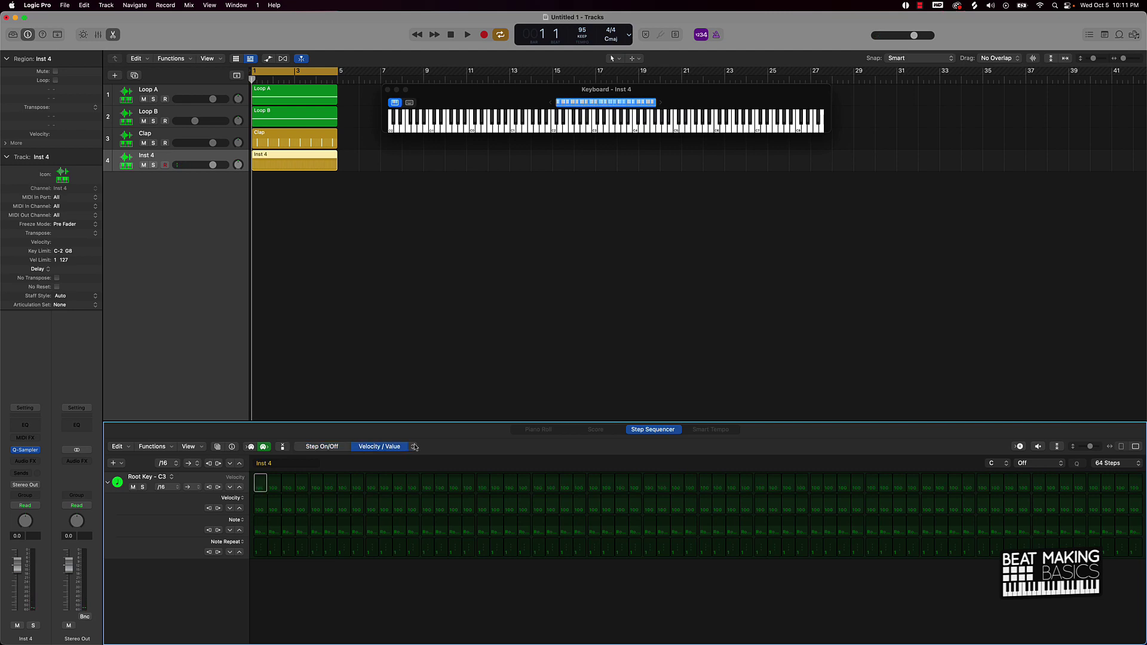
left_click(415, 446)
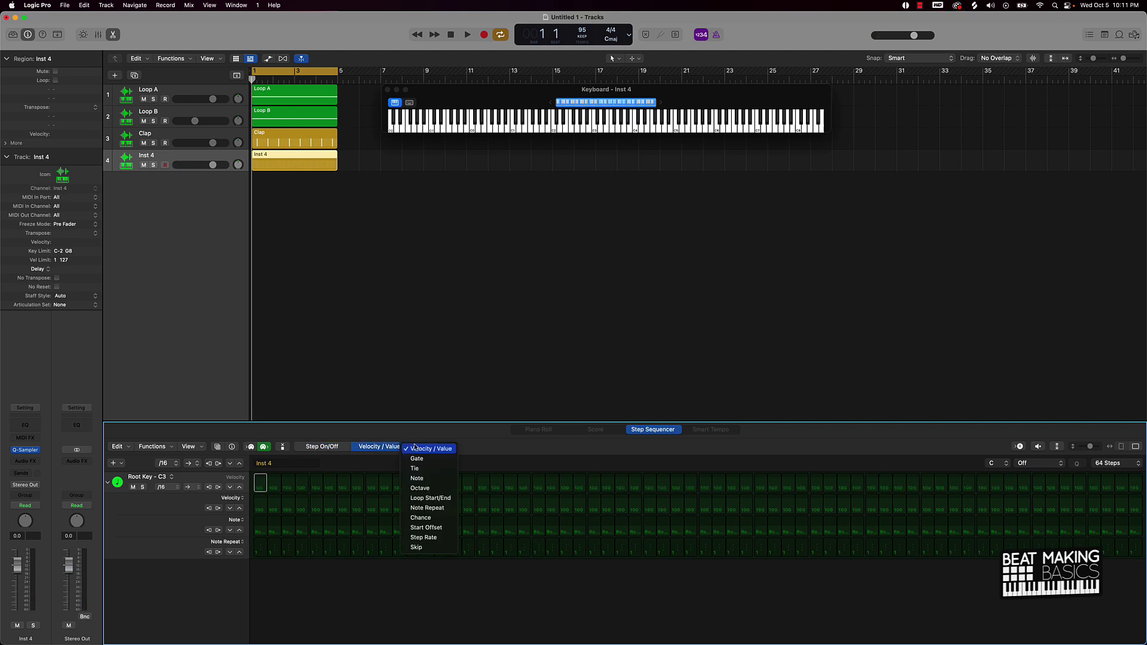
left_click(344, 443)
left_click(108, 482)
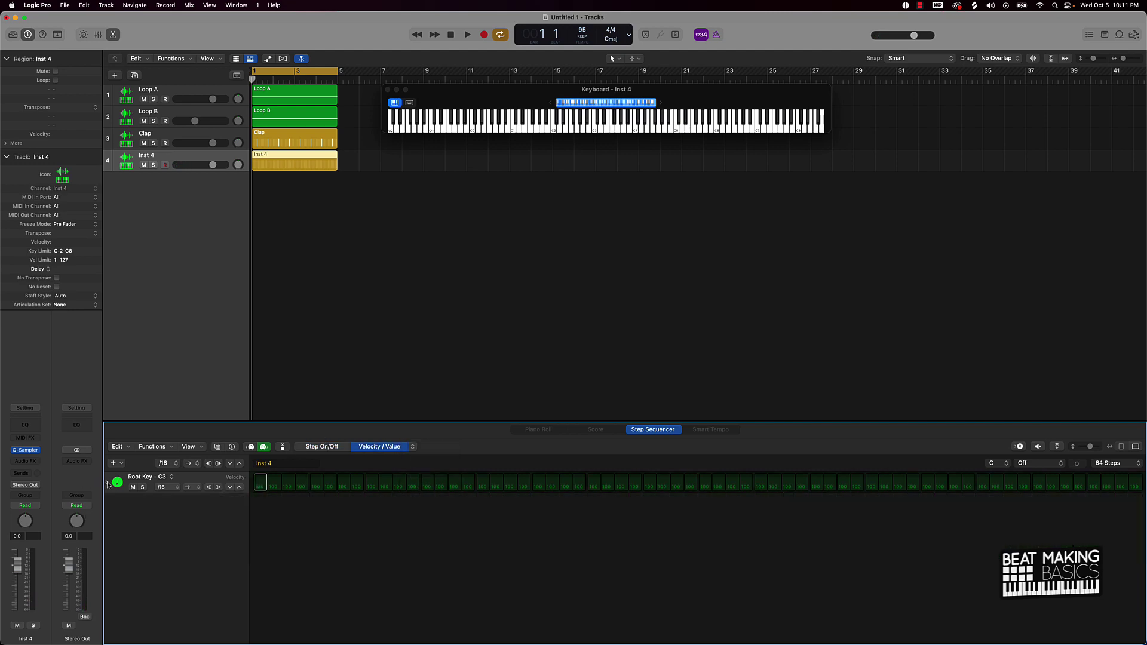
left_click(109, 484)
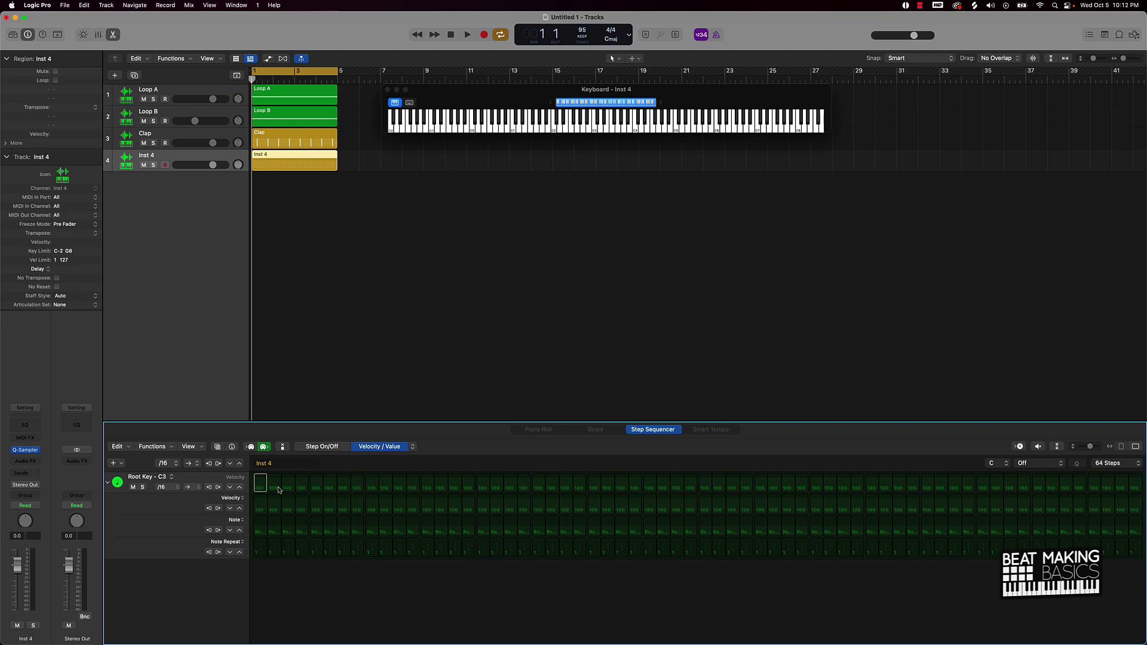
left_click(239, 478)
left_click(317, 447)
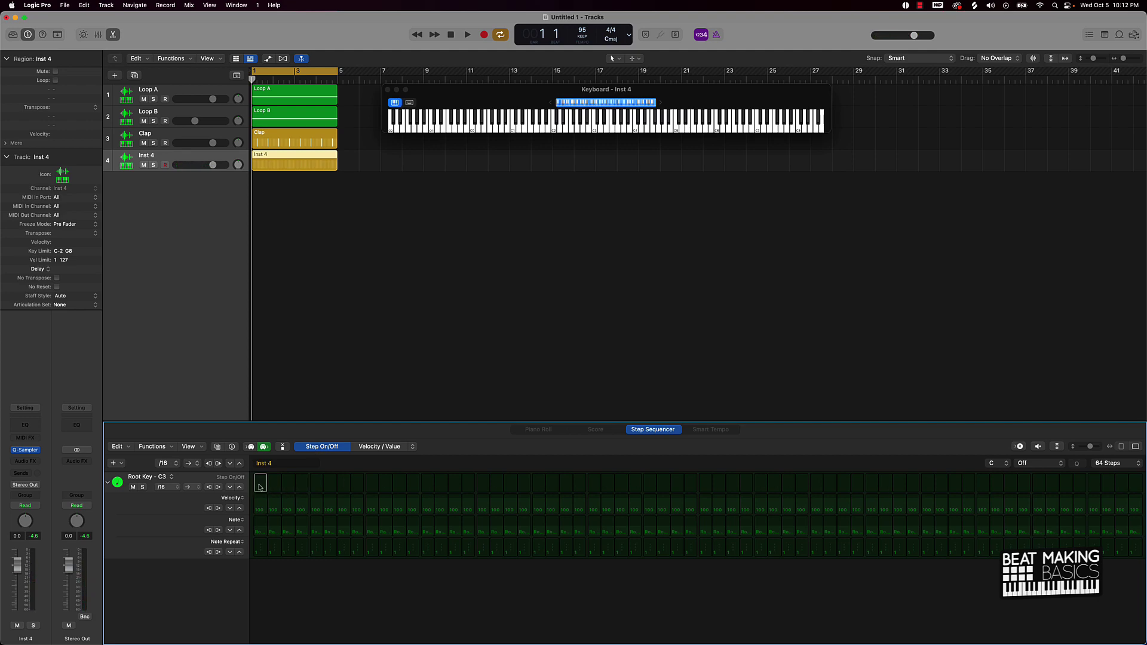
Step: Activate every other step from 1 to 15 on the Root Key - C3 row of the Inst 4 pattern
left_click(260, 484)
left_click(289, 483)
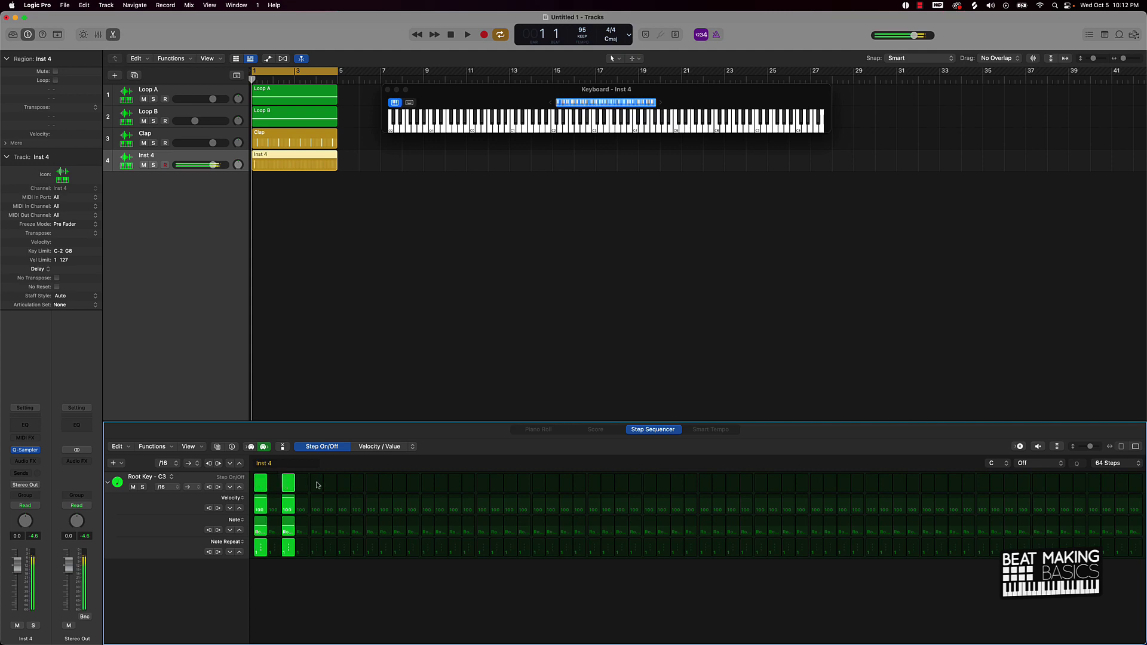
left_click(316, 483)
left_click(344, 483)
left_click(371, 482)
left_click(399, 483)
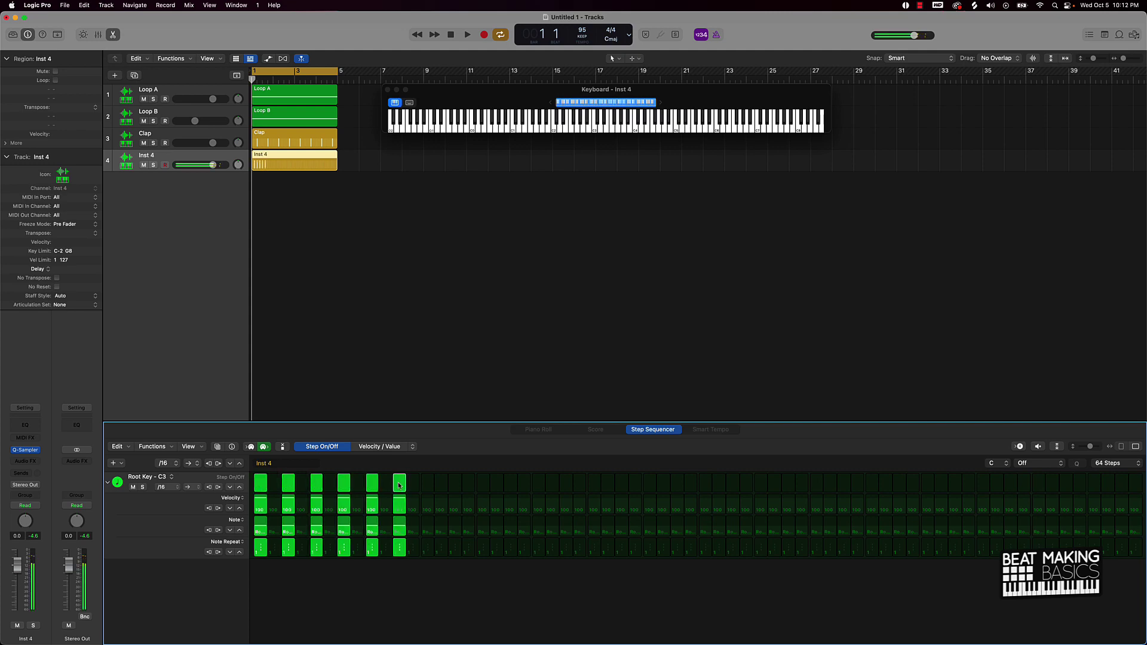
left_click(427, 483)
left_click(455, 483)
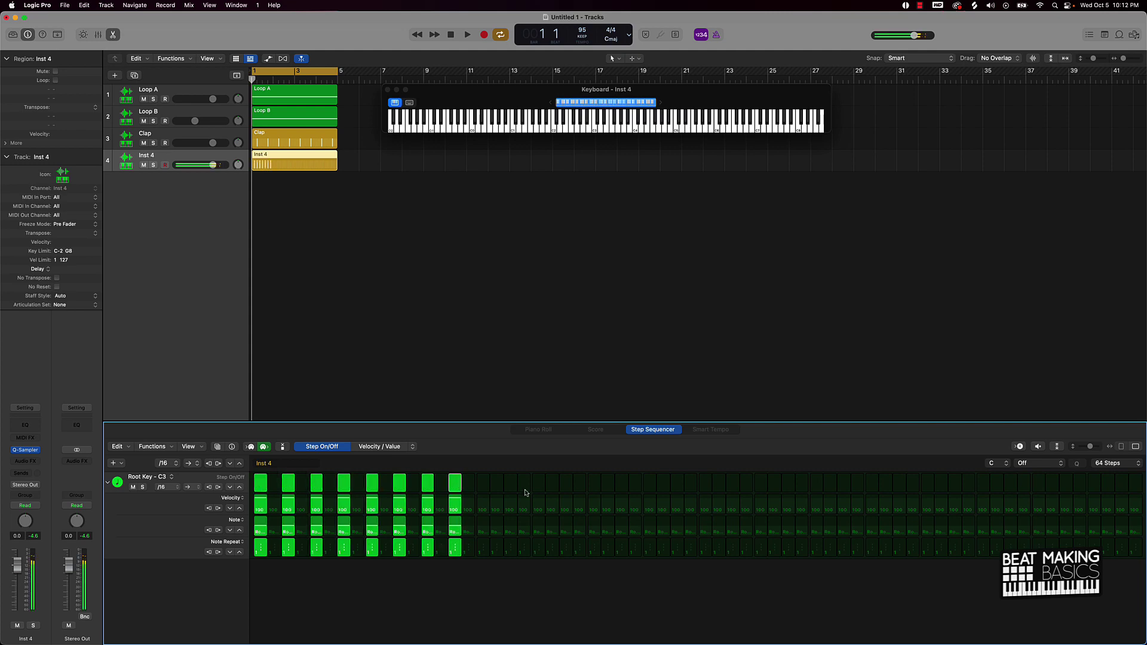
Step: Repeat the hi-hat pattern by setting it to 16 steps and back to 64 steps, and play it with the clap and loops
left_click(1121, 462)
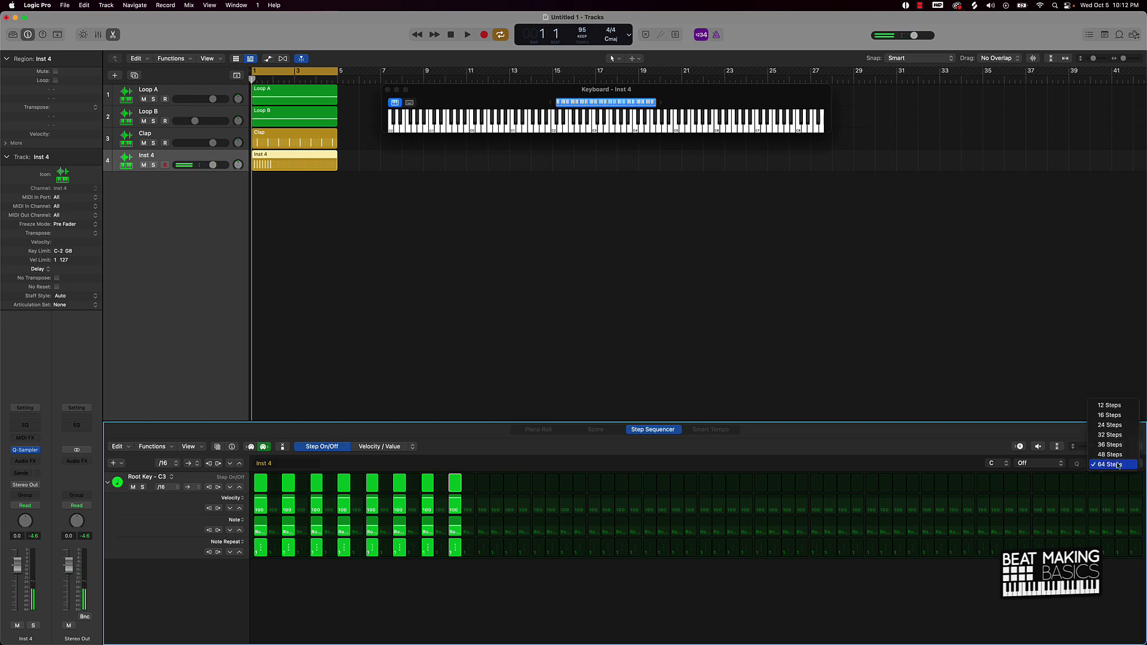
left_click(1112, 414)
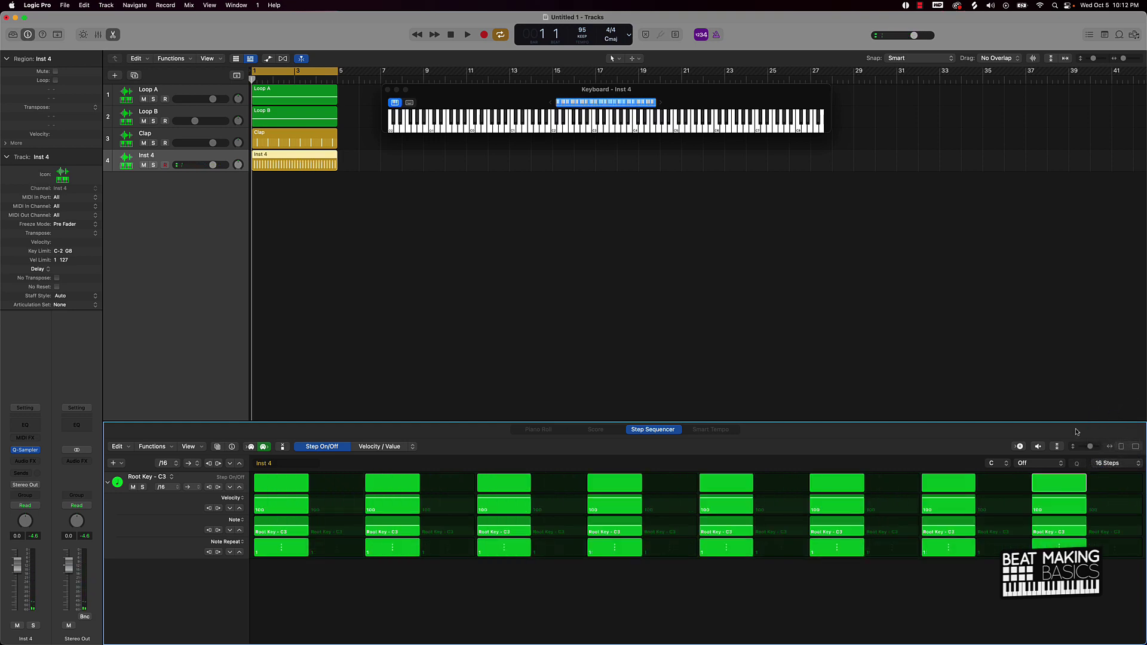
left_click(1112, 464)
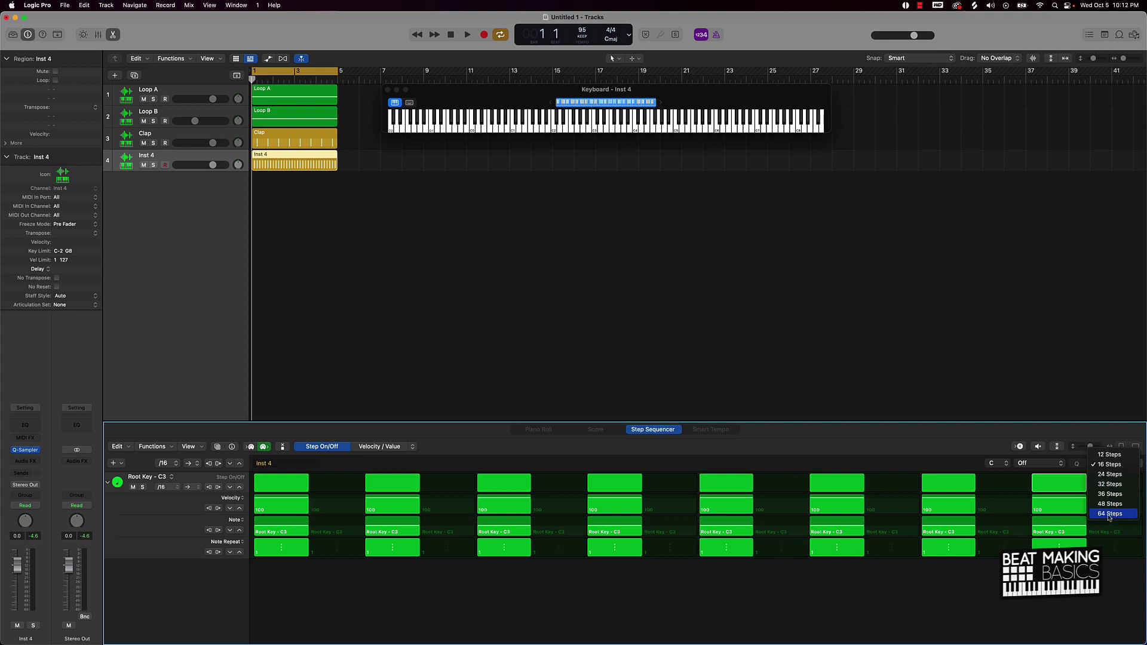
left_click(1109, 517)
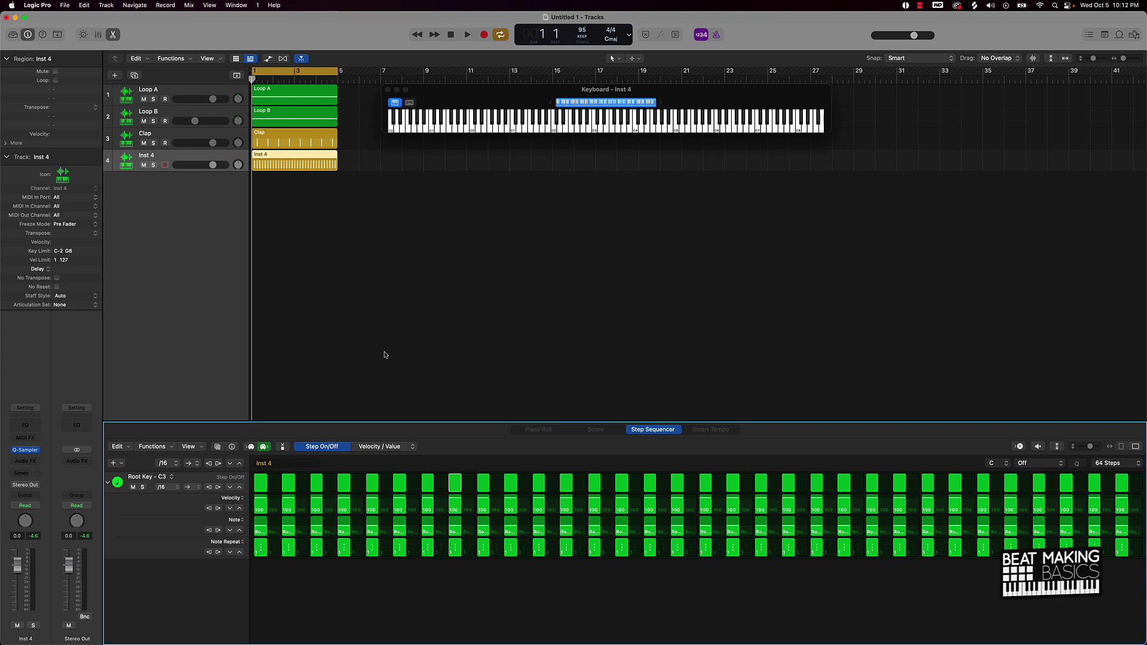
key("space")
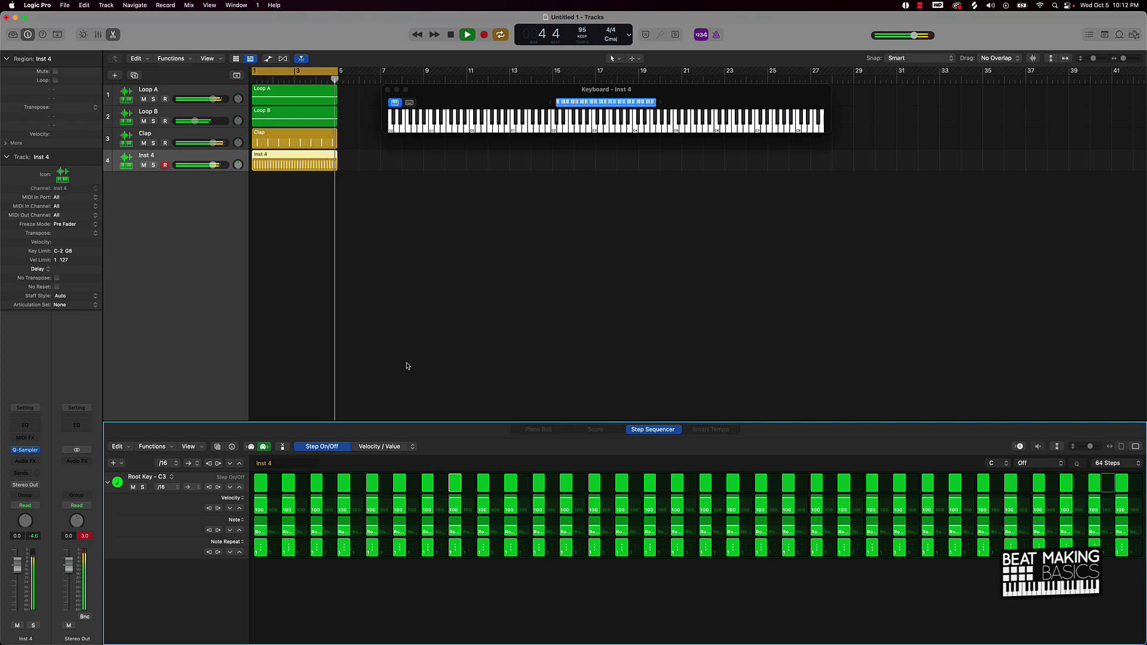
key("space")
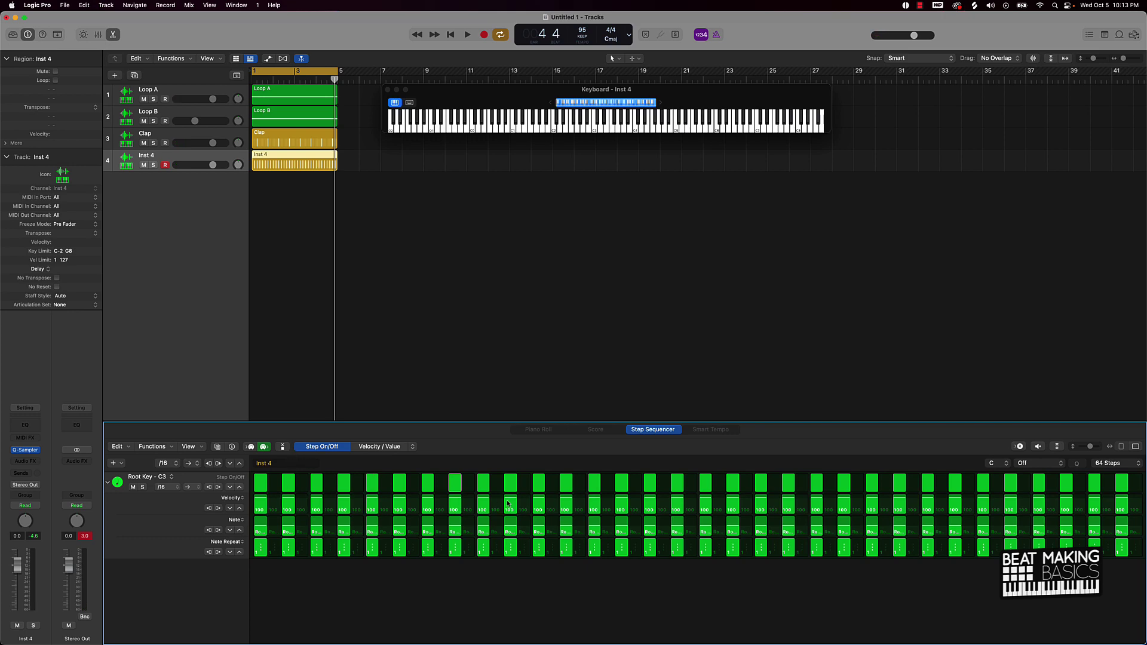
Step: Activate step 2 of the hi-hat pattern, raise the Note Repeat value of step 3, and start playback
left_click(278, 510)
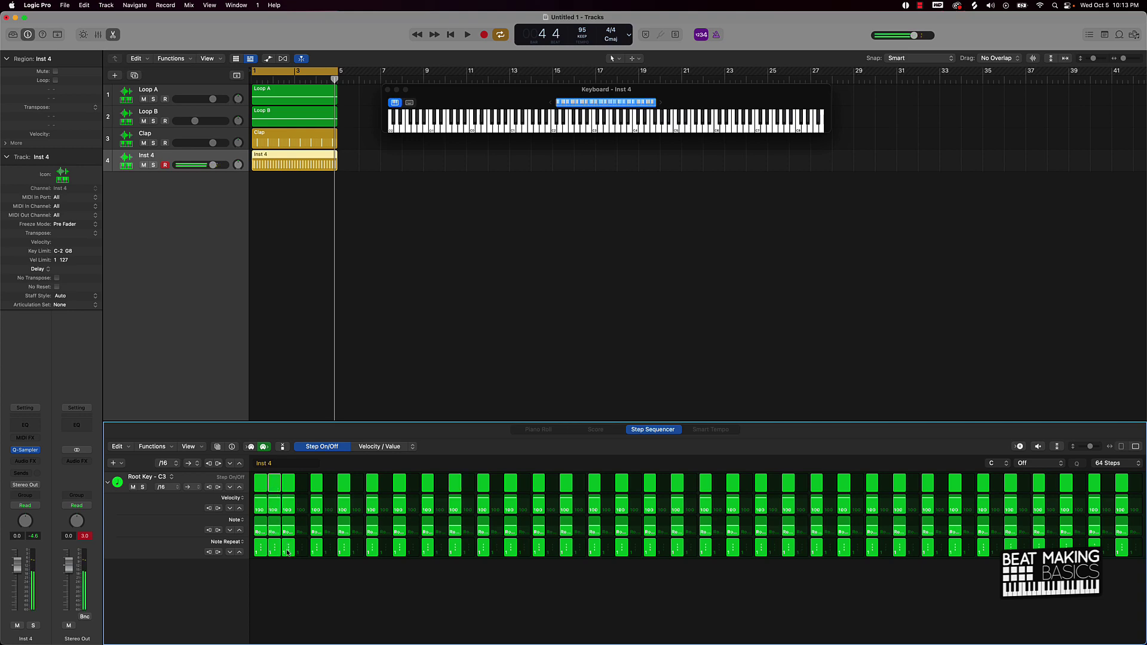
left_click_drag(287, 552, 286, 528)
key("space")
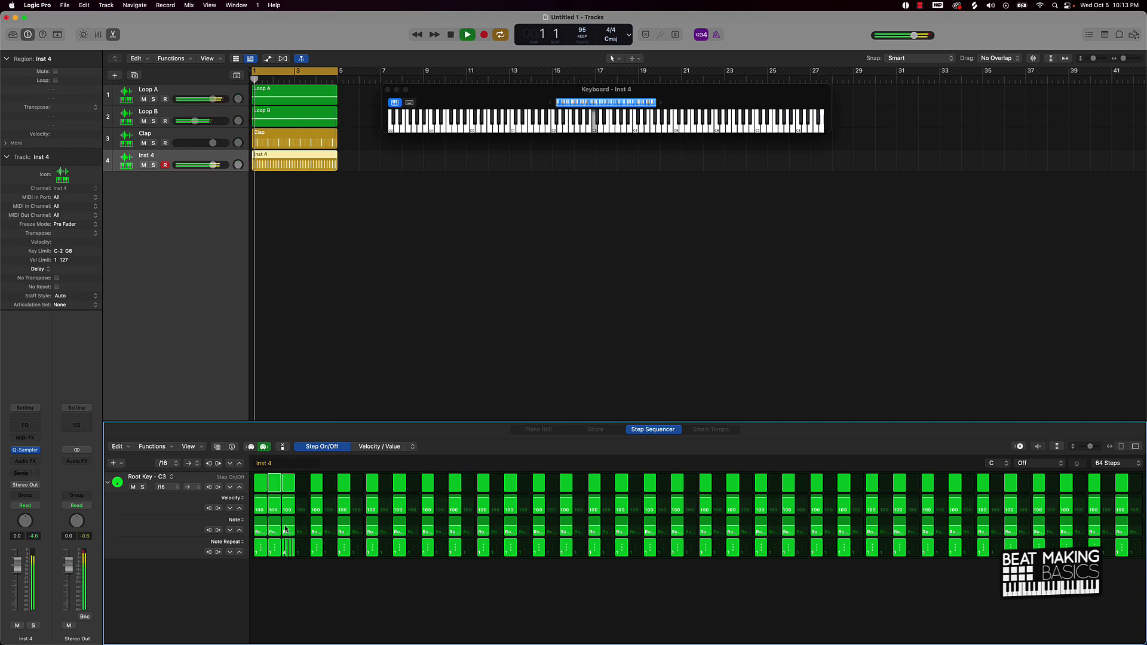
Step: Activate step 8 of the hi-hat pattern, raise the Note Repeat value of step 9, and play the result
key("space")
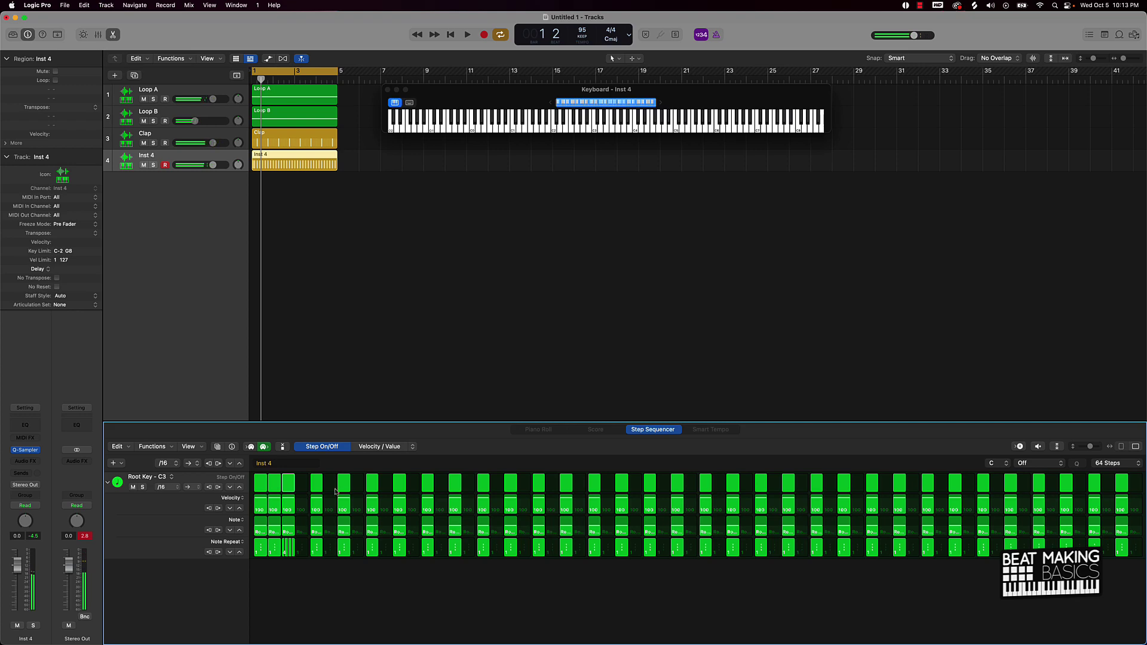
left_click(358, 548)
left_click_drag(368, 561, 370, 555)
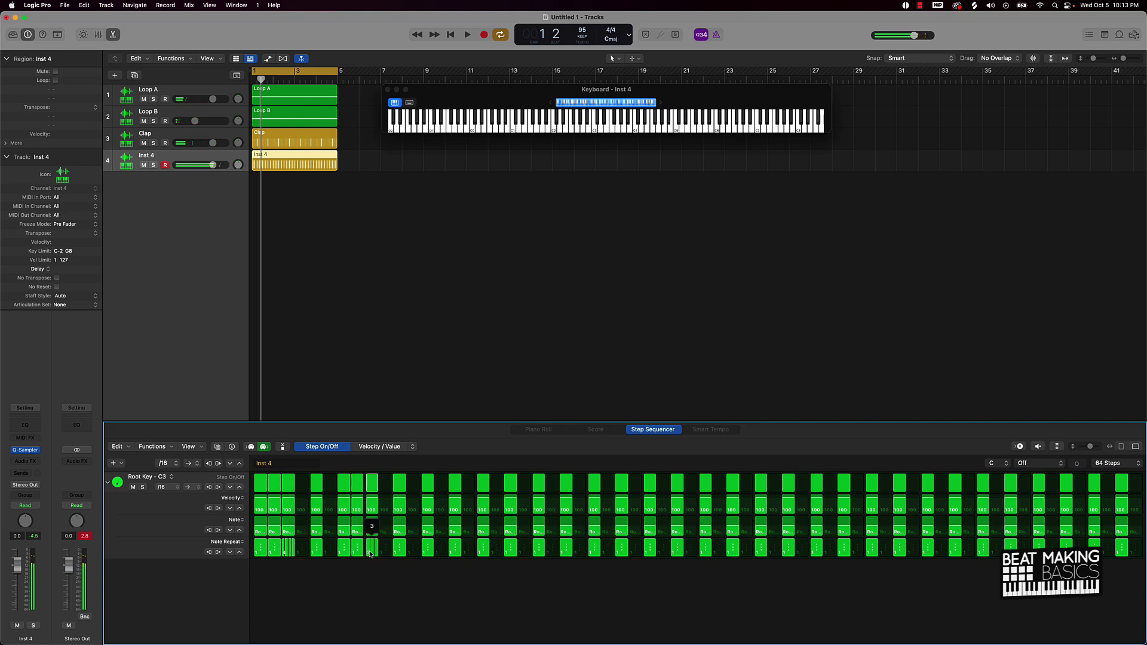
key("space")
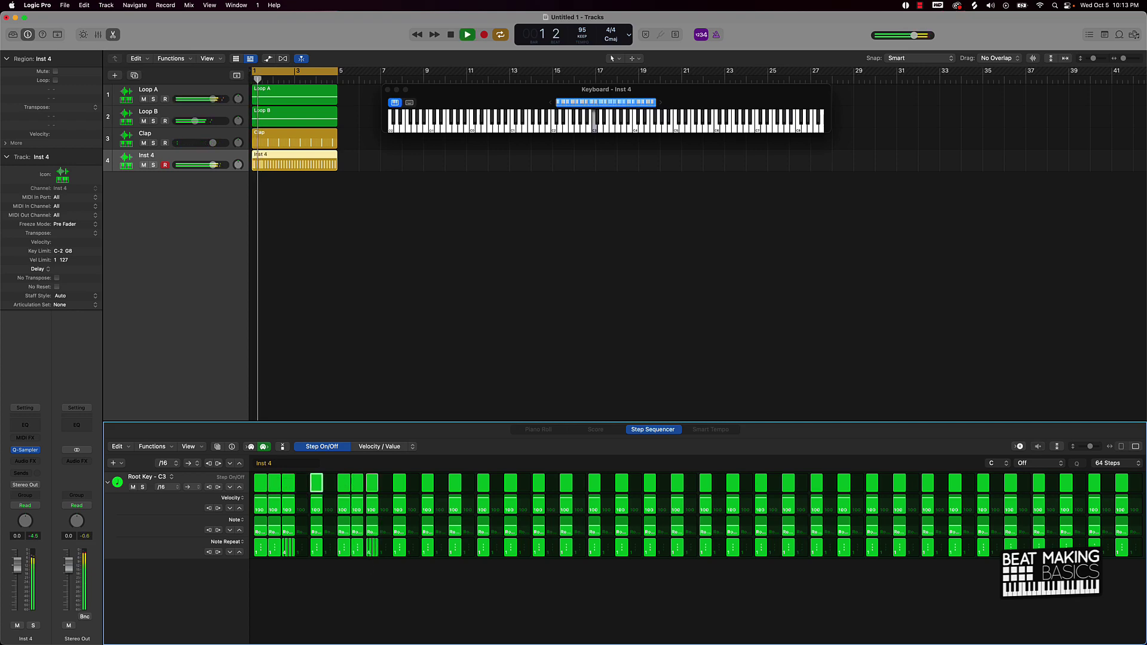
key("space")
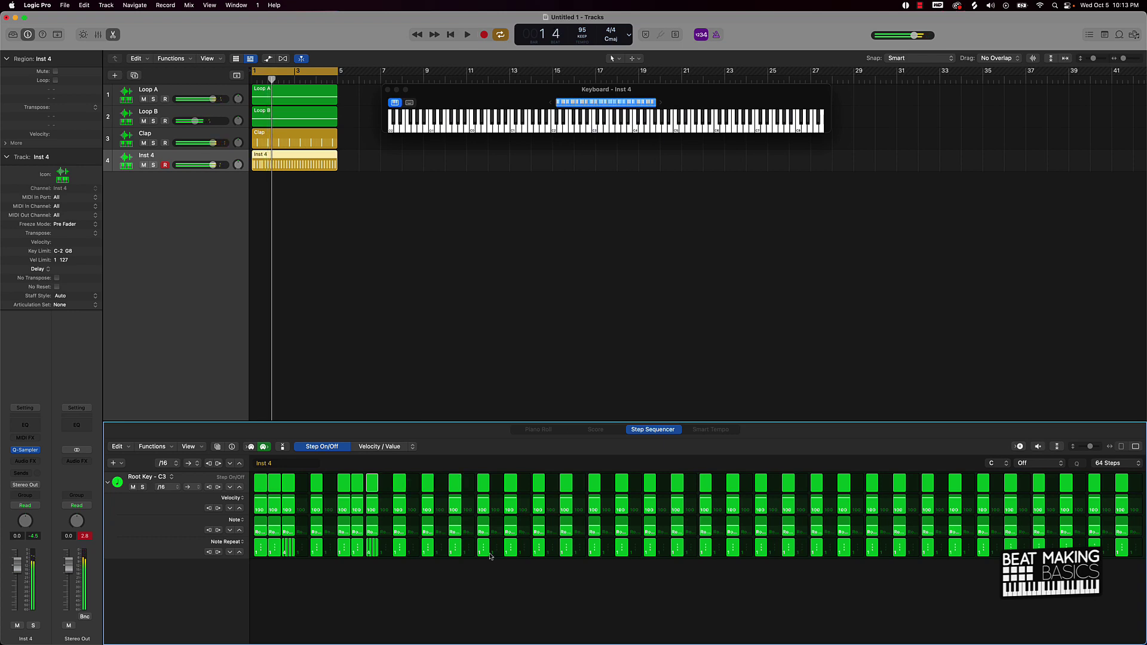
Step: Activate steps 18 and 20 of the hi-hat pattern, raise the Note Repeat of steps 19 and 21, and play the result
left_click(496, 483)
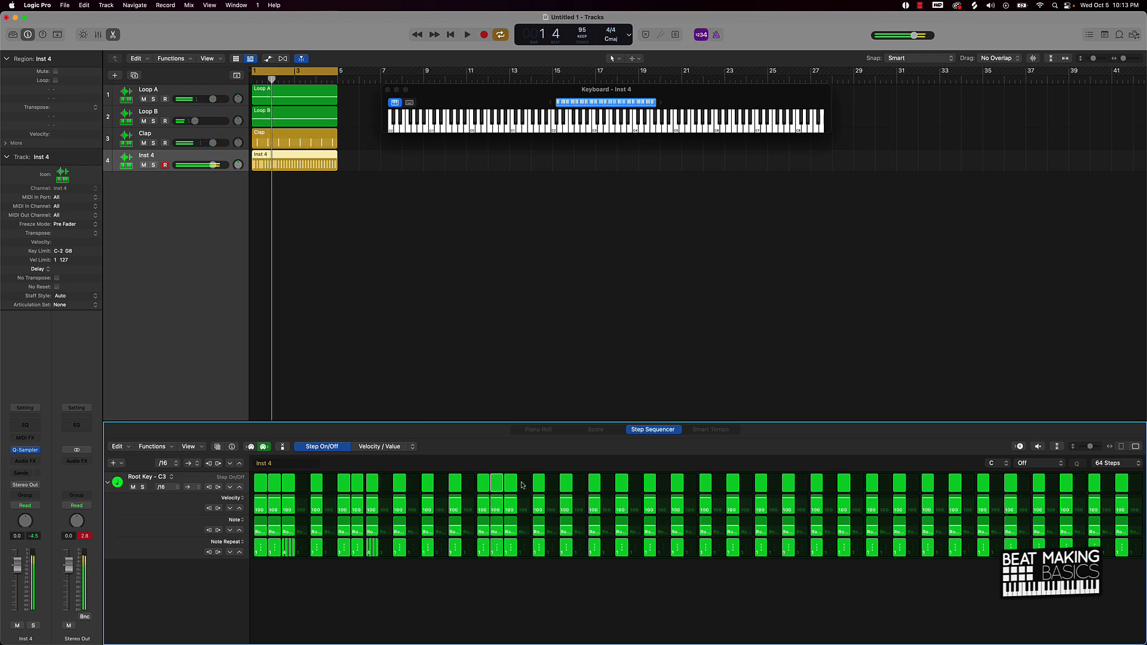
left_click(524, 483)
left_click_drag(538, 555, 511, 552)
key("space")
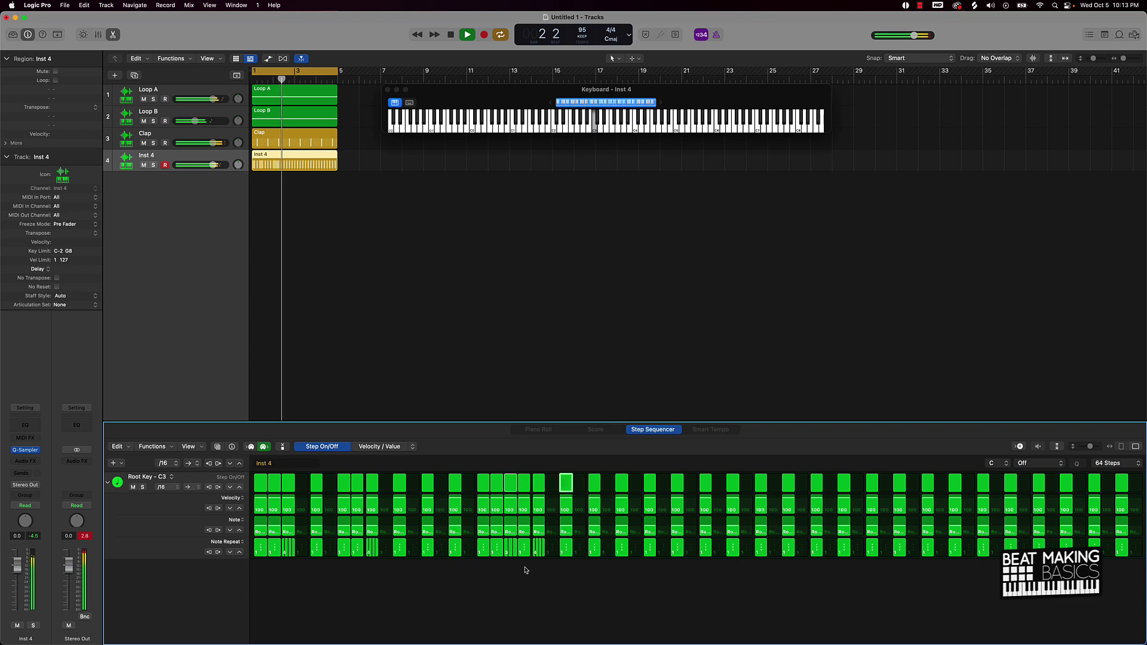
key("space")
Step: Activate step 28, raise the Note Repeat of steps 29 and 31, and lower the Note value of step 31 while playing the pattern
left_click(635, 483)
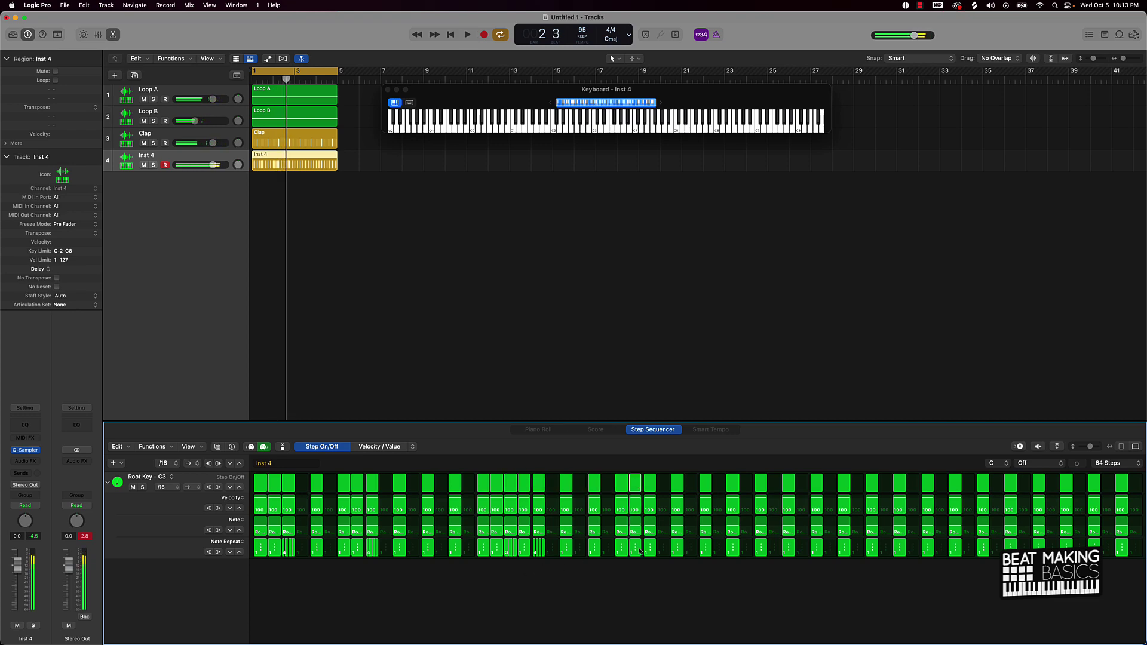
left_click_drag(650, 554, 677, 551)
key("space")
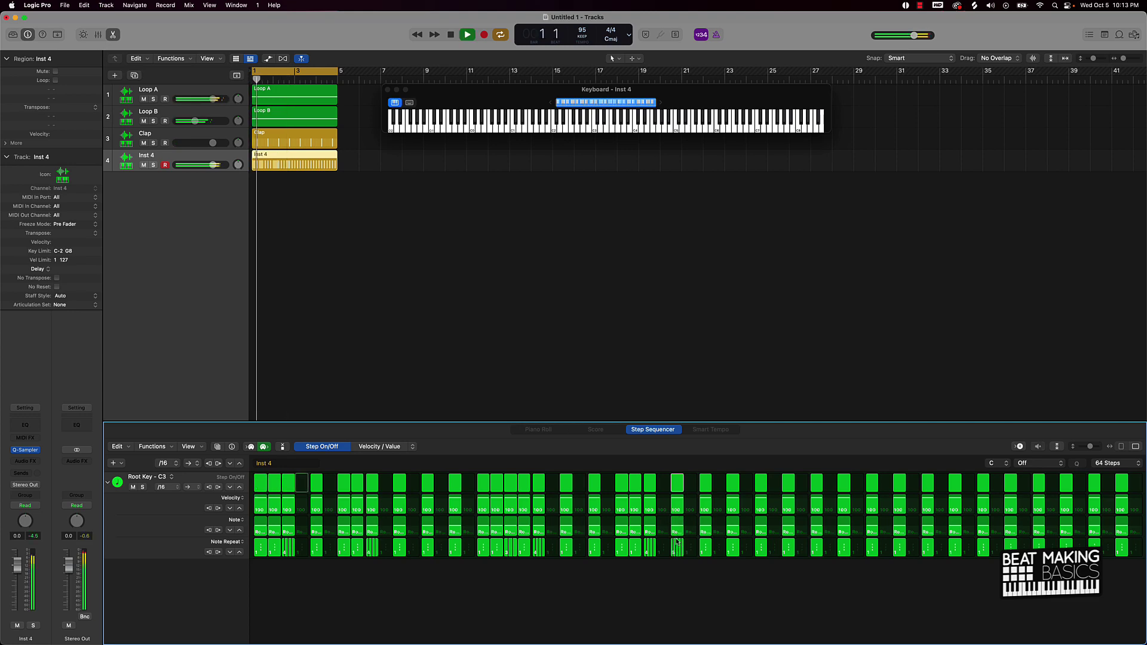
left_click_drag(677, 532, 665, 563)
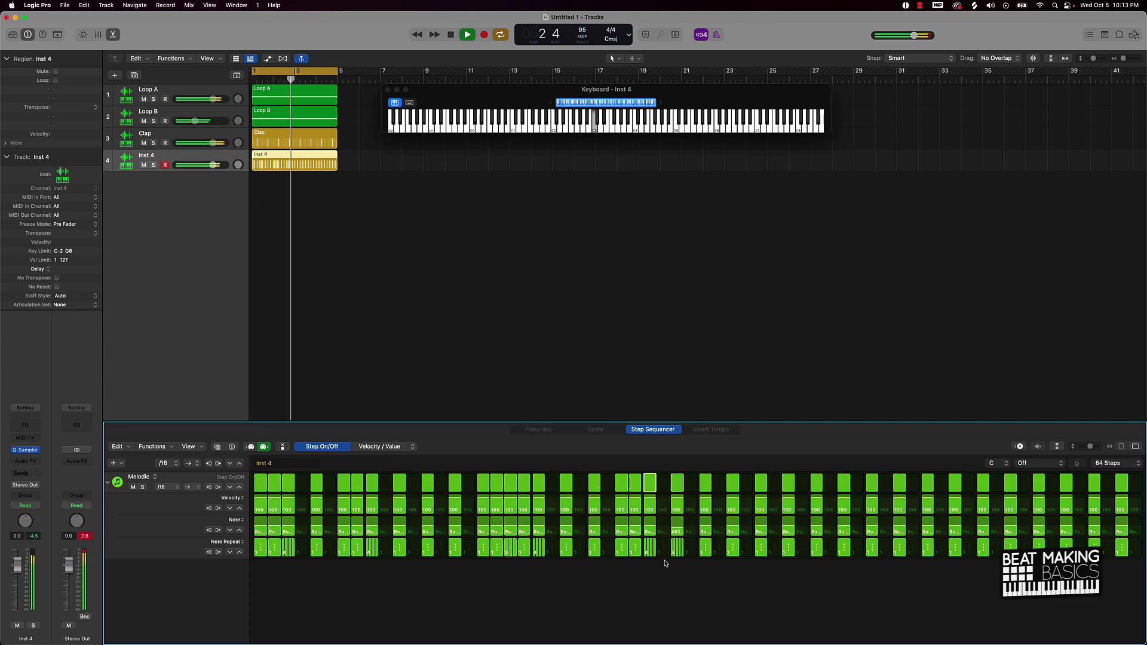
key("space")
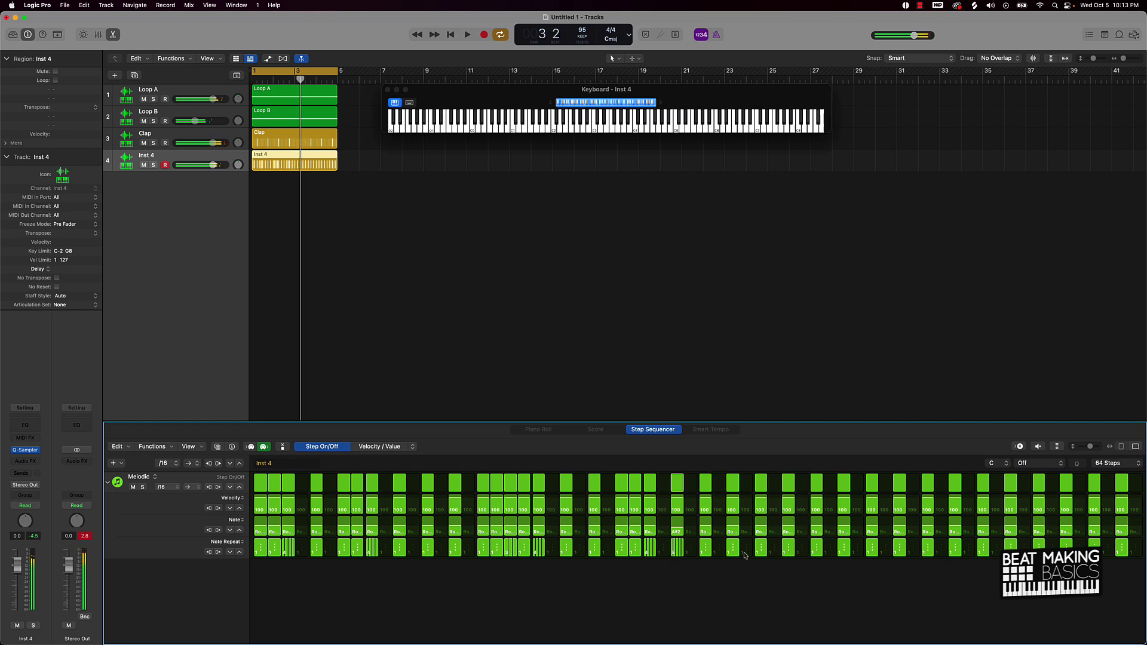
Step: Activate step 36, raise step 37's Note Repeat, lower the Note and Velocity values of both steps, and play the roll
left_click(746, 482)
left_click_drag(759, 544, 746, 527)
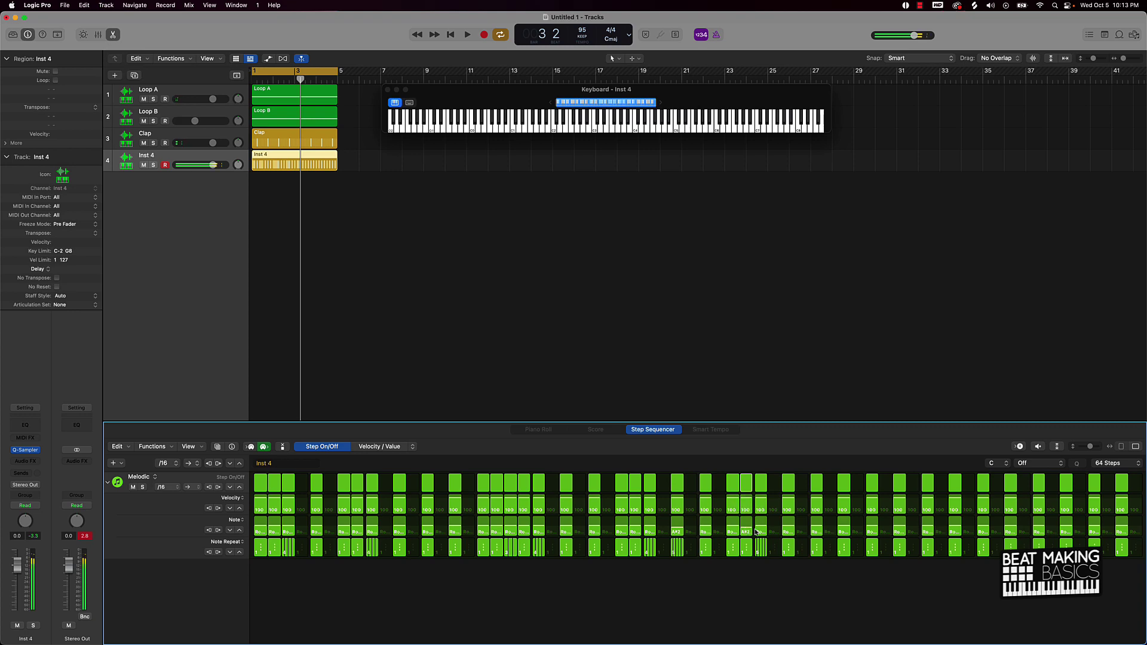
left_click(760, 532)
mouse_move(746, 506)
left_mouse_down()
mouse_move(761, 512)
mouse_move(744, 503)
left_mouse_up()
key("space")
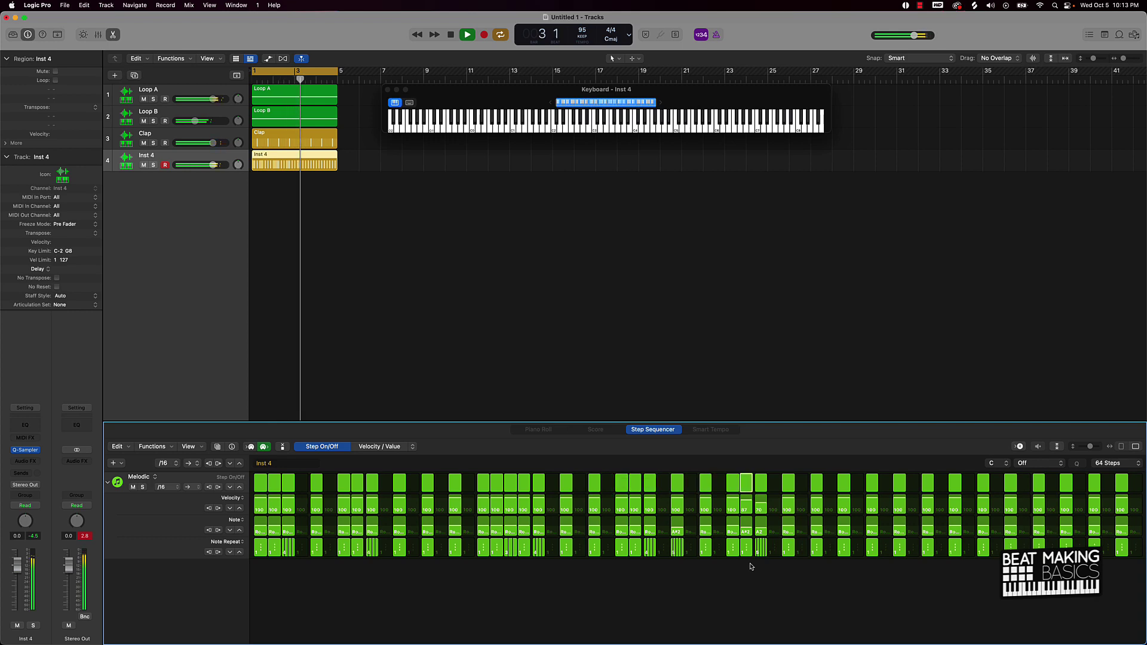
key("space")
Step: Activate step 44, vary the Note Repeat, Note and Velocity values across steps 44 to 49, and play the passage
left_click(858, 483)
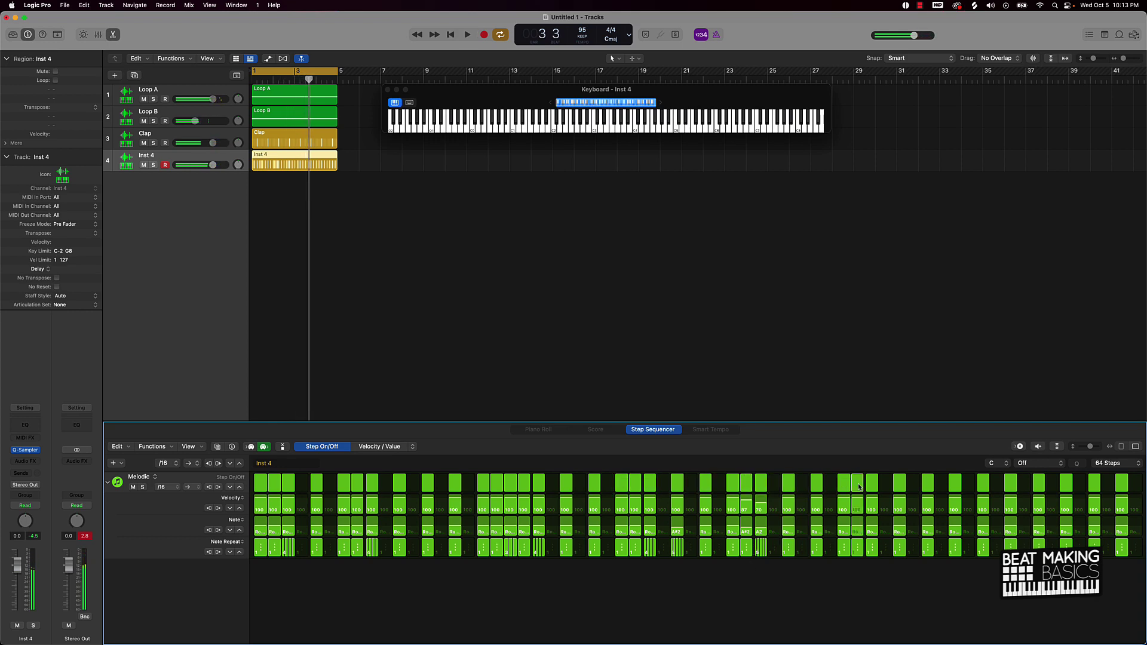
left_click_drag(874, 546, 873, 517)
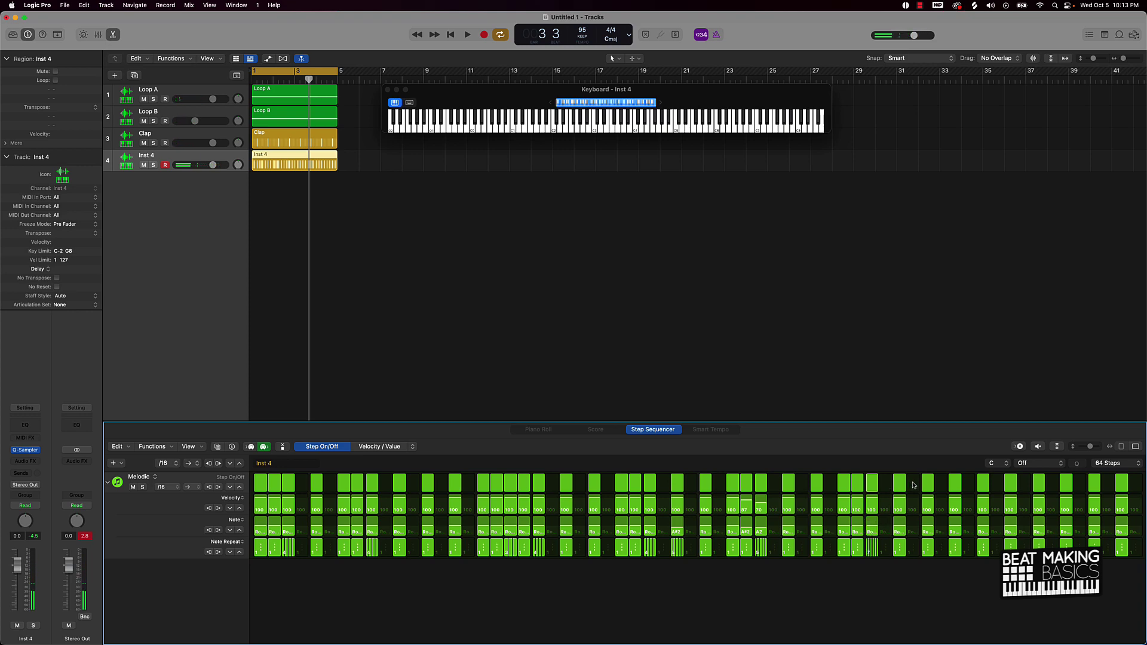
mouse_move(899, 548)
left_mouse_down()
mouse_move(899, 523)
mouse_move(927, 526)
mouse_move(884, 539)
mouse_move(900, 509)
mouse_move(926, 509)
left_mouse_up()
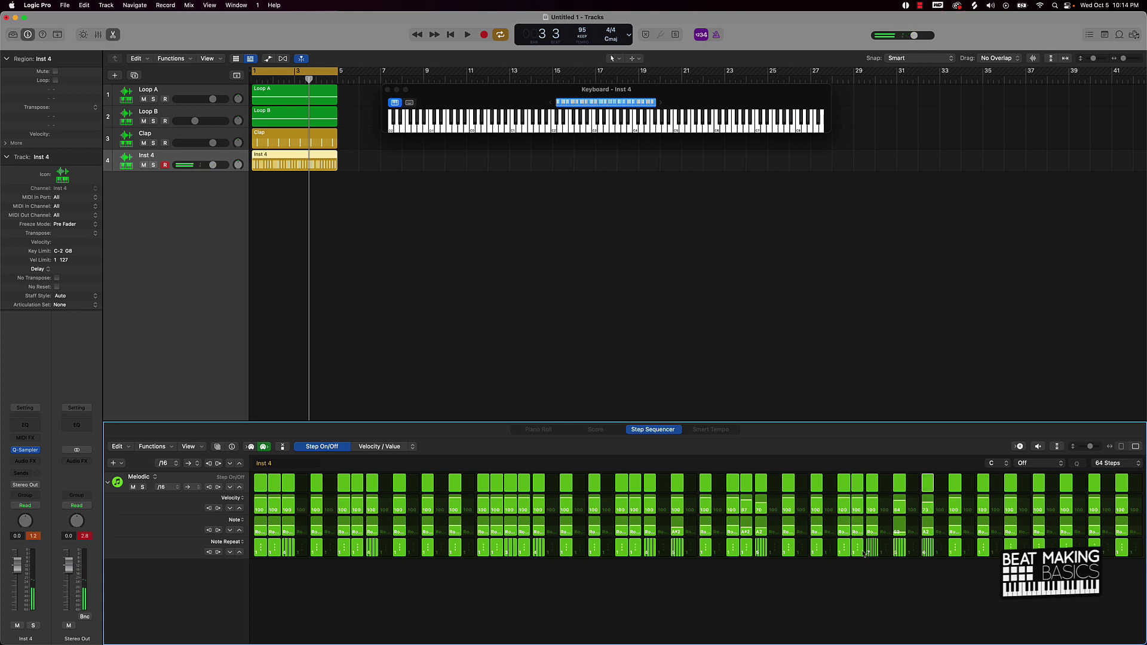
key("space")
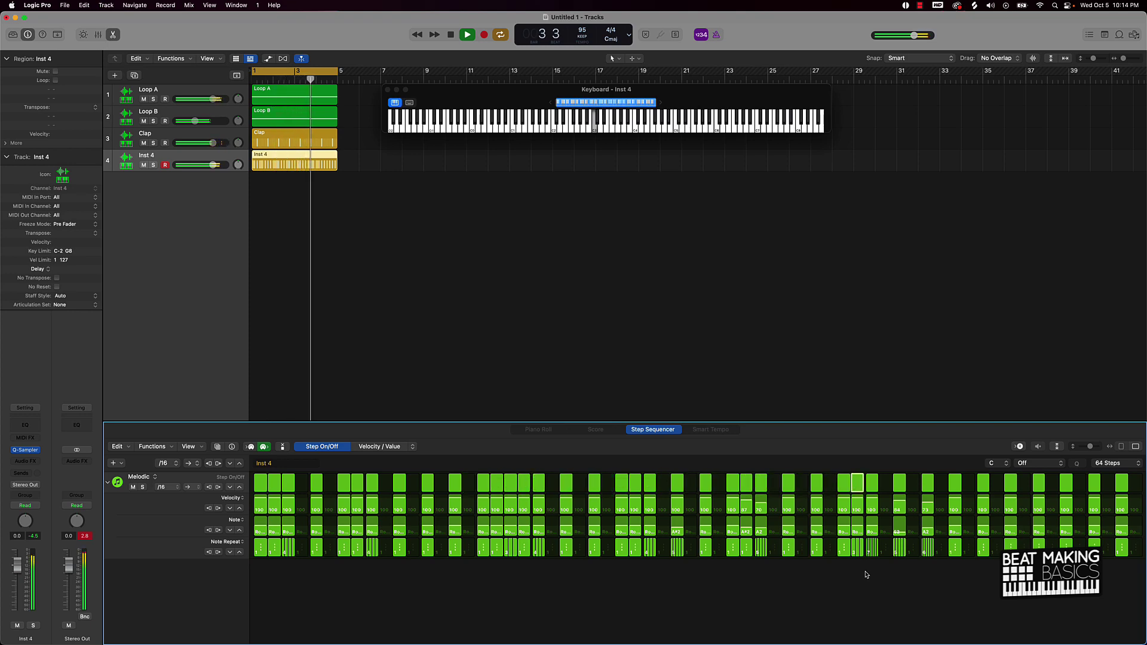
key("space")
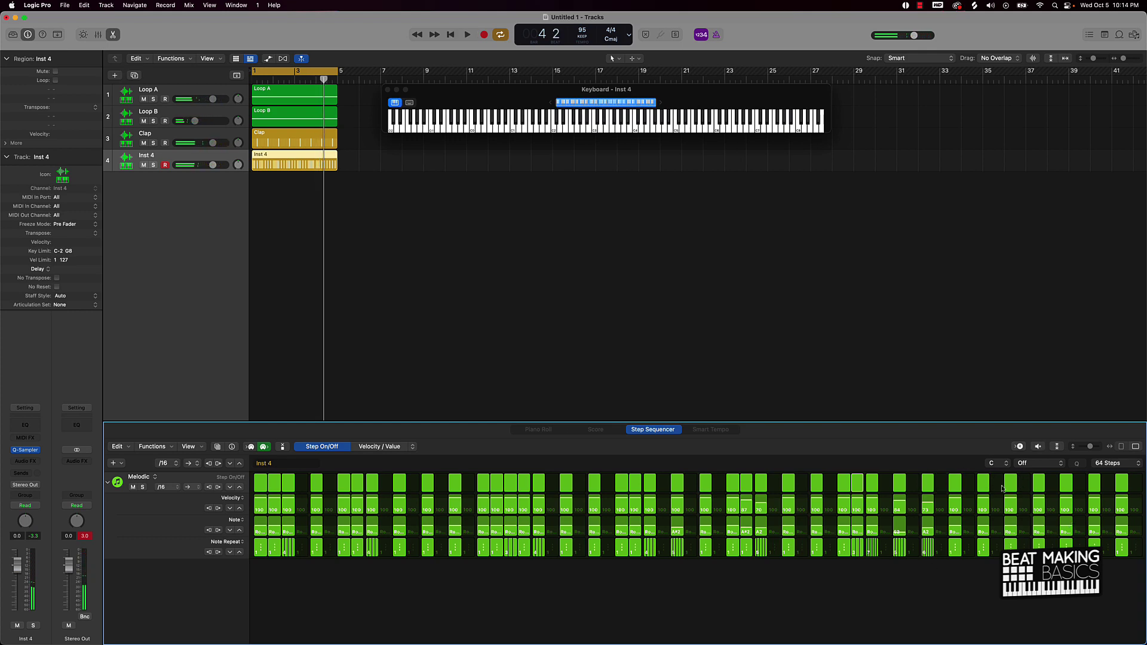
Step: Set the cycle range to bar 4 only and play that bar
left_click(323, 78)
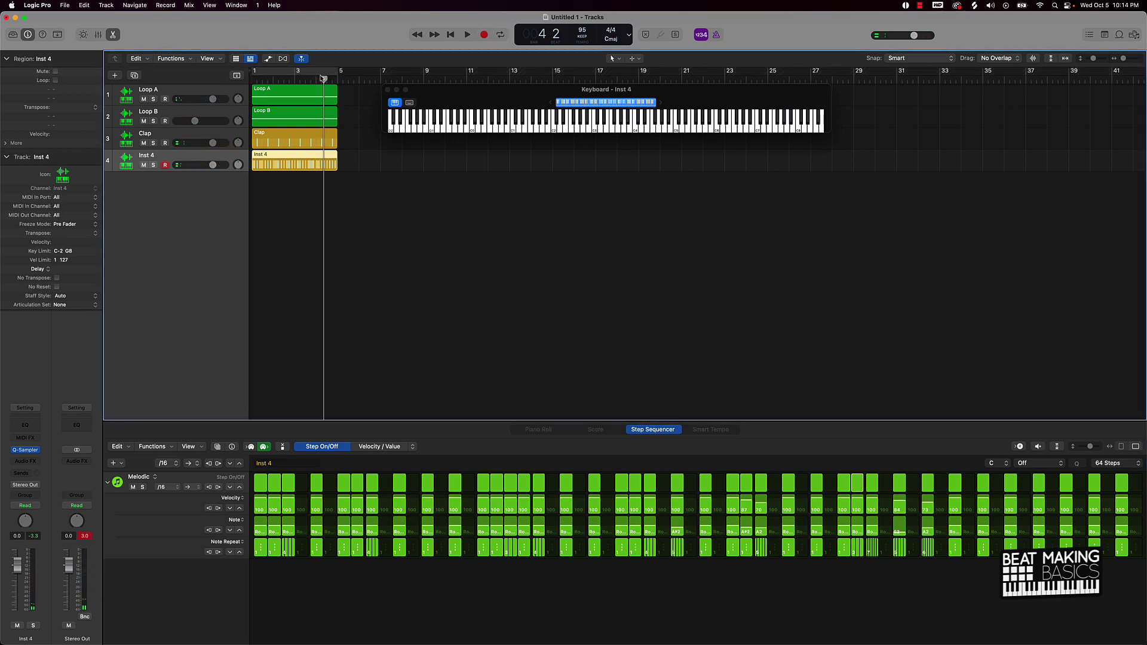
left_click(323, 78)
left_click(323, 78)
left_click_drag(317, 72, 334, 73)
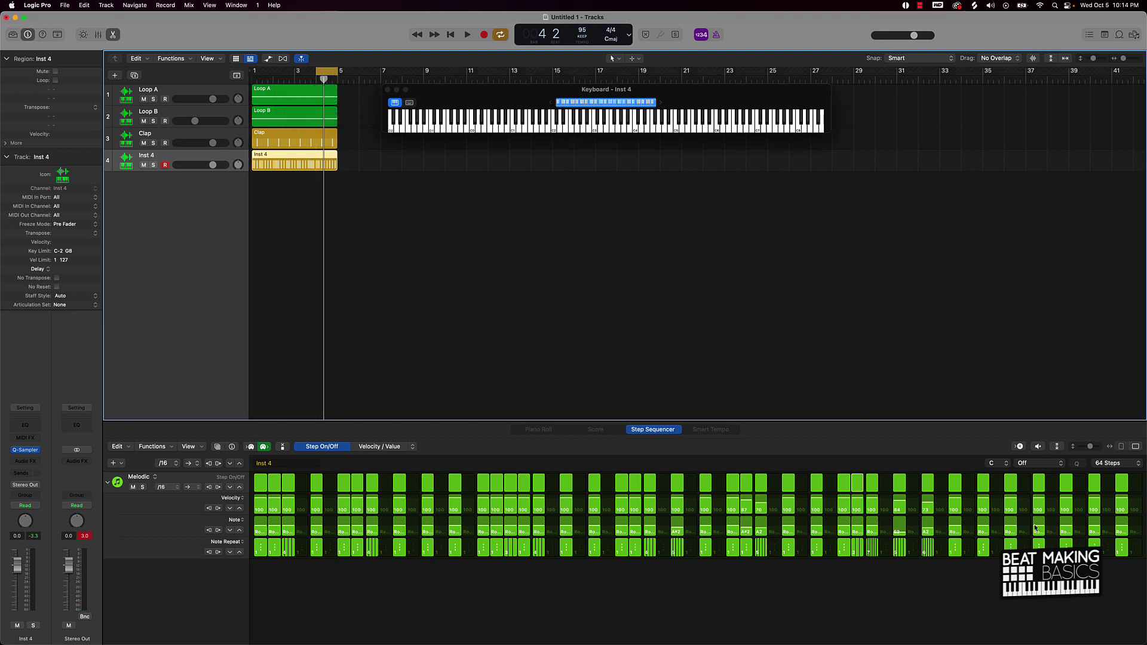
key("space")
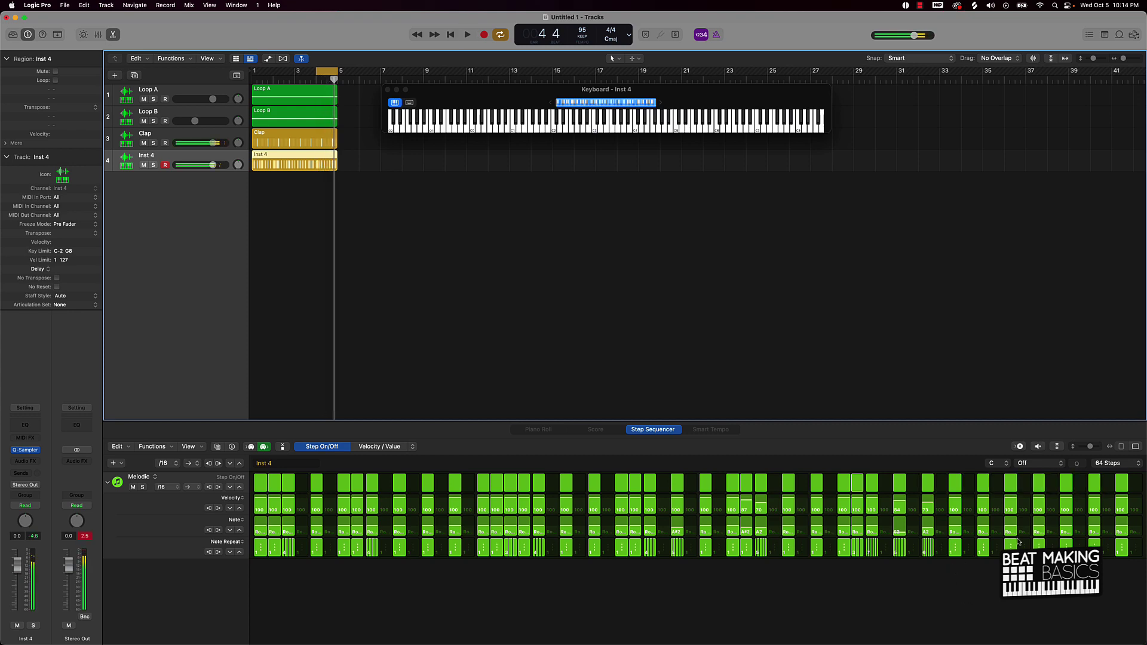
key("space")
Step: Activate step 56 of the hi-hat pattern, raise the Note Repeat value of step 57, and play the cycled bar
left_click(1023, 482)
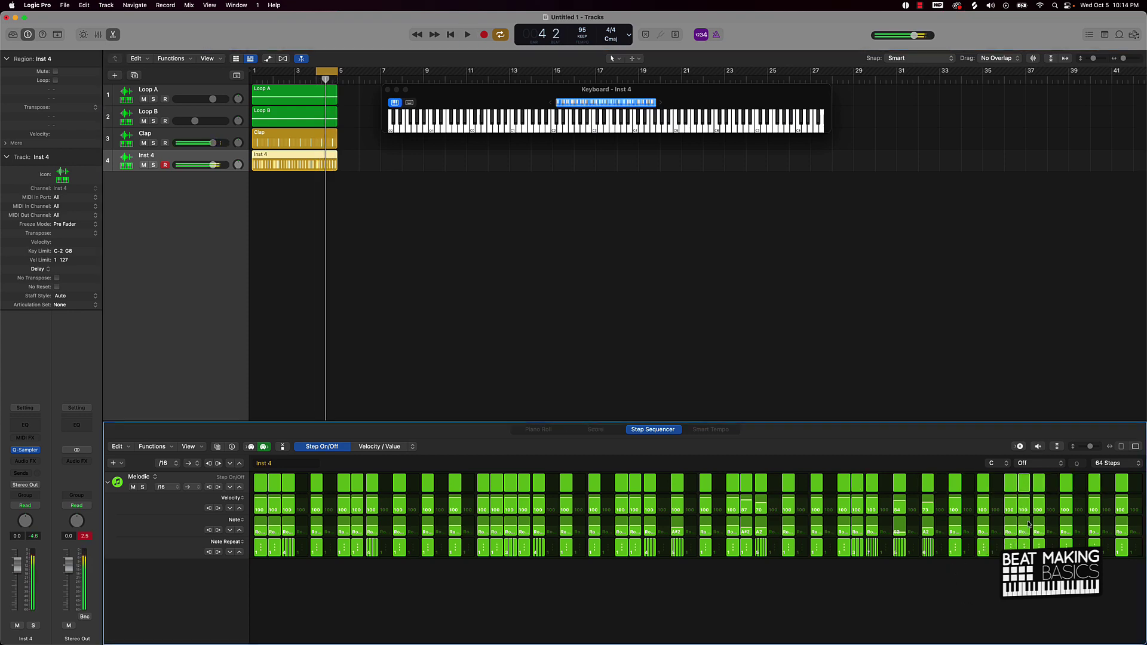
key("space")
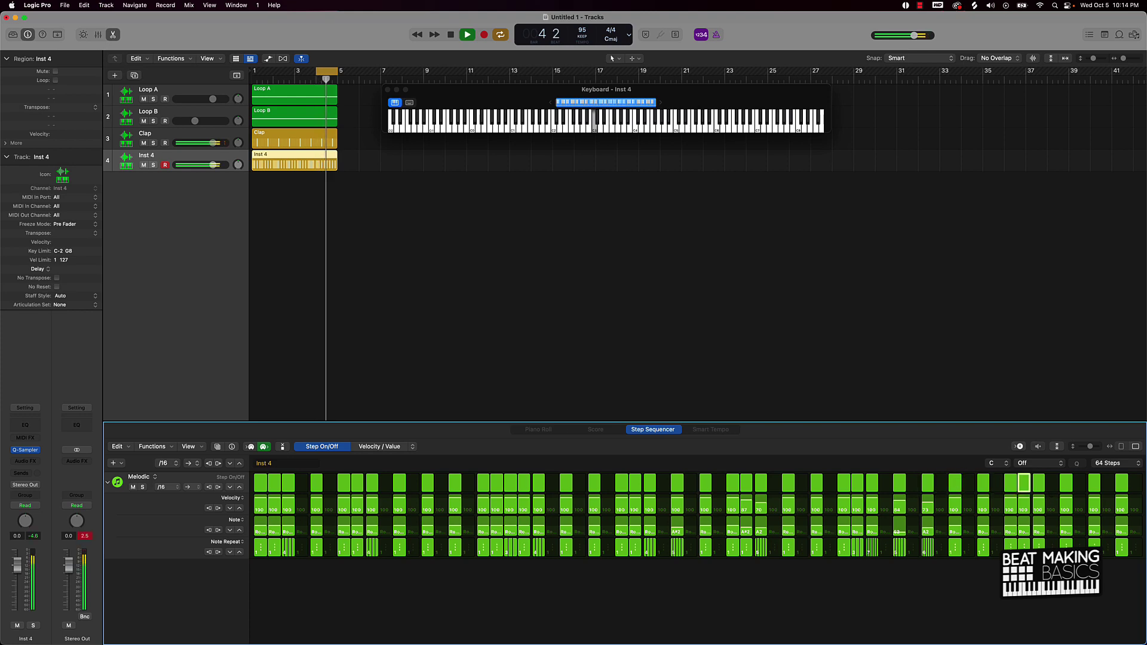
key("space")
key("space")
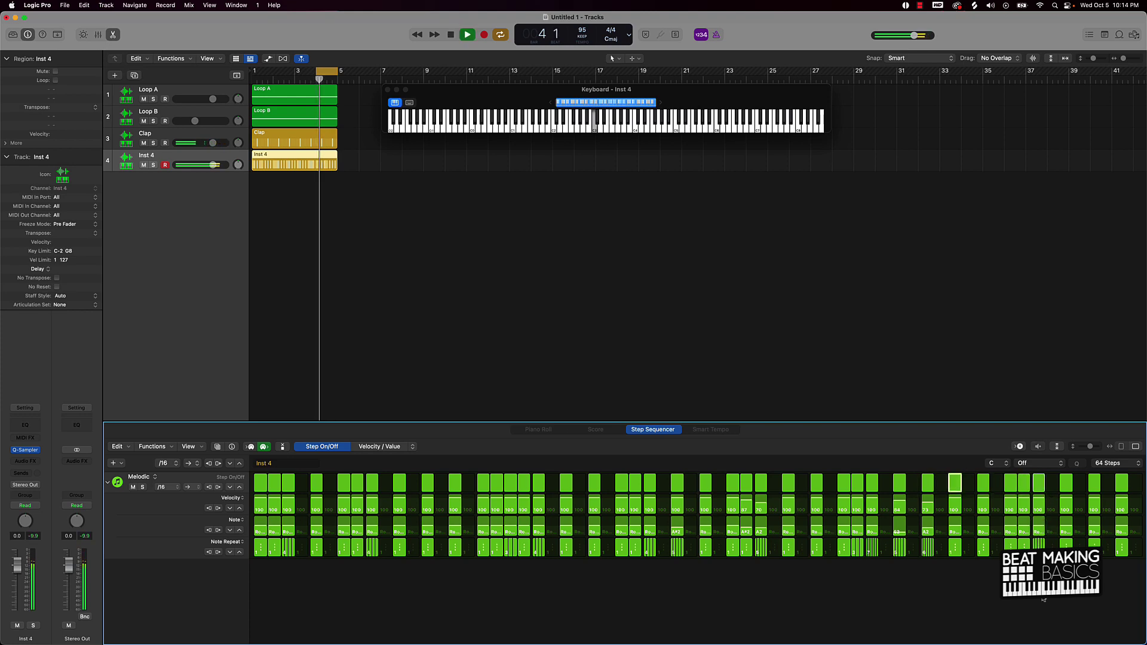
key("space")
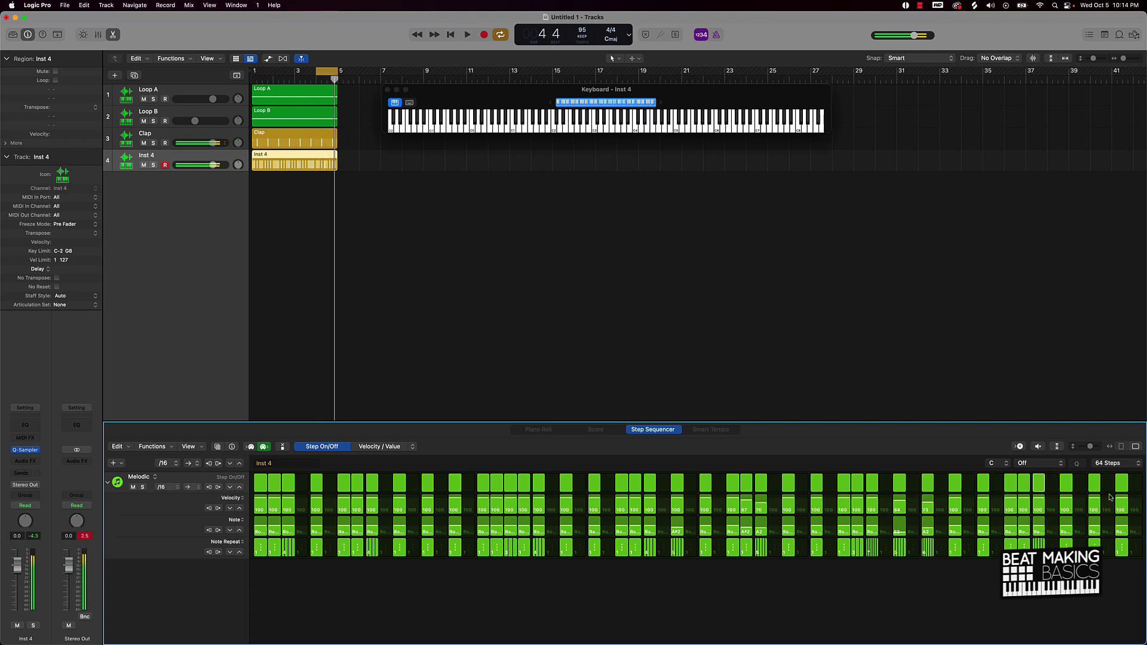
Step: Activate step 62, raise the Note Repeat of step 63, change the Note values of steps 62 and 63, and play the bar
left_click(1105, 485)
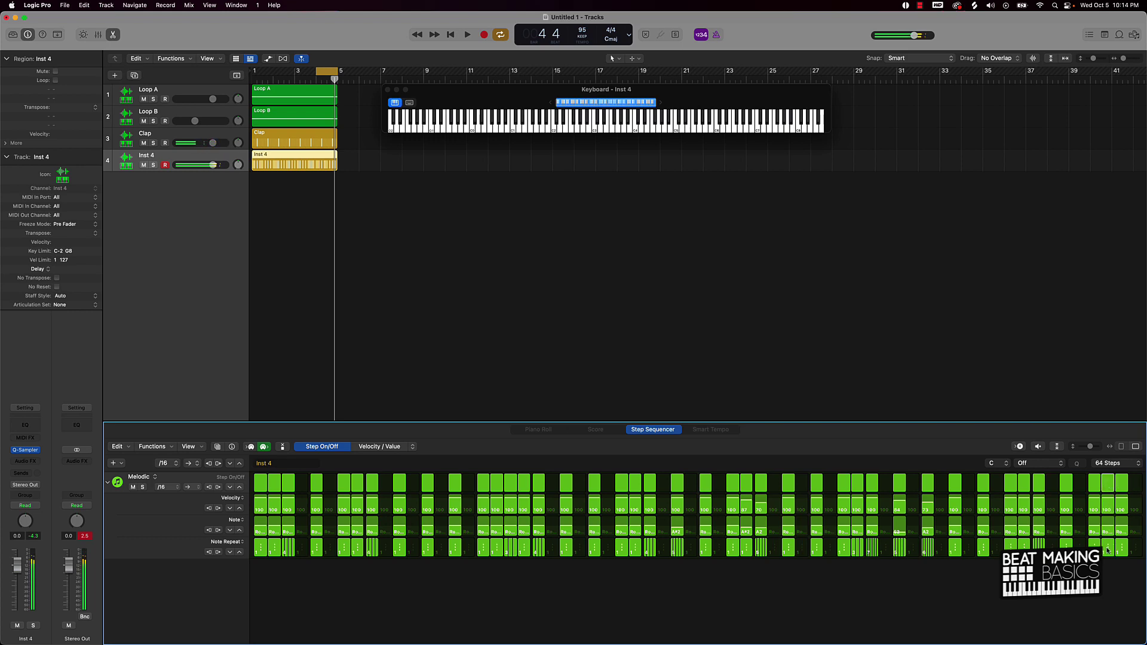
left_click_drag(1119, 551, 1117, 551)
left_click(1125, 530)
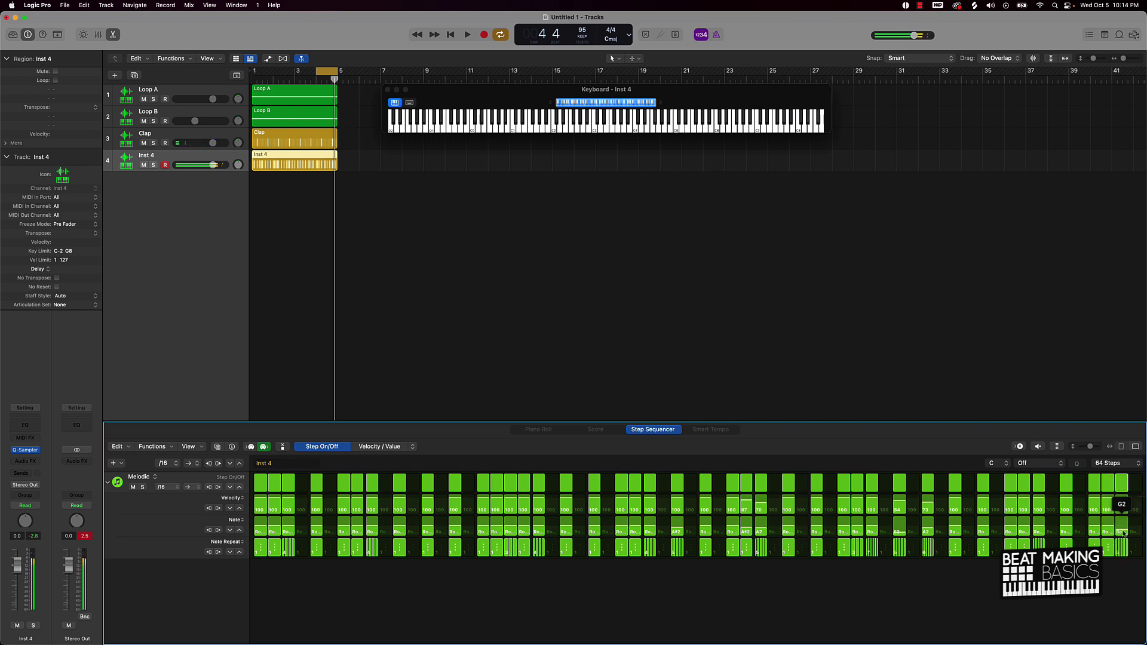
left_click(1108, 532)
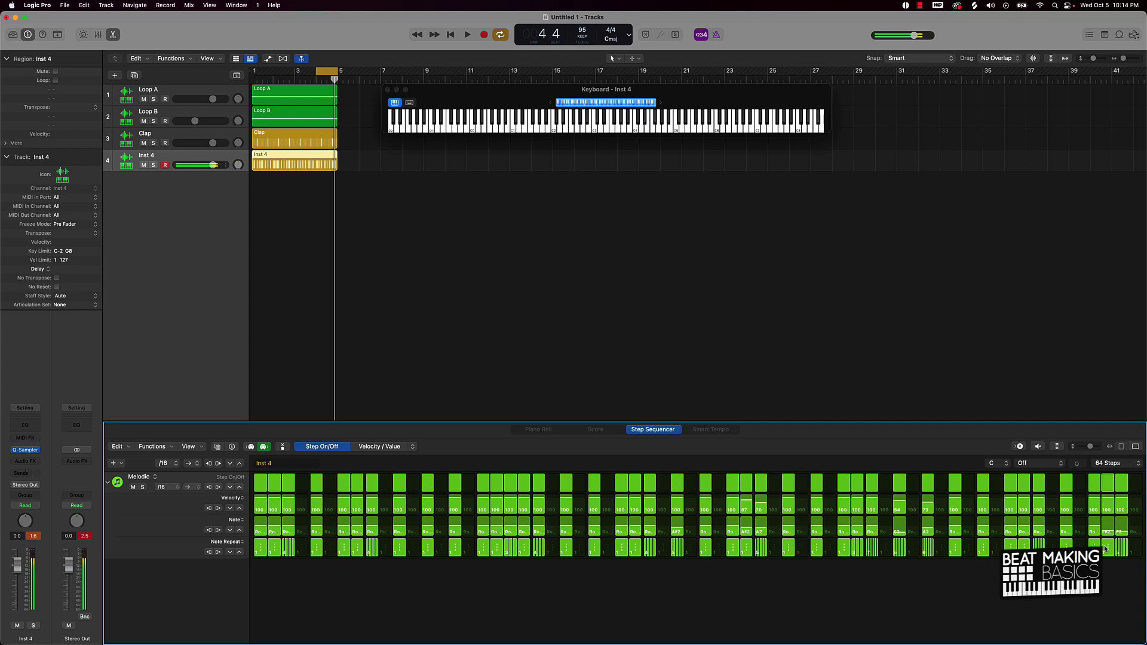
key("space")
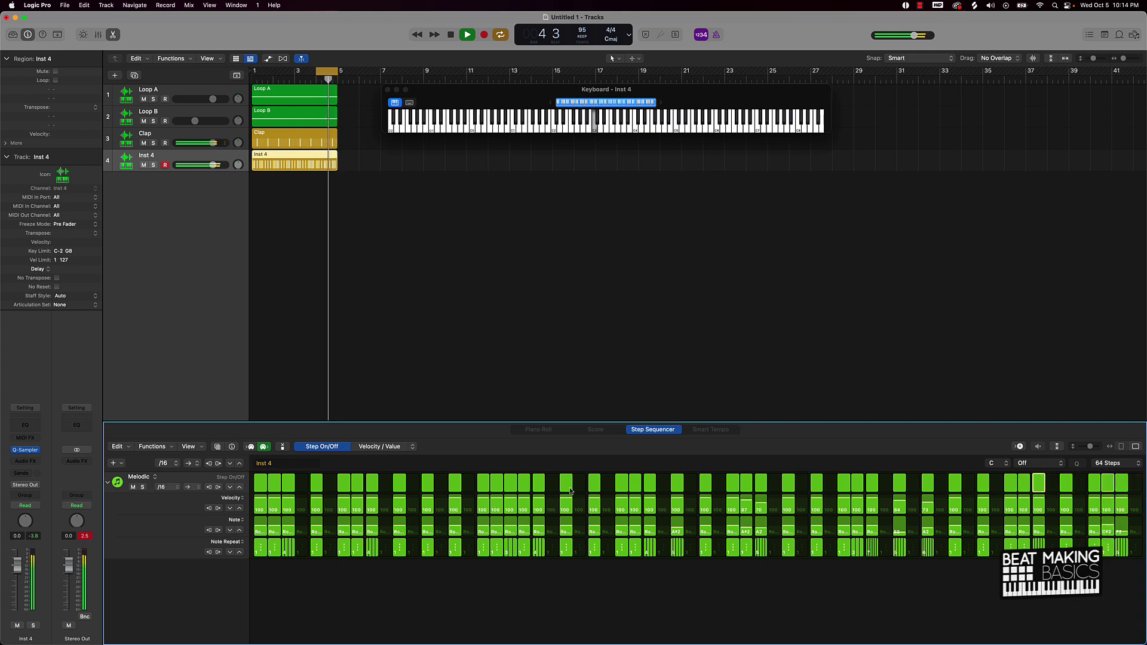
key("space")
Step: Extend the cycle range back to bars 1 through 4, deselect the regions, and play the full beat
left_click_drag(318, 73, 255, 73)
left_click(484, 262)
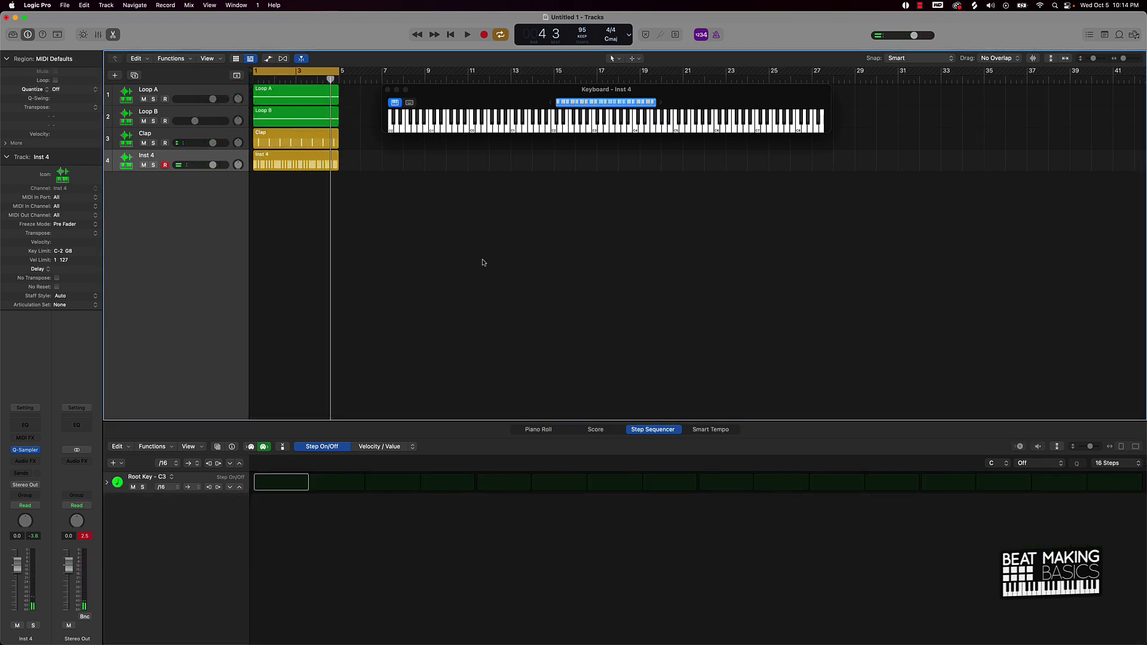
key("space")
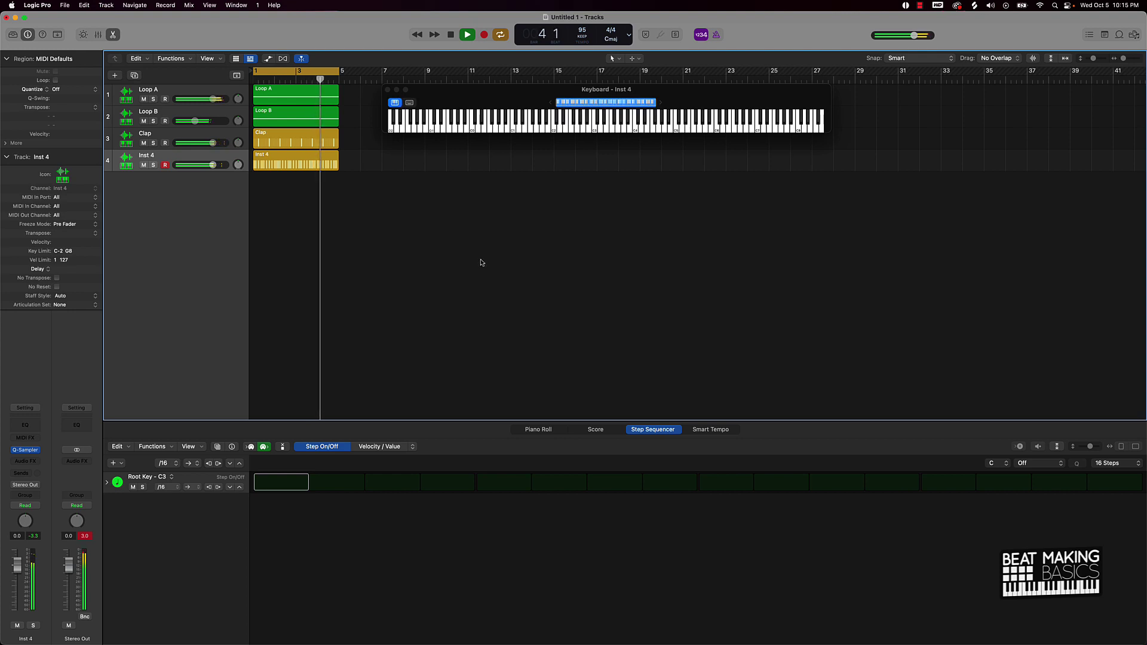
Step: Rename the Inst 4 track and its region as Hat
double_click(143, 157)
type("Hat")
key("Return")
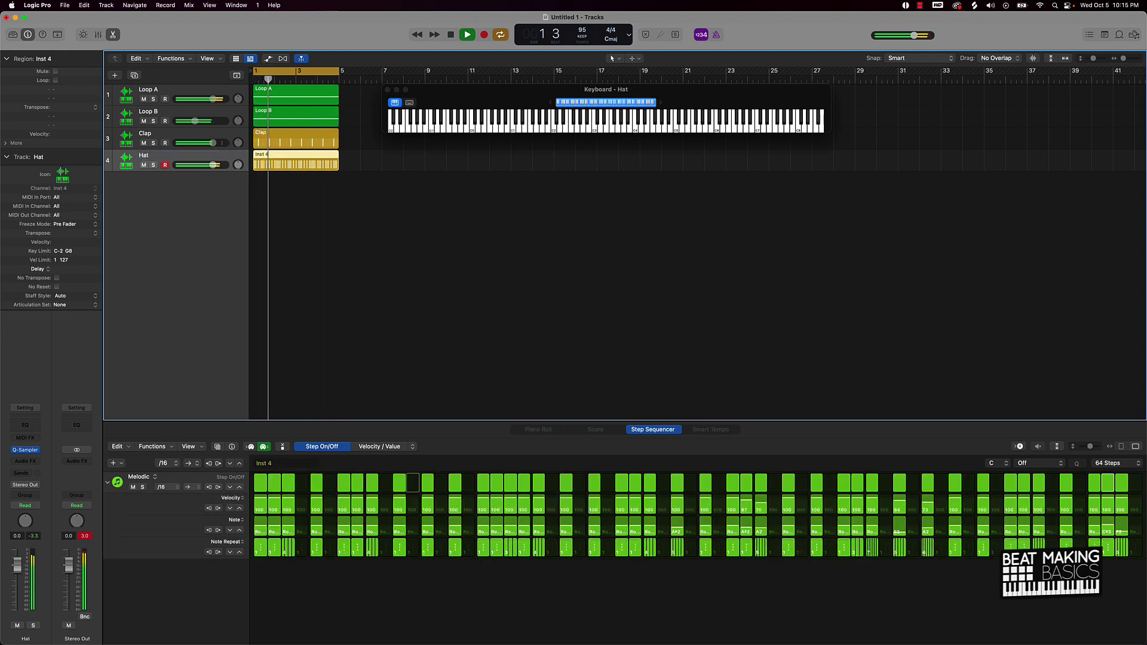
key("space")
key("super+a")
key("p")
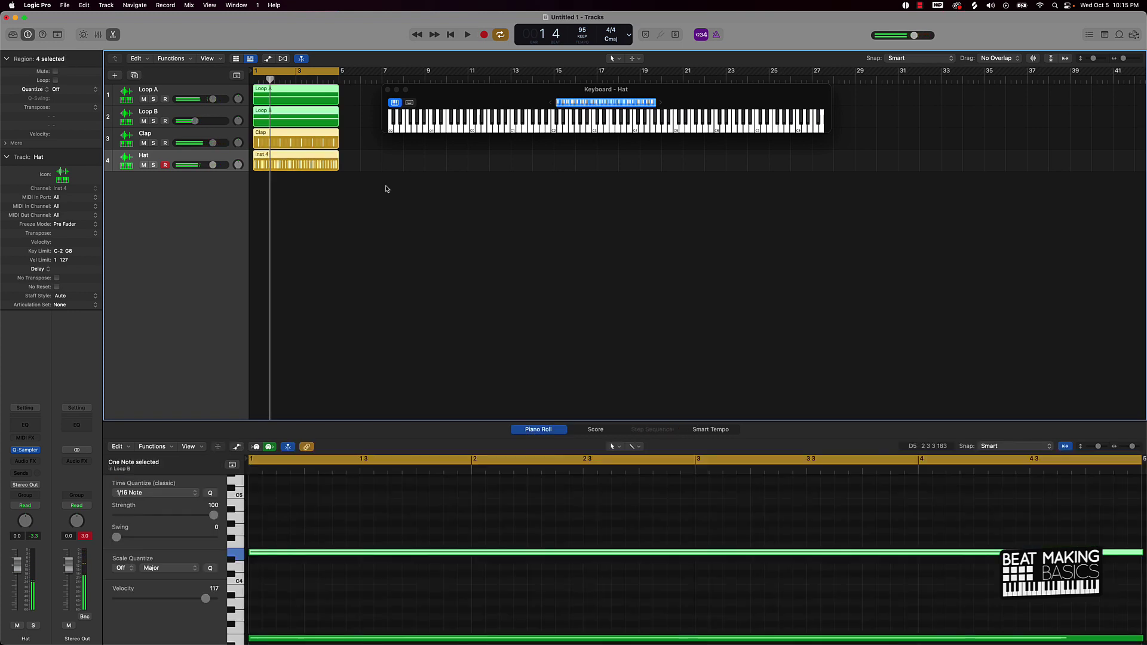
Step: Create a Quick Sampler software instrument track, load its Snare setting, and name the track Snare
left_click(115, 76)
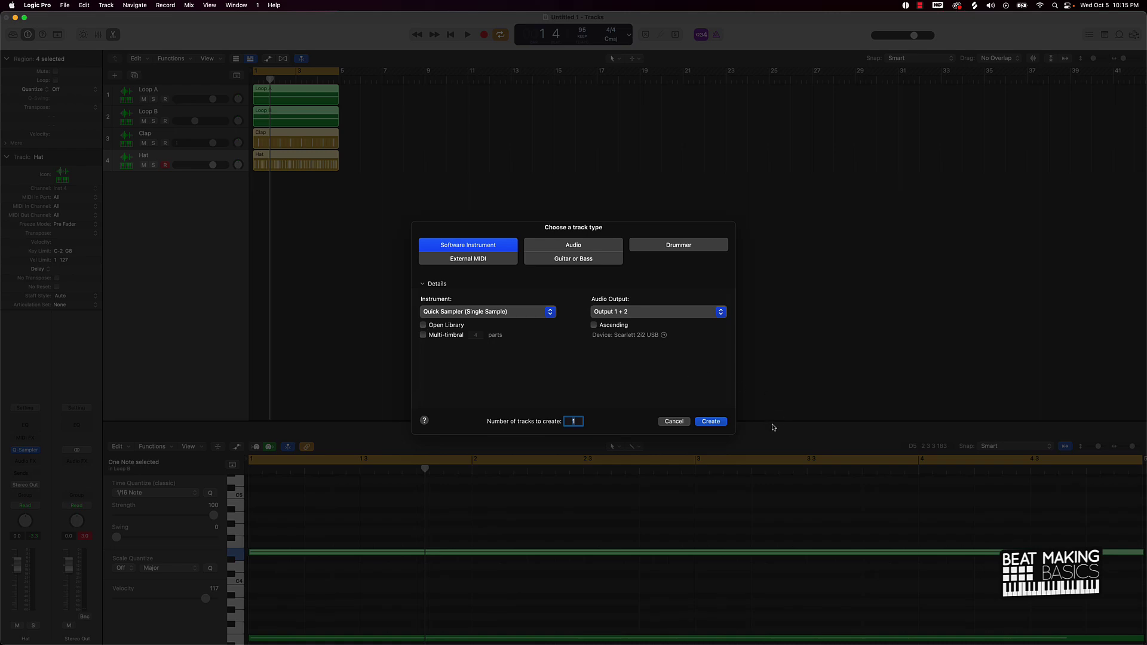
left_click(711, 421)
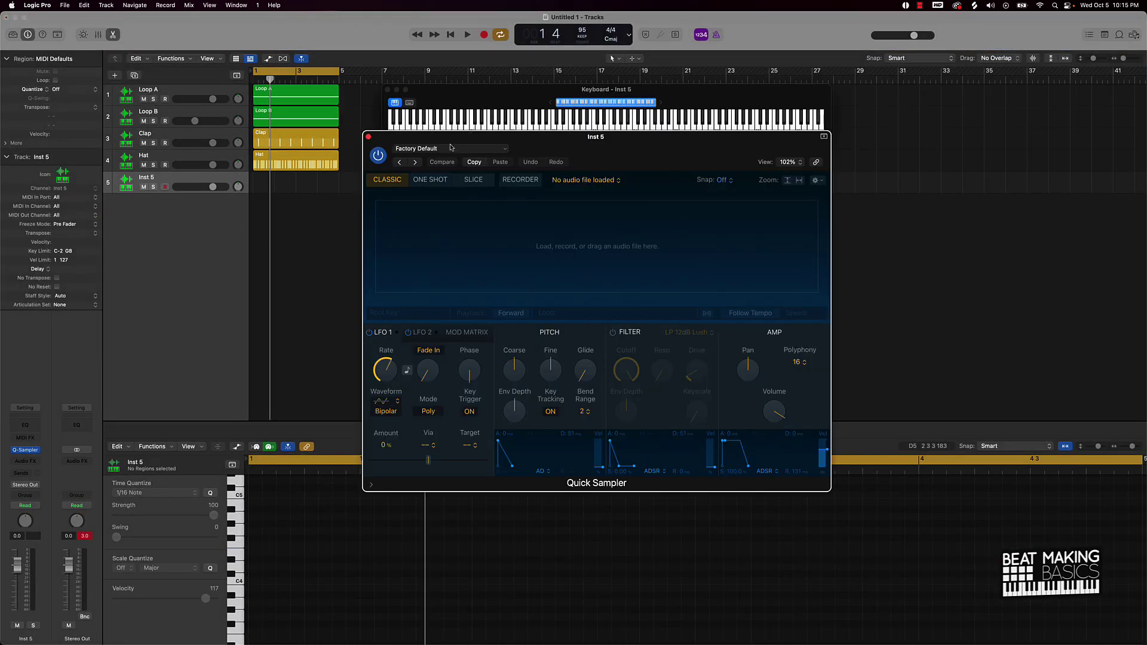
left_click(442, 148)
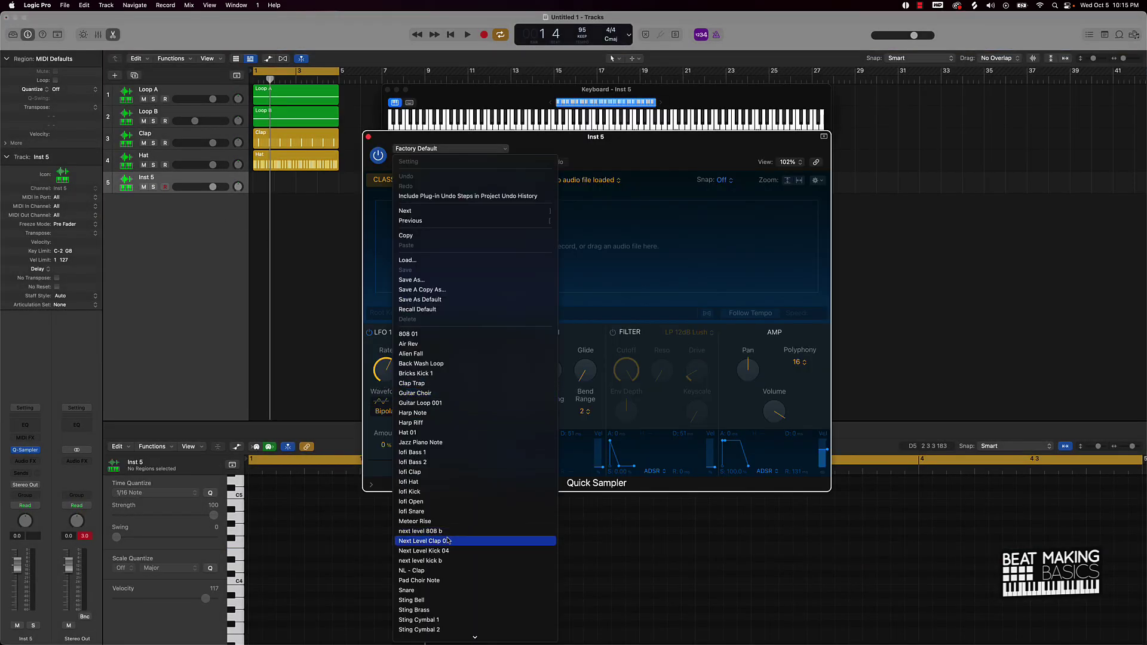
left_click(418, 590)
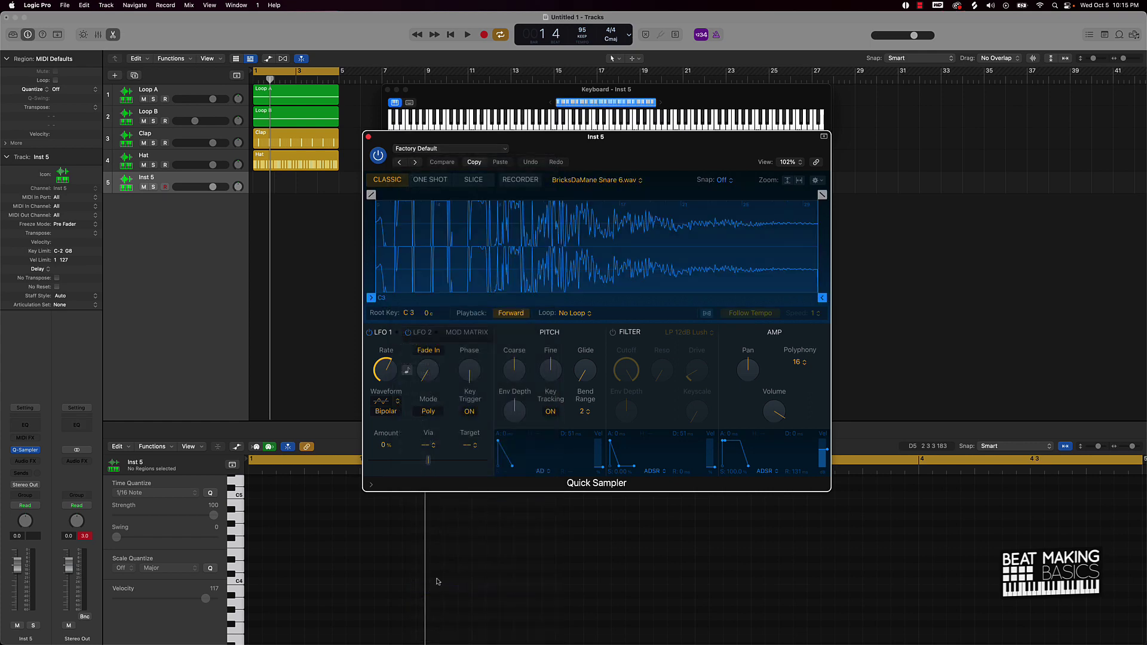
left_click(369, 138)
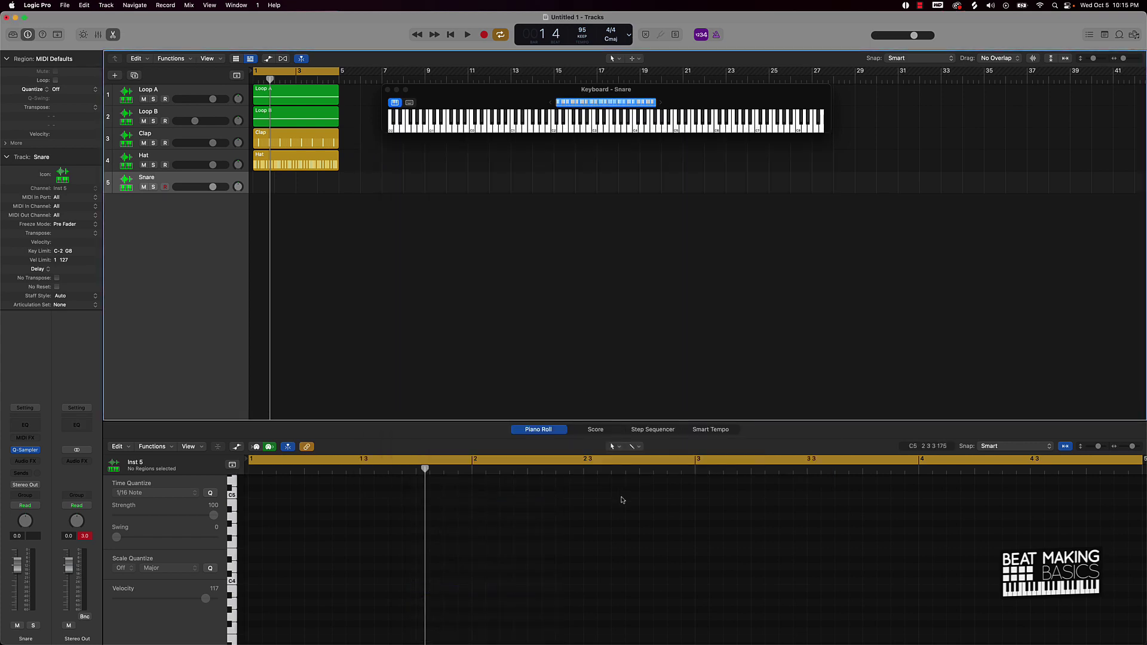
Step: Create a pattern region on the Snare track across bars 1 to 4 and set the pattern length to 32 steps
left_click(654, 430)
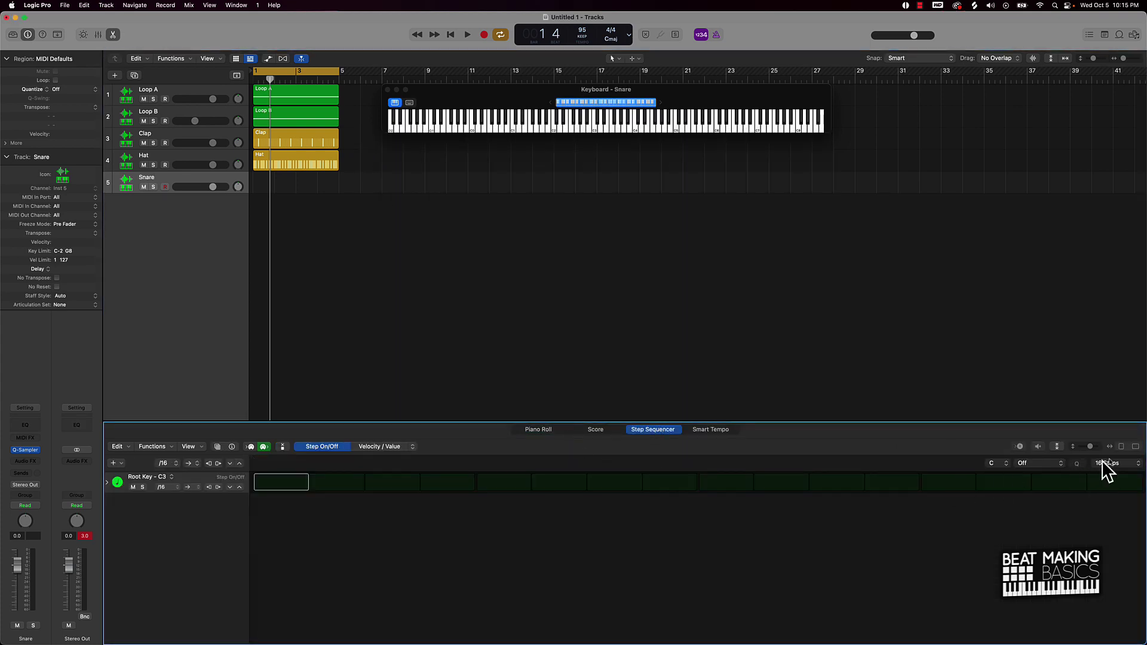
key("space")
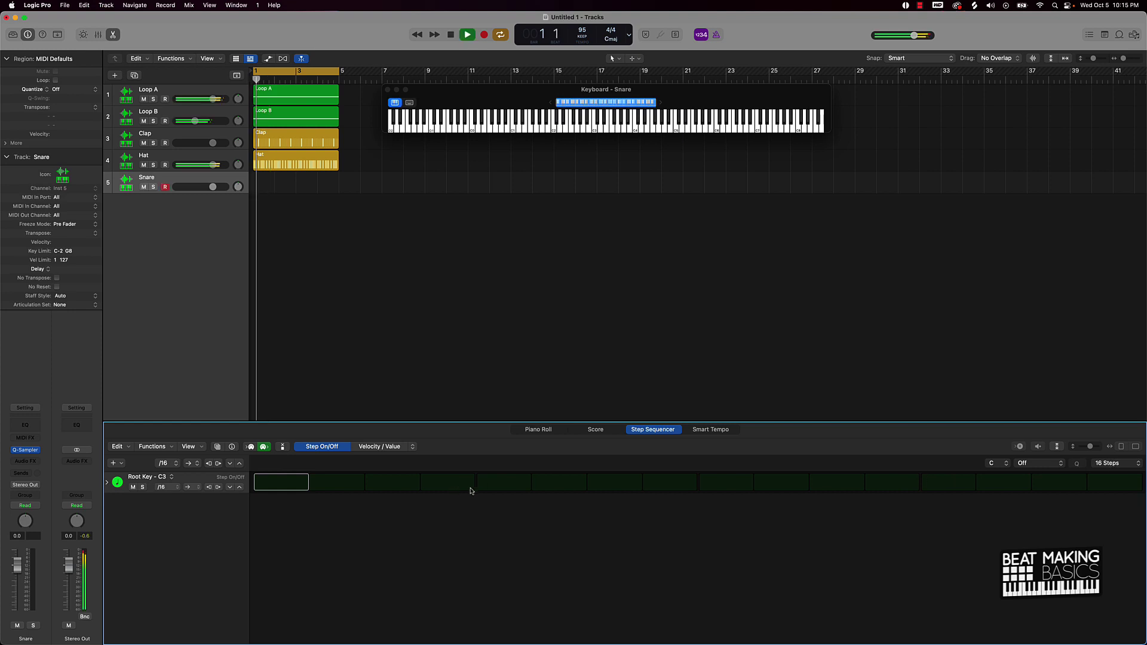
left_click(297, 183)
right_click(298, 183)
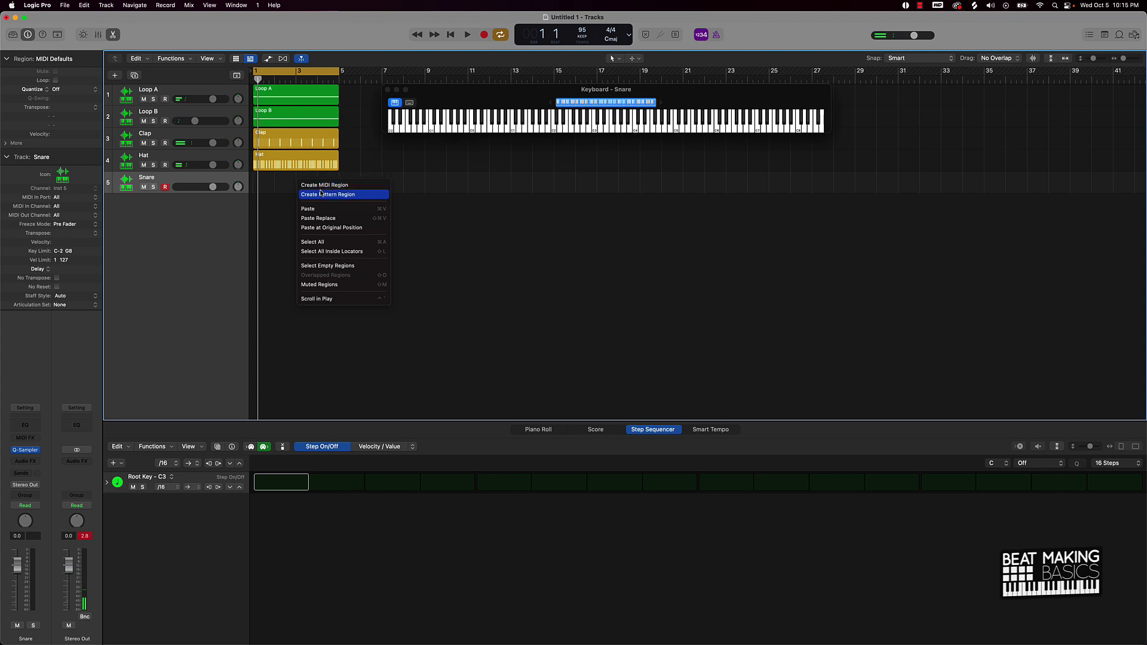
left_click(320, 194)
left_click_drag(314, 181, 273, 181)
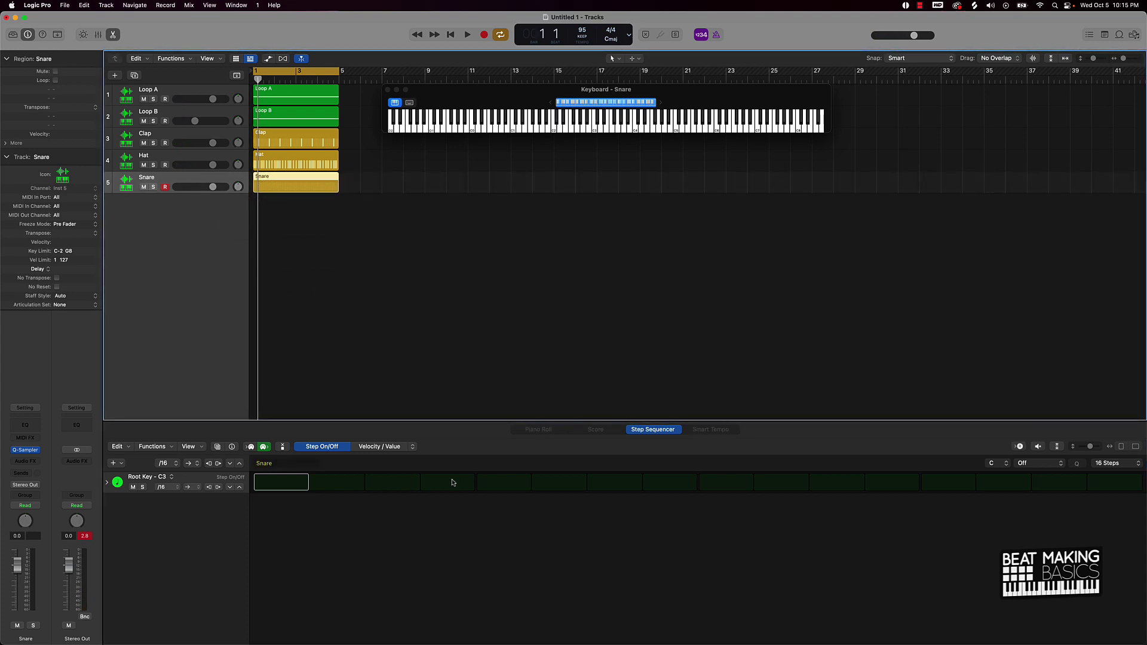
left_click(1126, 462)
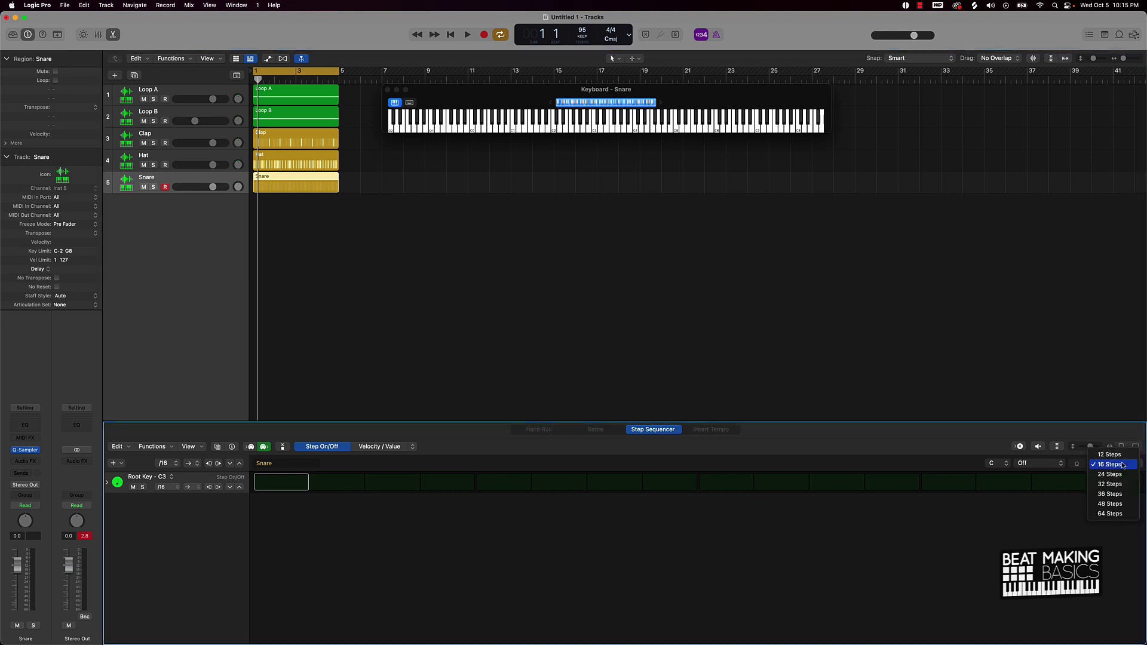
left_click(1112, 485)
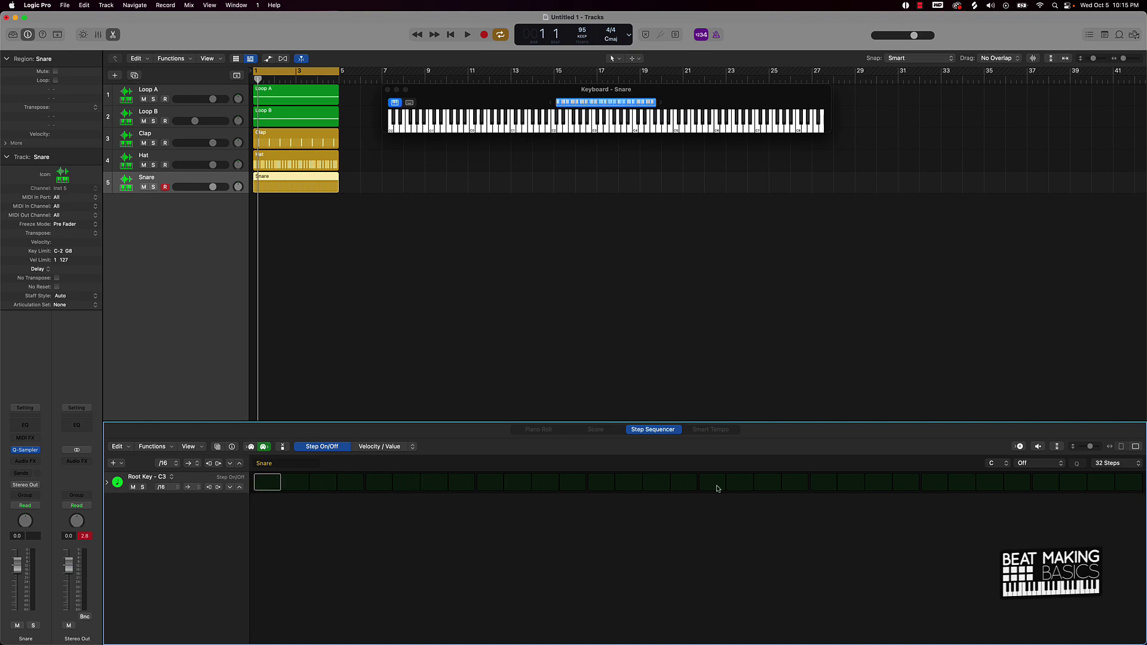
Step: Activate steps 5, 8, 10 and 13 of the snare pattern while playing the beat
key("space")
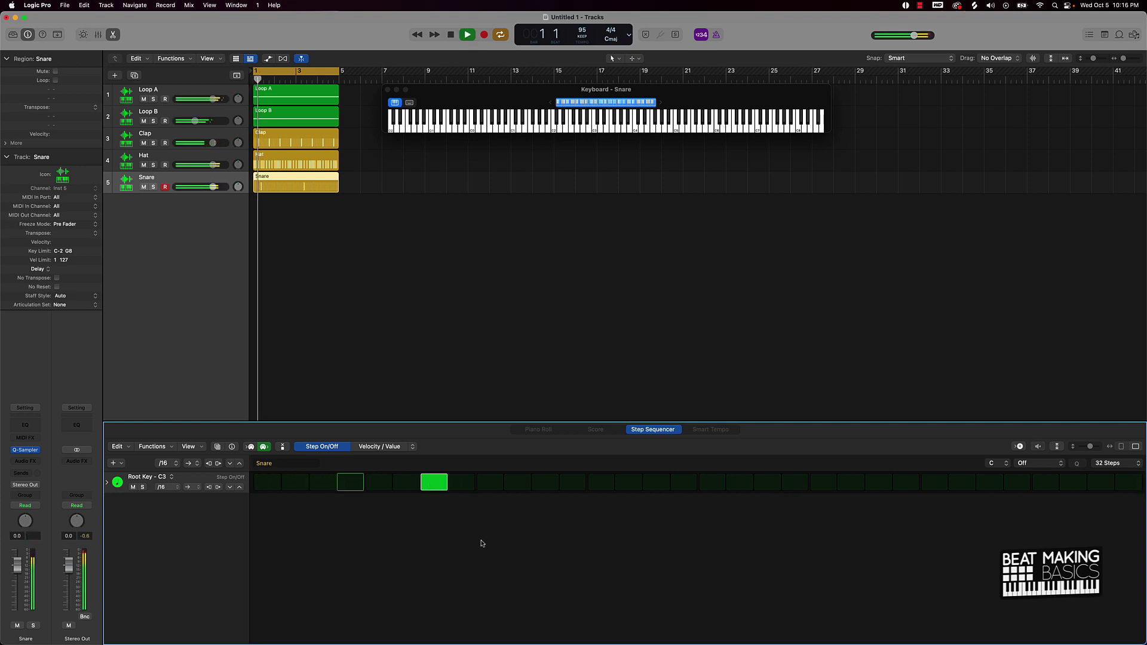
left_click(378, 482)
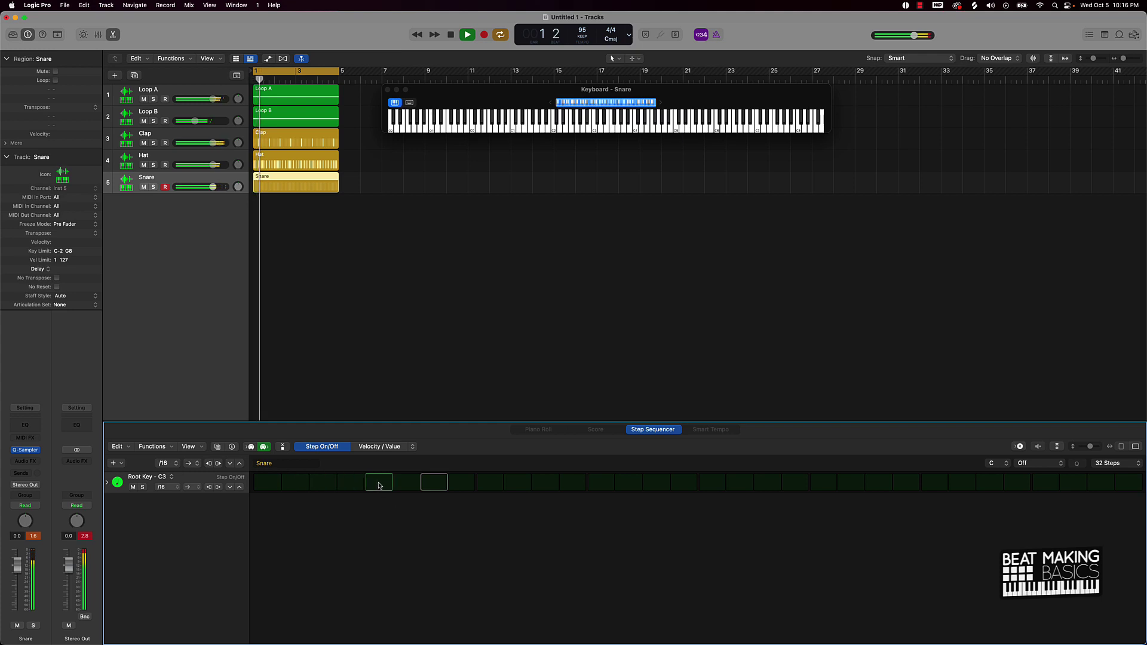
left_click(461, 481)
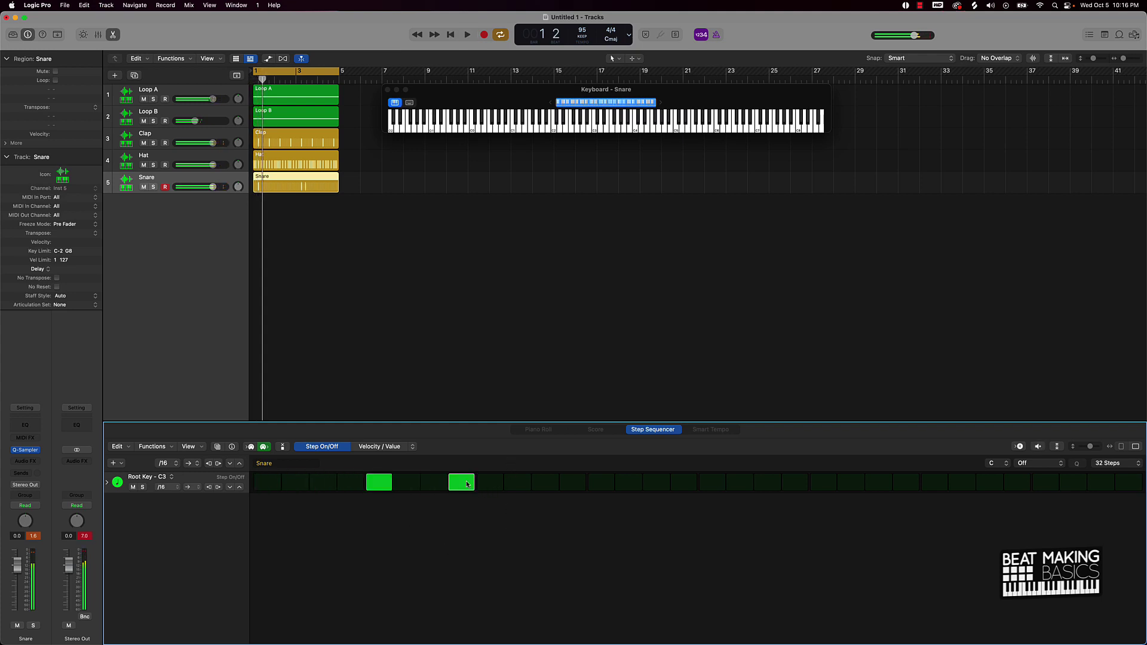
left_click(538, 485)
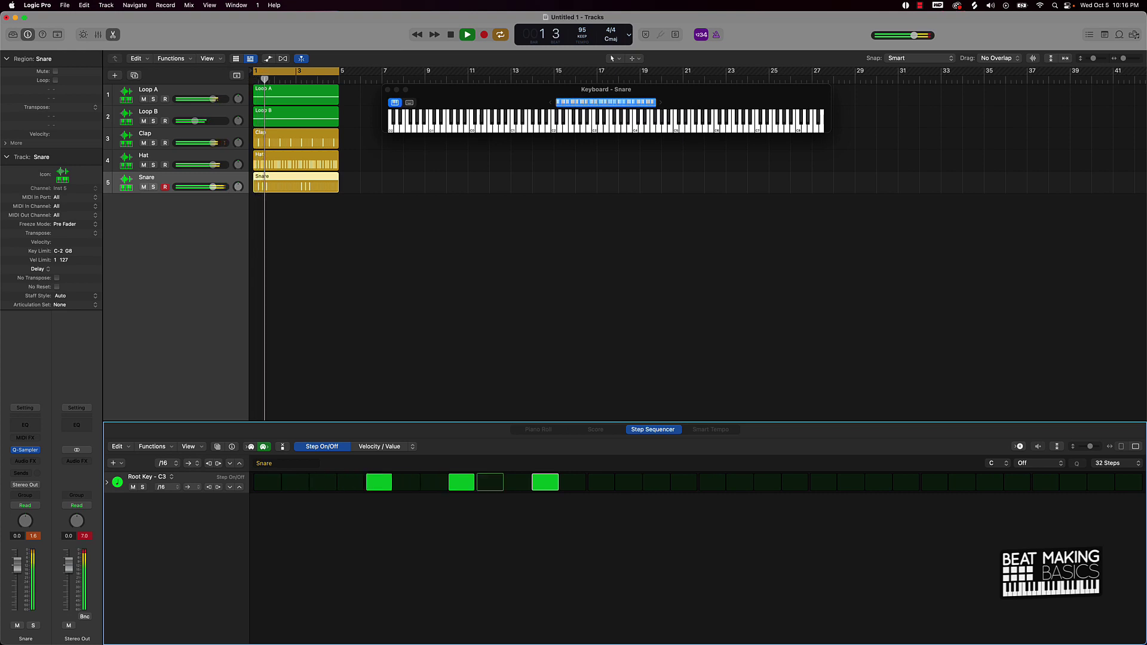
left_click(538, 484)
left_click(517, 481)
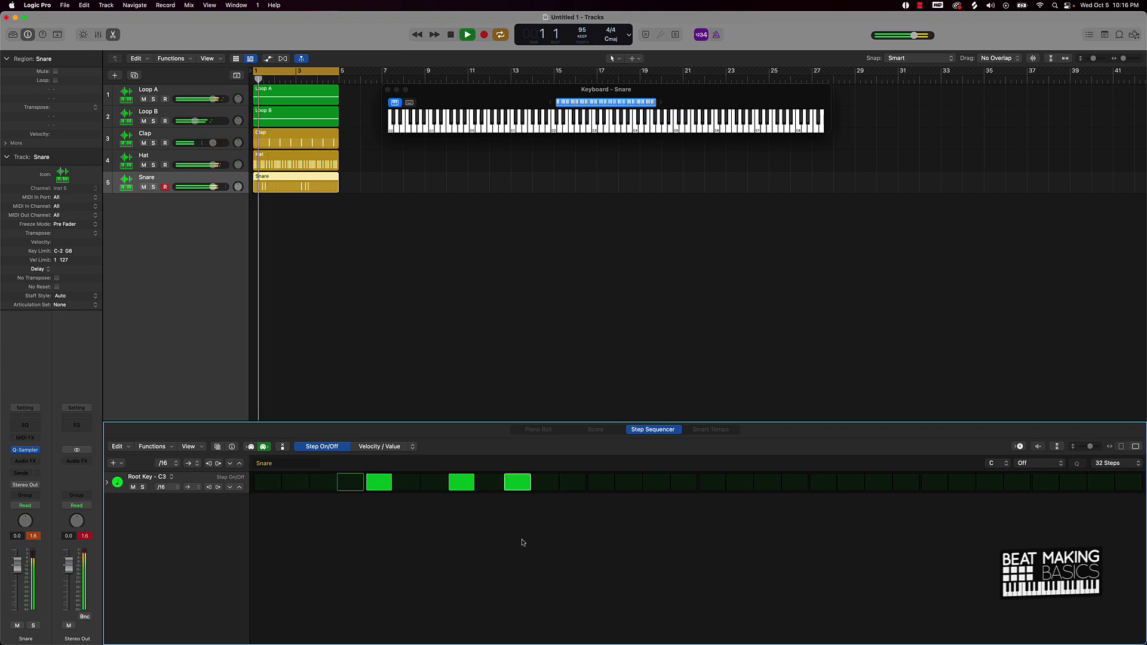
left_click(595, 485)
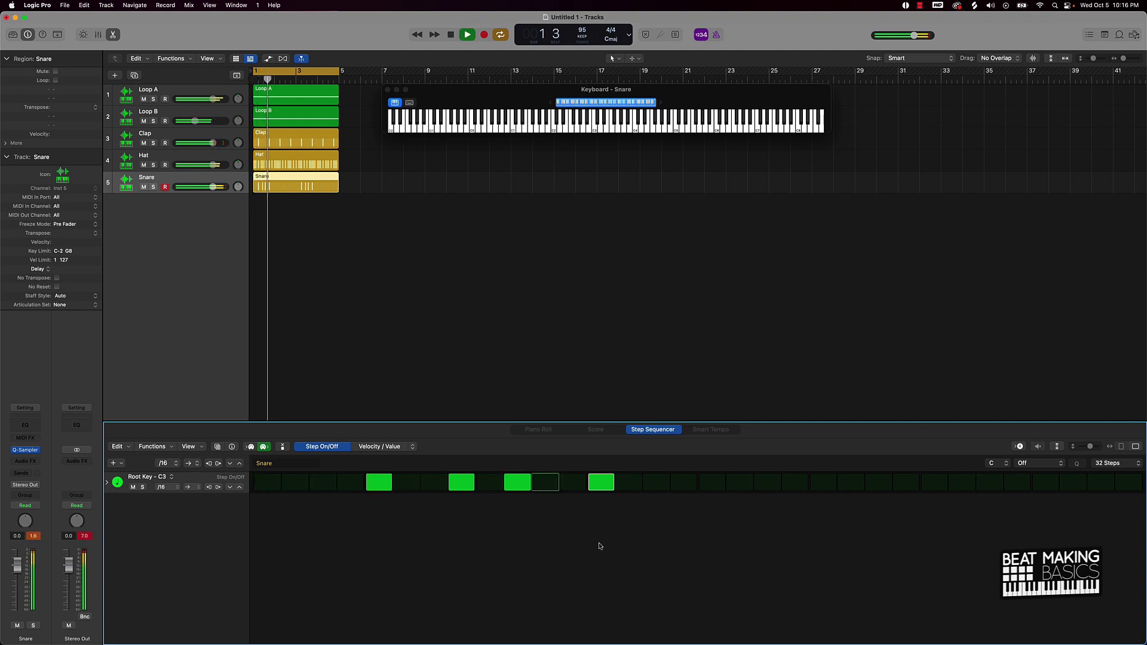
key("space")
Step: Activate steps 21, 24, 26, 29 and 32 of the snare pattern and play it back
left_click(822, 484)
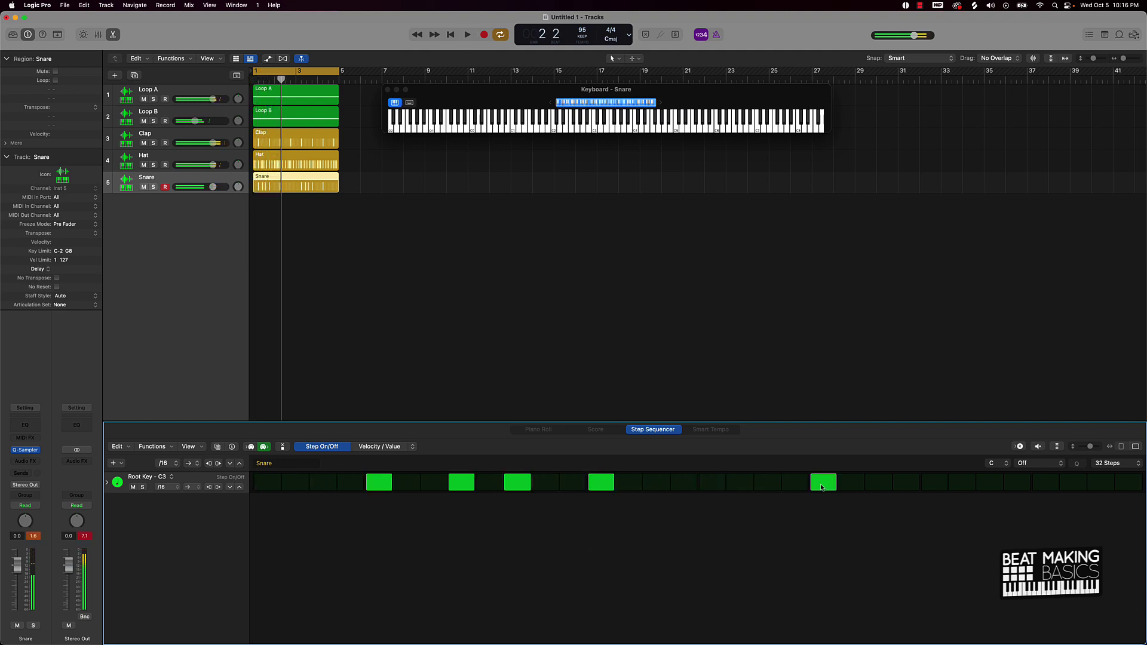
left_click(903, 485)
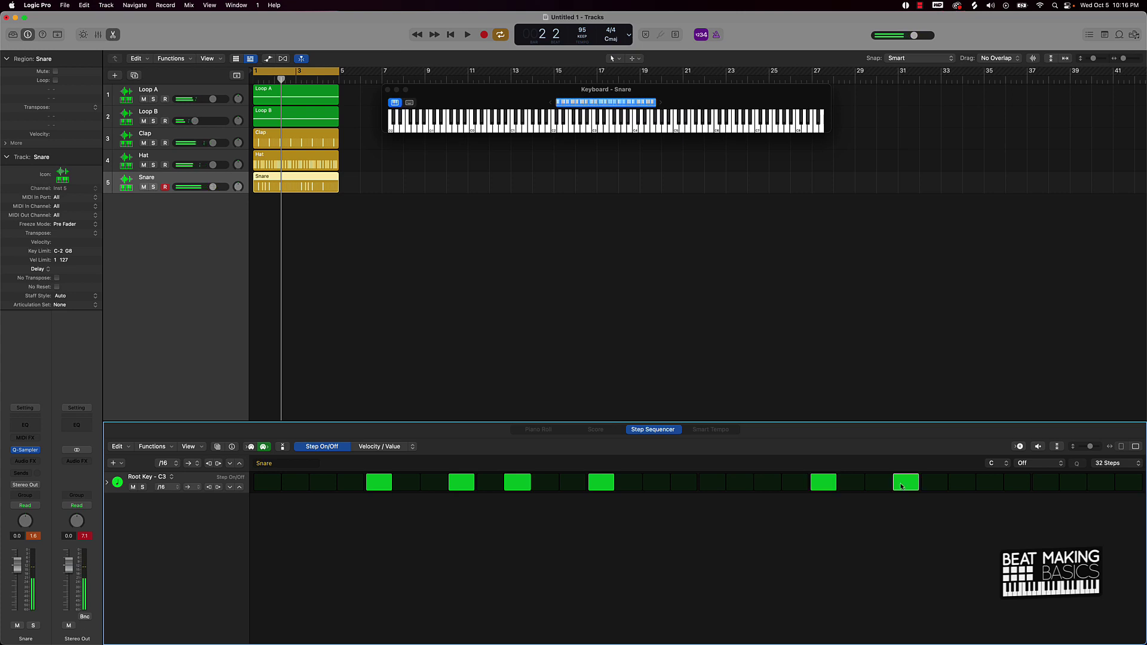
left_click(967, 485)
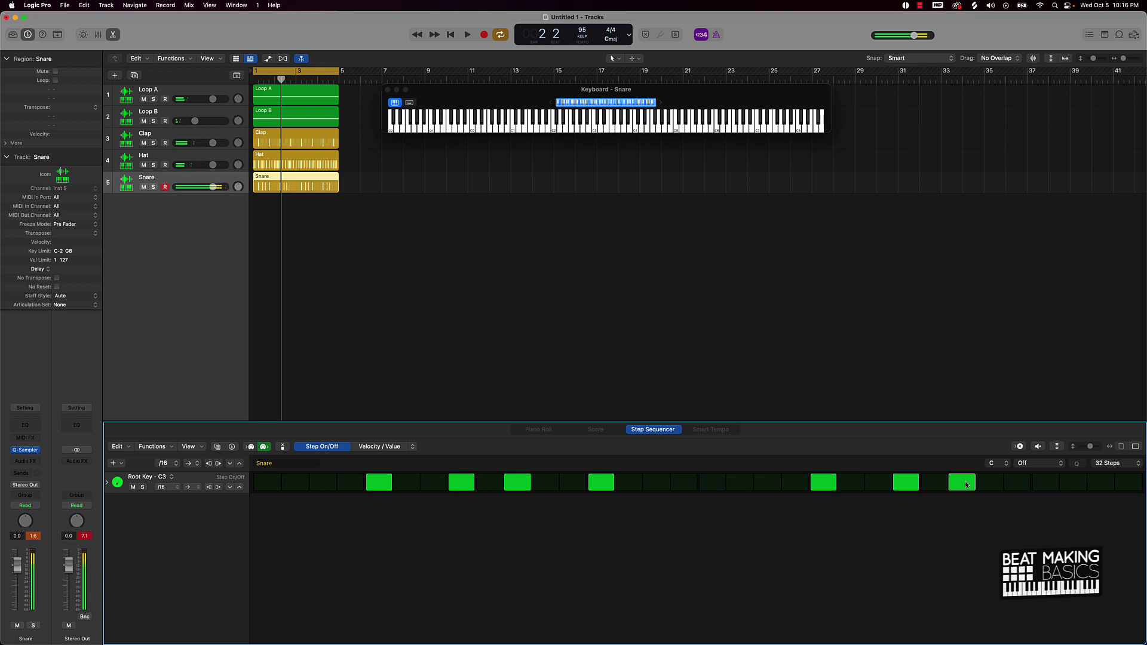
left_click(1043, 487)
left_click(1100, 484)
key("space")
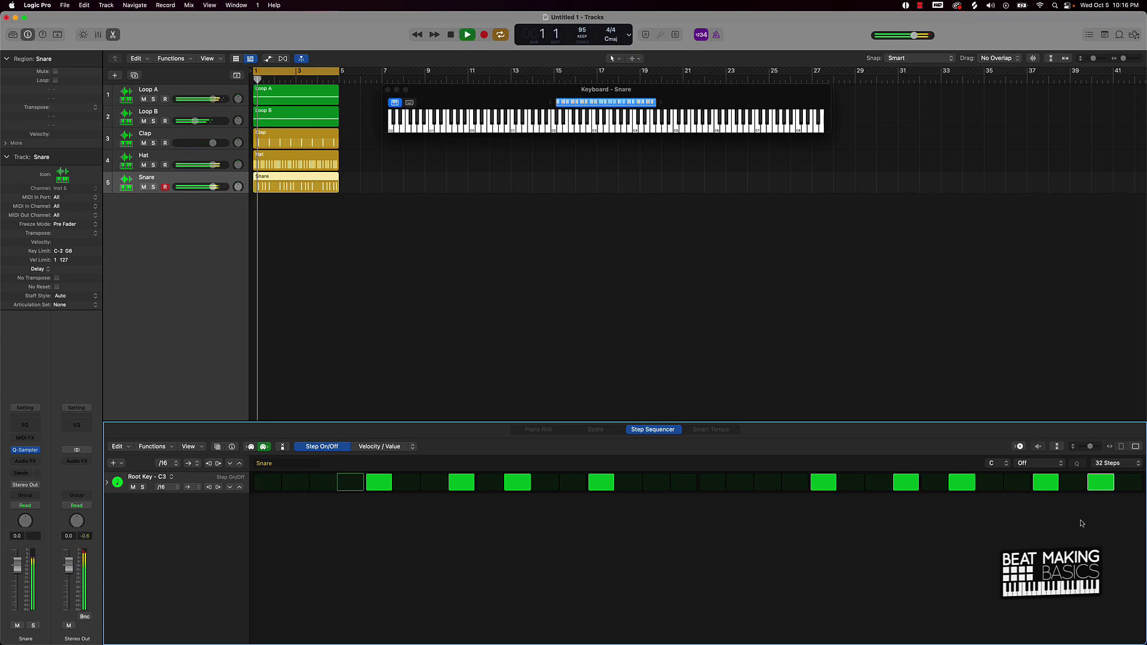
left_click(1109, 481)
left_click(1126, 482)
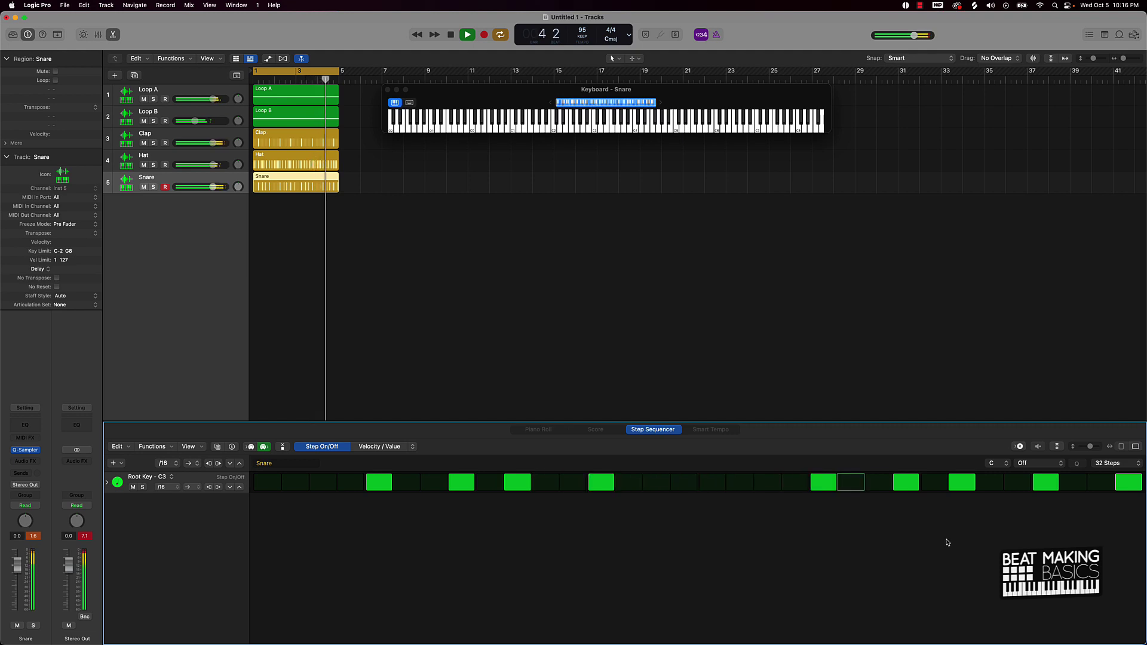
key("space")
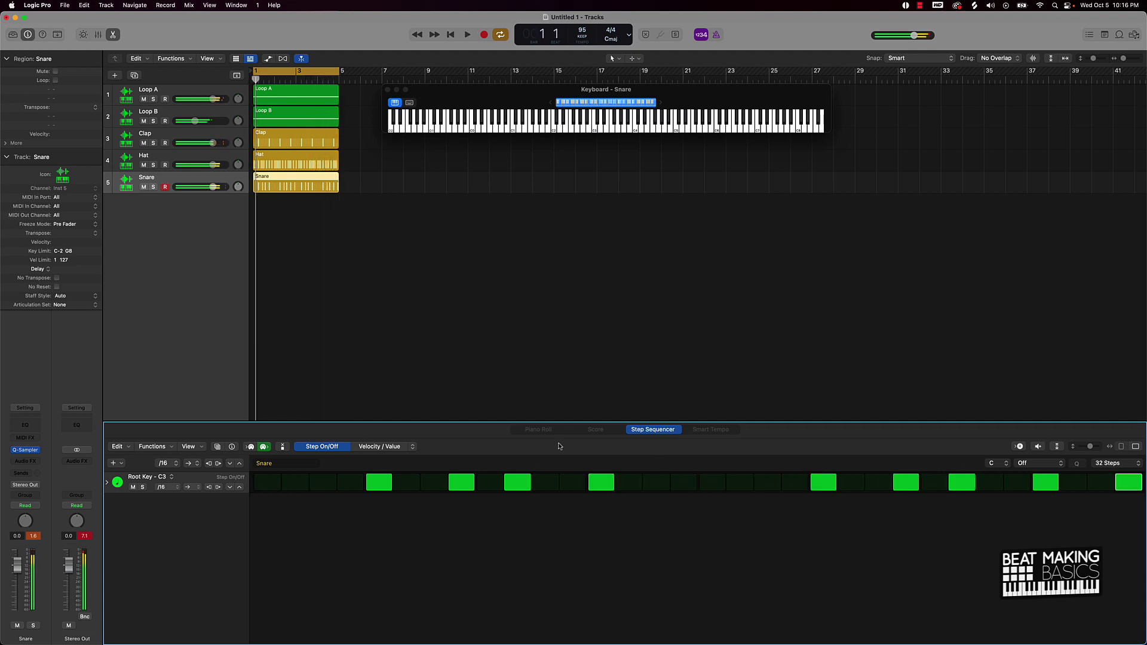
Step: Expand the snare row's subrows and switch Gate to Note and Tie to Note Repeat
left_click(107, 482)
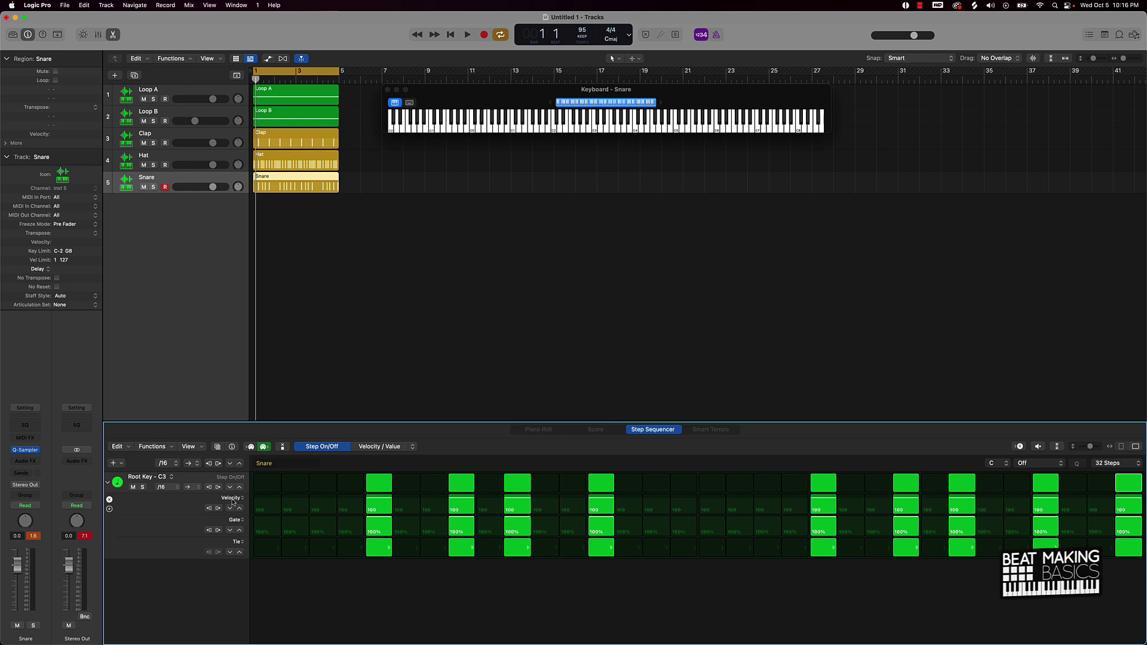
left_click(235, 520)
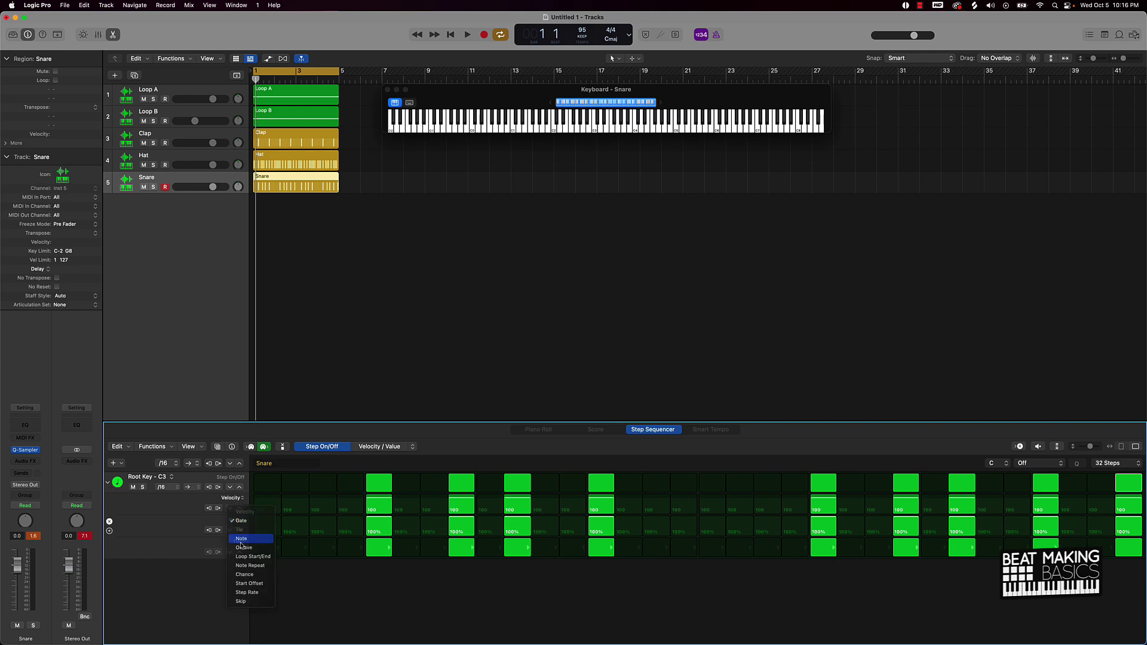
left_click(239, 542)
left_click(238, 542)
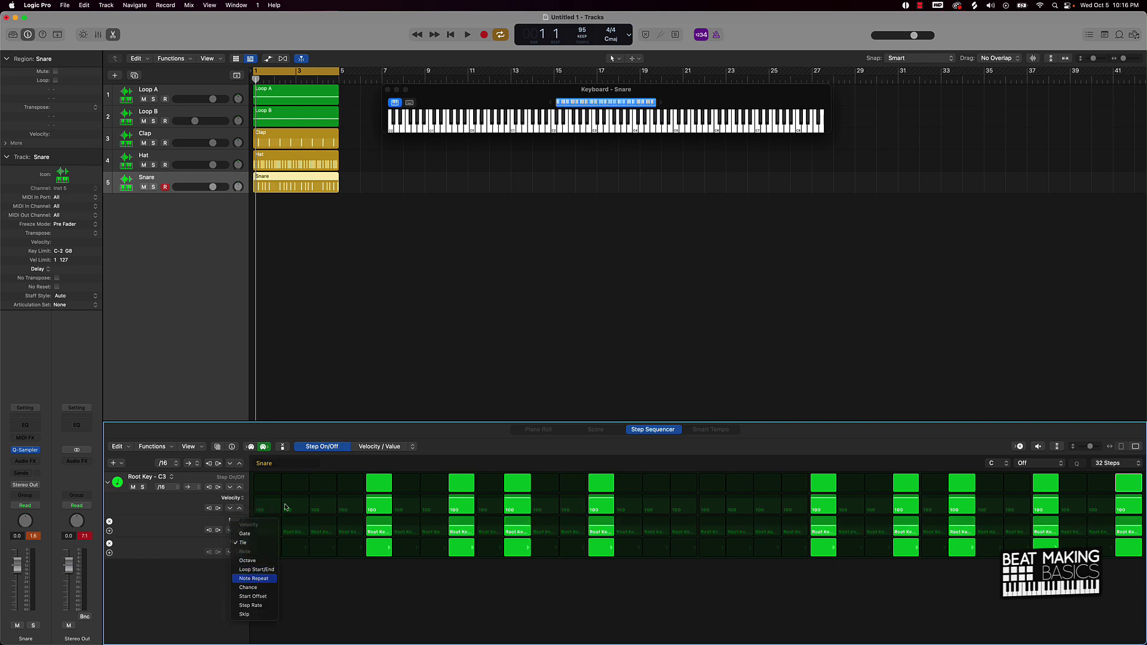
left_click(254, 580)
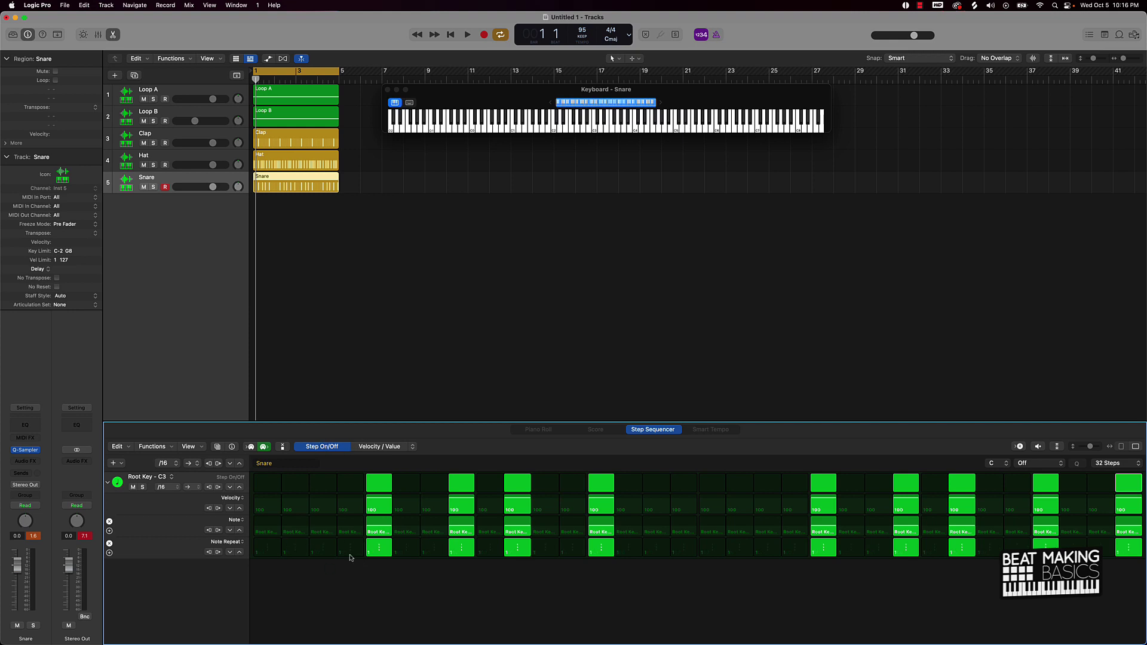
Step: Activate snare step 16, raise its Note Repeat, lower its Note and Velocity values, and play the beat
key("space")
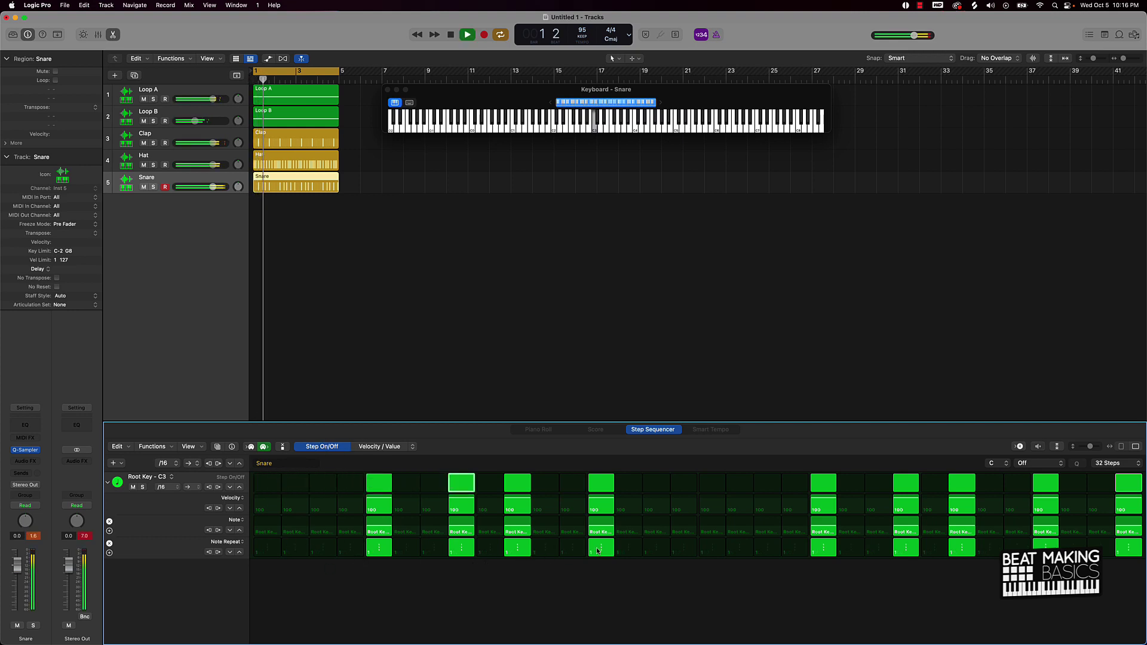
key("space")
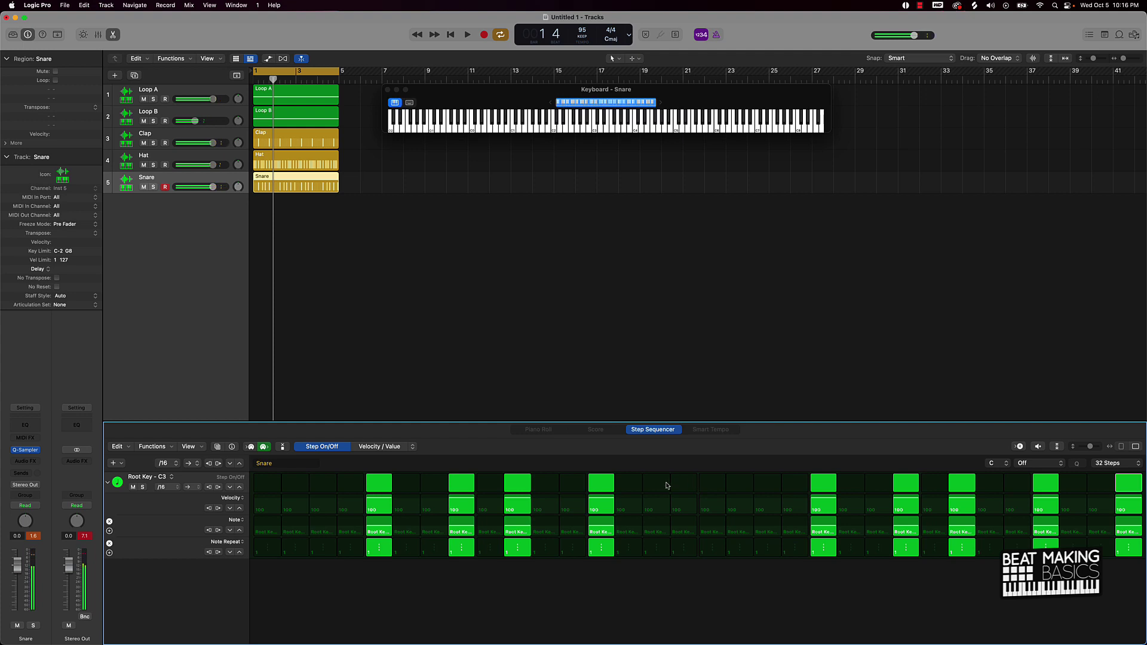
left_click(683, 484)
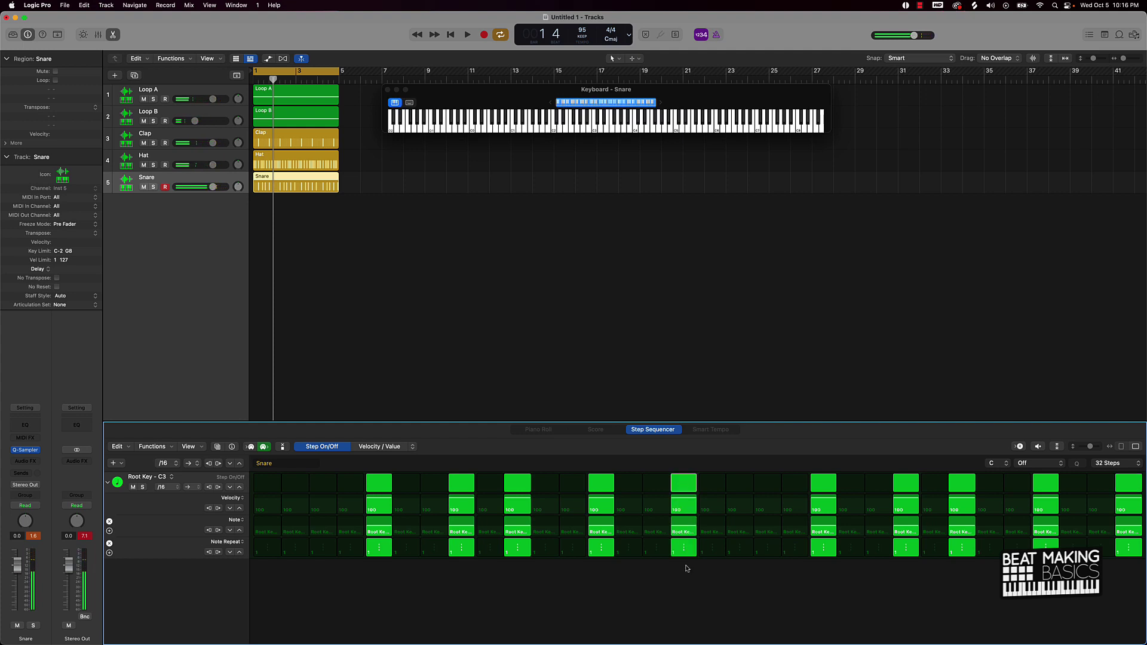
left_click_drag(684, 556, 685, 533)
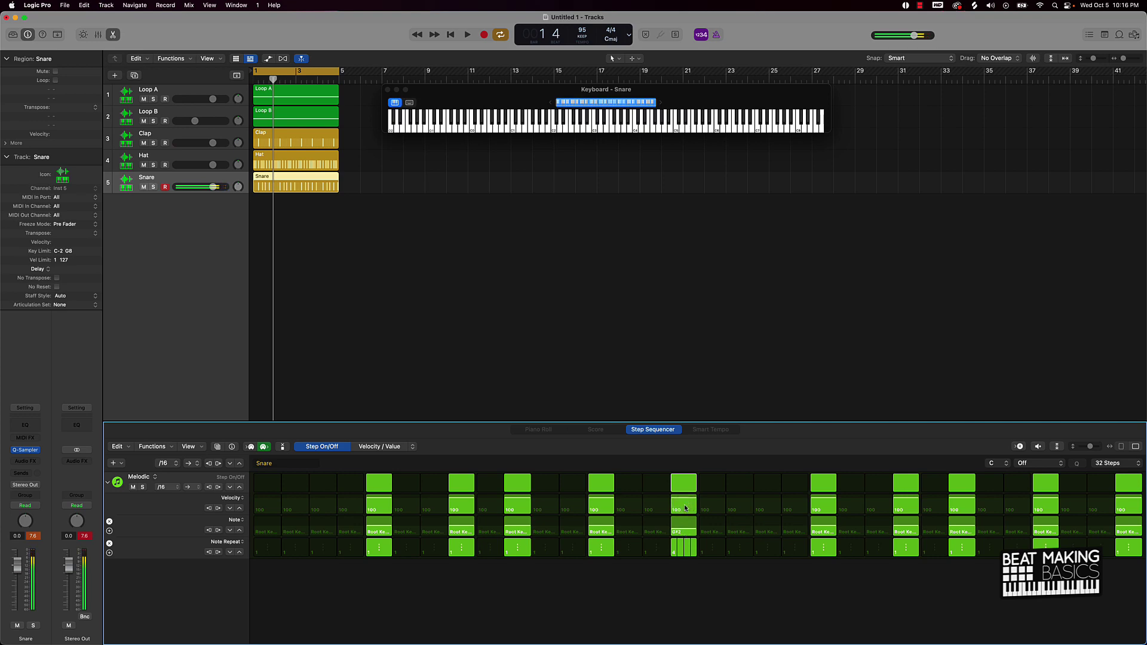
key("space")
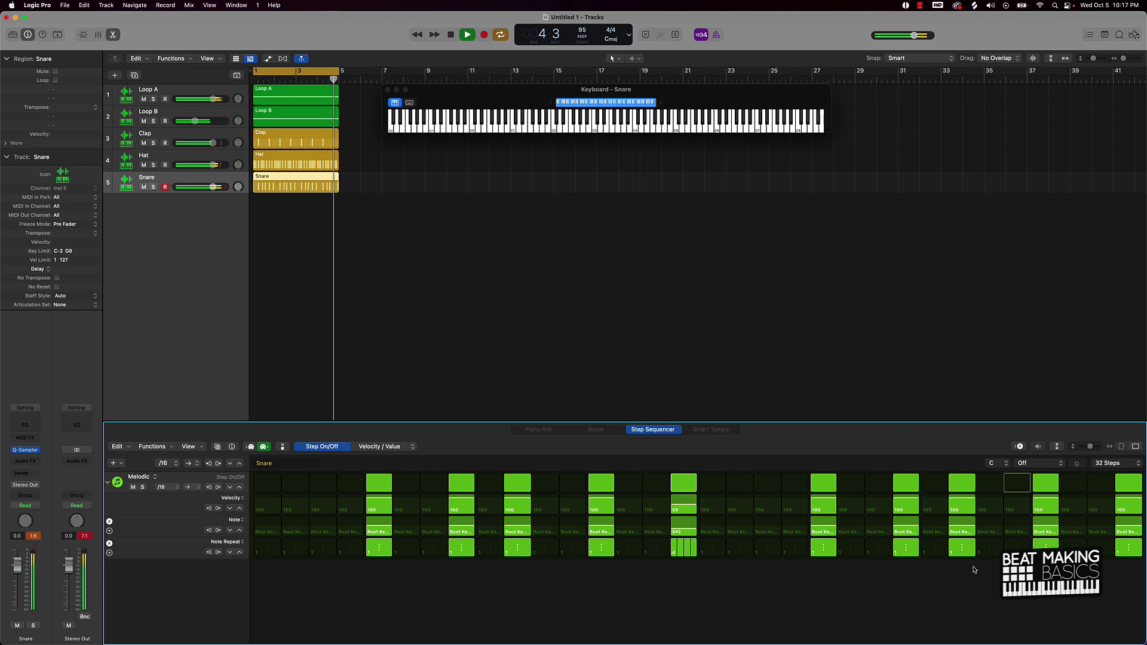
key("space")
left_click(615, 341)
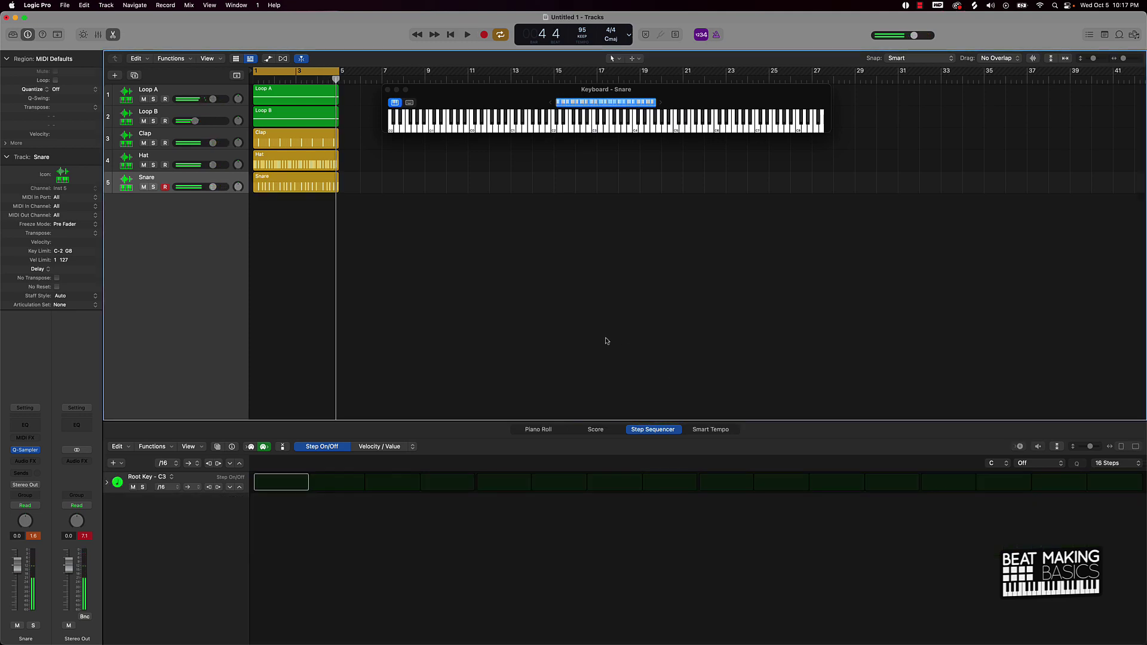
Step: Create one new software instrument track with Quick Sampler (Single Sample) as its instrument
left_click(114, 76)
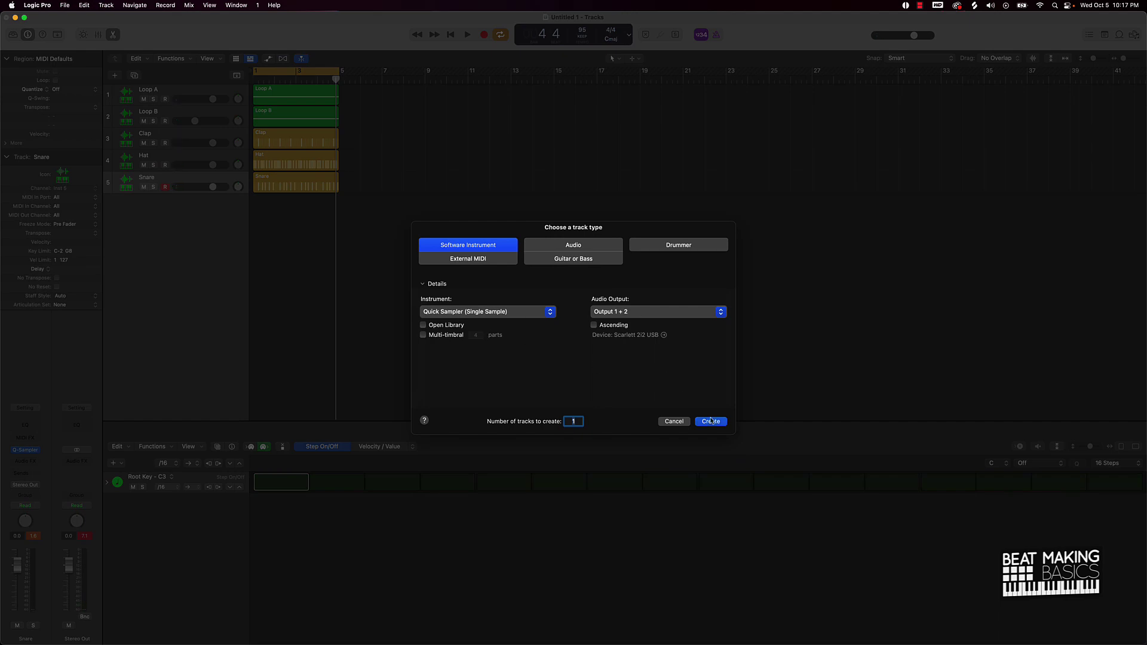
left_click(710, 421)
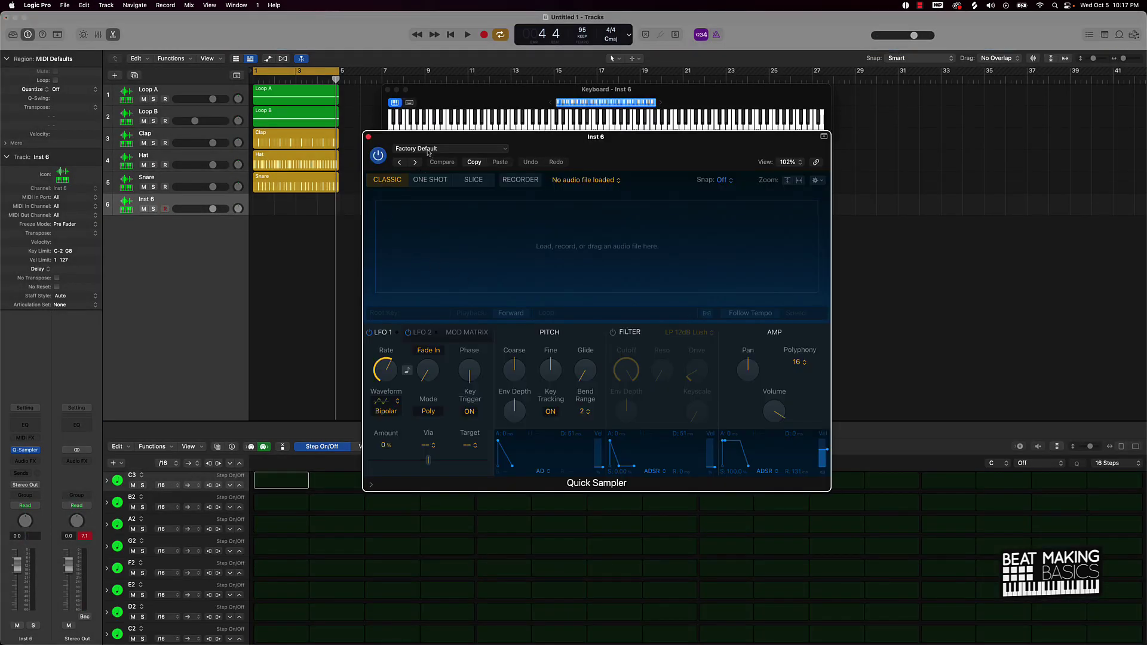
left_click(428, 150)
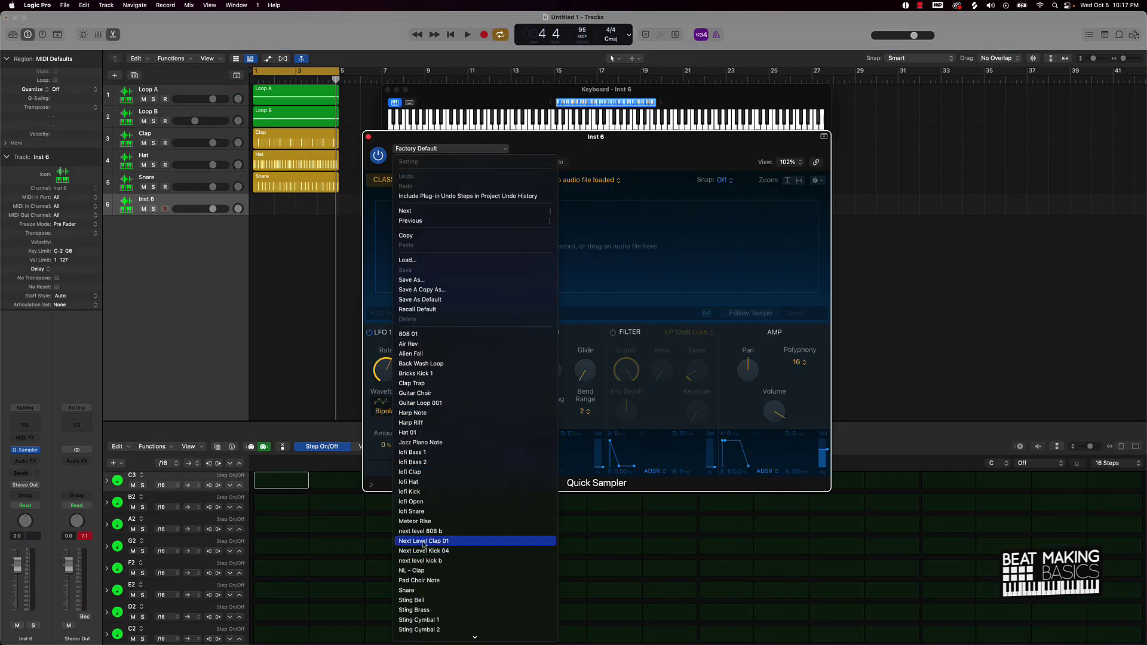
scroll(424, 544, "down", 4)
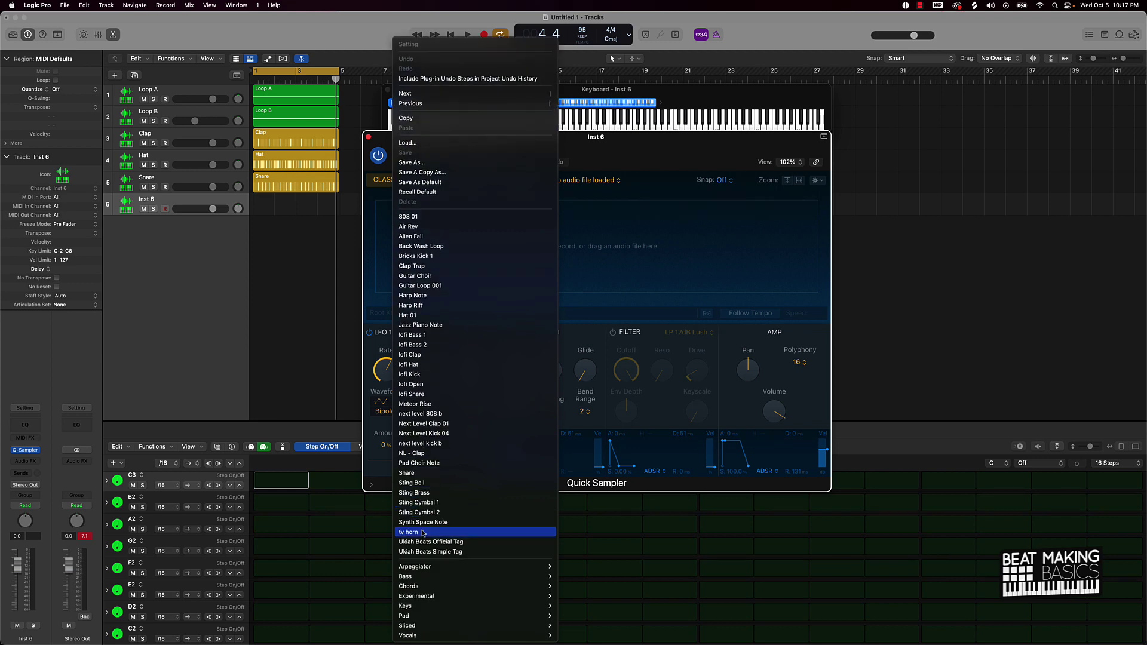
left_click(433, 409)
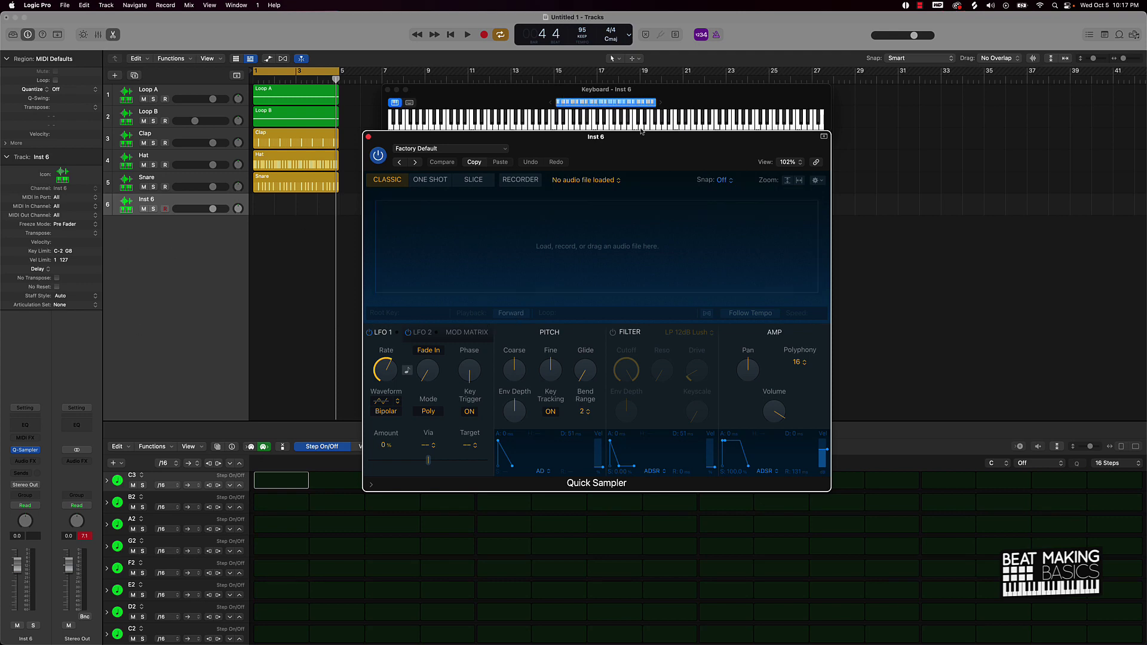
Step: Move the Quick Sampler window aside, switch to Splice and replace the hats filter on the trap results with kicks
left_click_drag(643, 149, 420, 241)
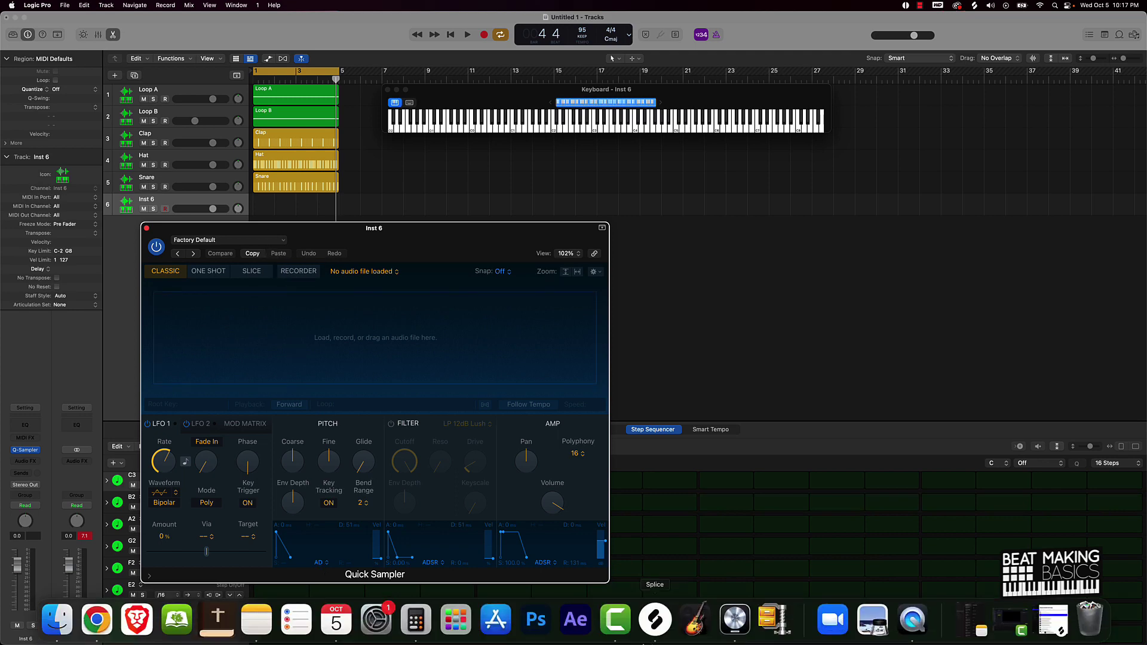
left_click(655, 621)
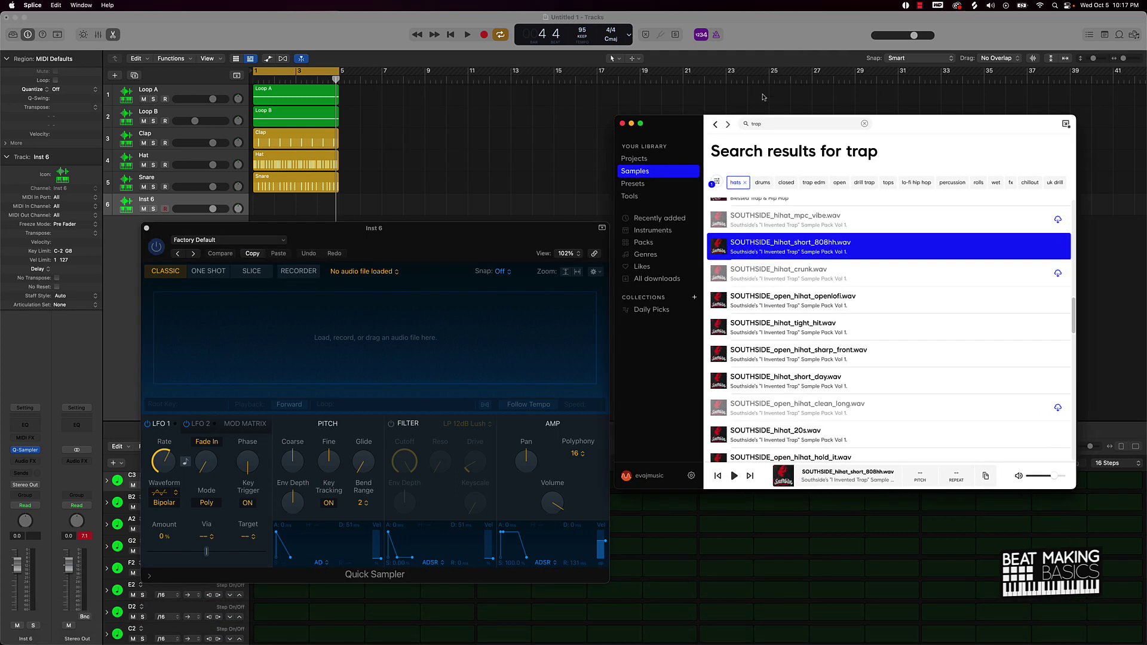
left_click(747, 182)
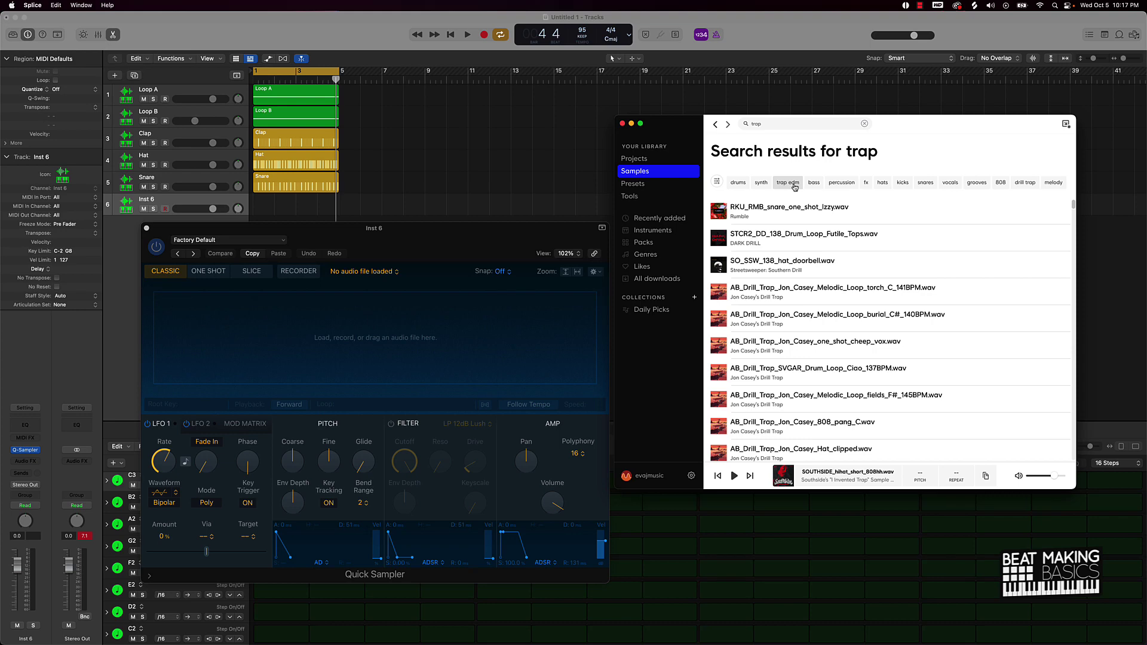
left_click(903, 183)
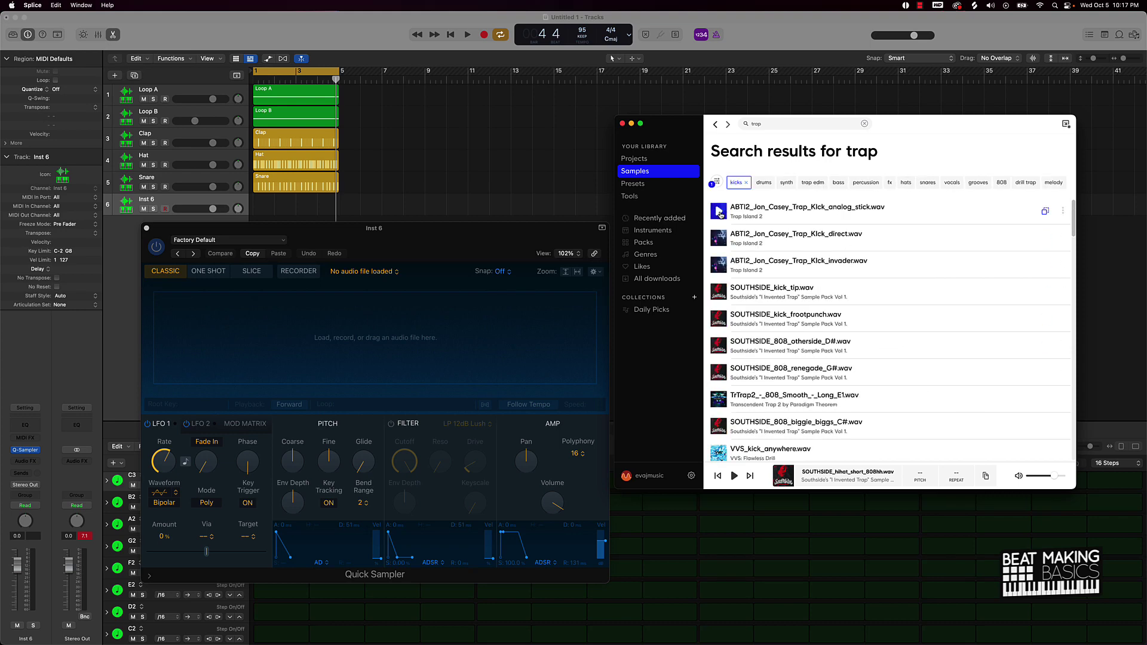
Step: Audition the kick and 808 samples in the trap results down to ABTI2_Jon_Casey_Trap_KIck_brim.wav
left_click(718, 238)
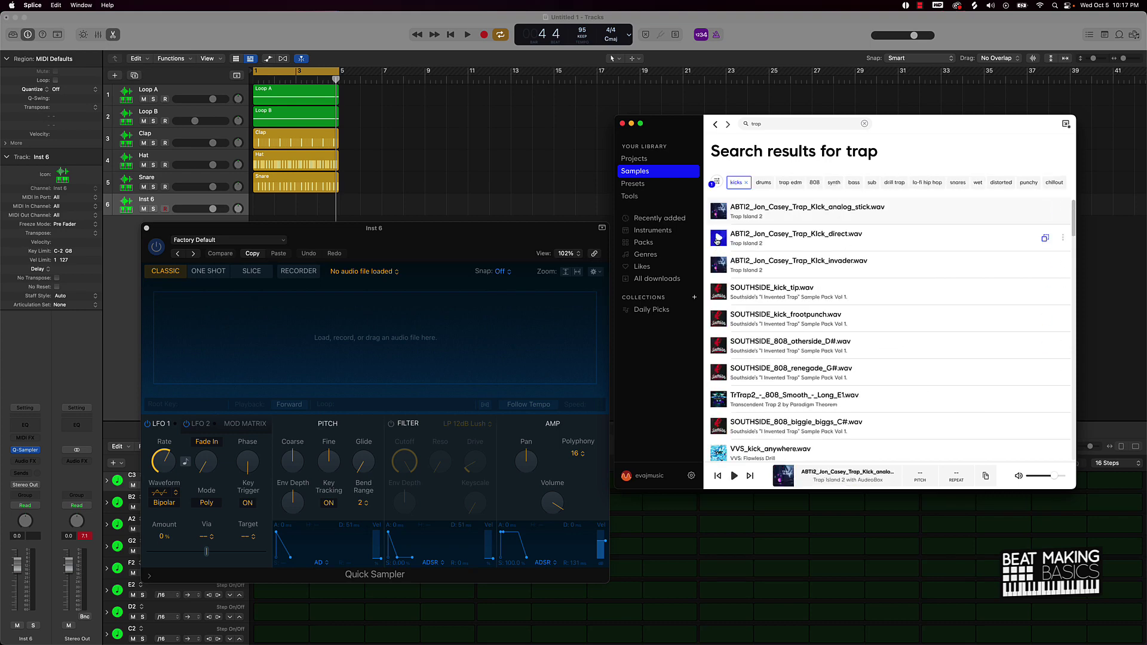
left_click(719, 292)
left_click(718, 318)
scroll(719, 345, "down", 3)
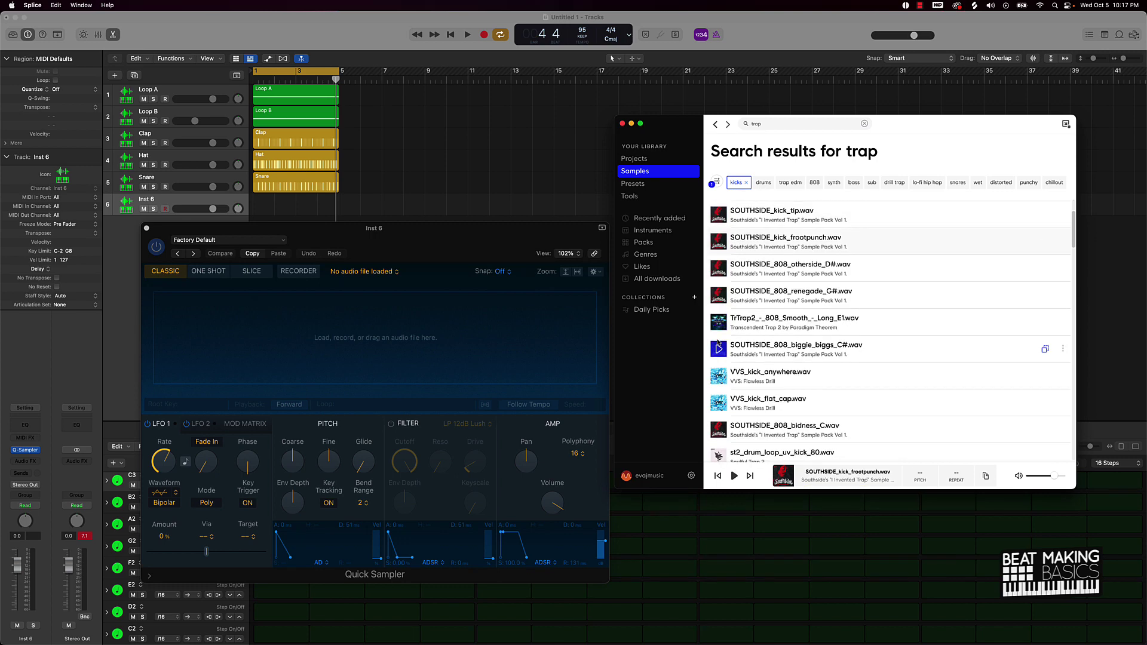
left_click(719, 322)
left_click(719, 376)
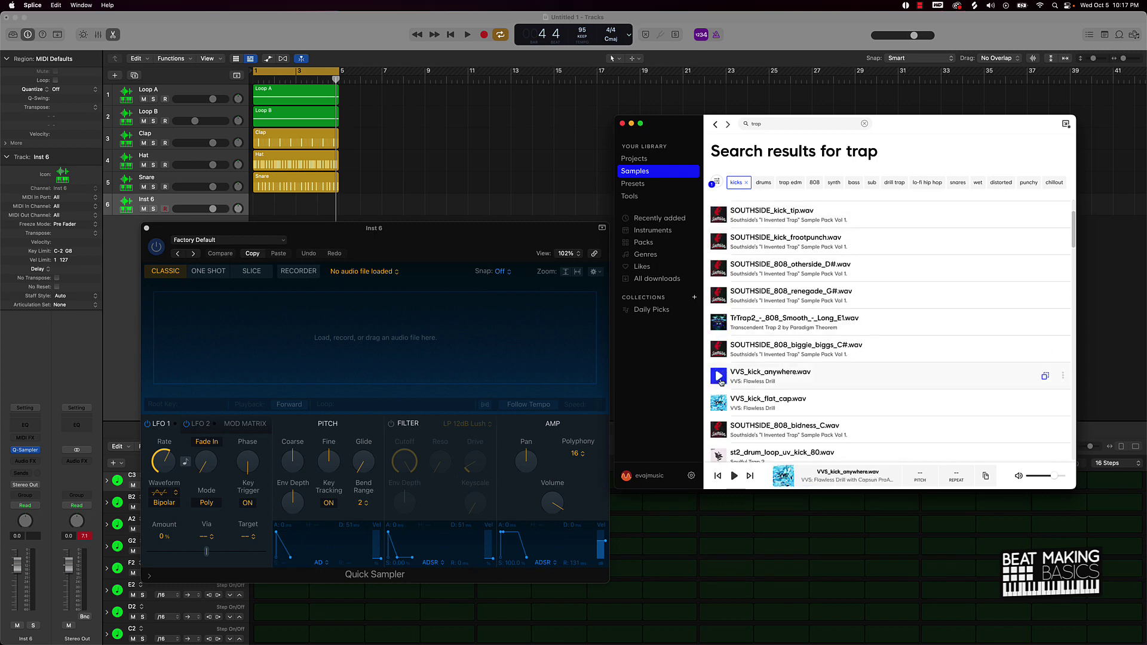
left_click(923, 6)
left_click(717, 351)
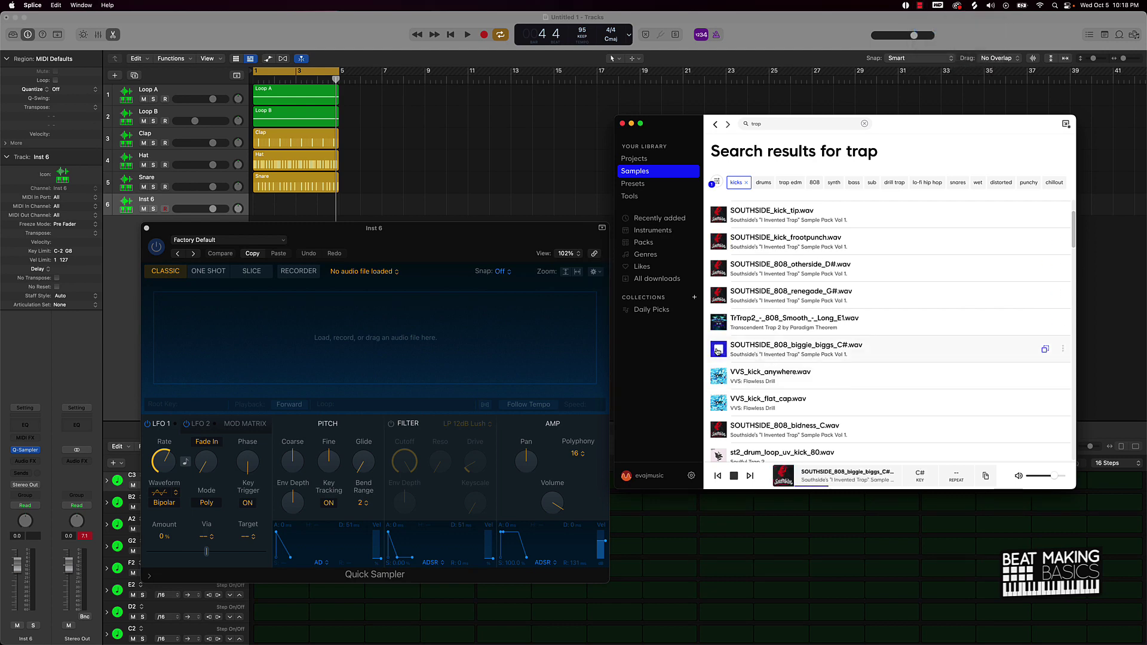
left_click(718, 375)
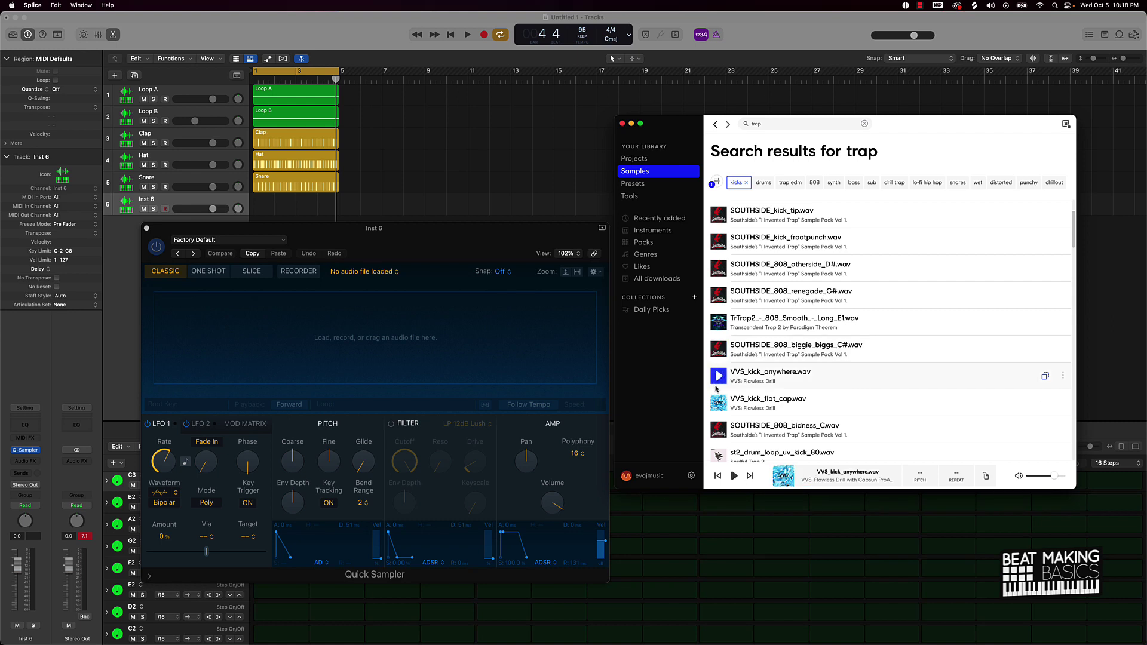
left_click(719, 398)
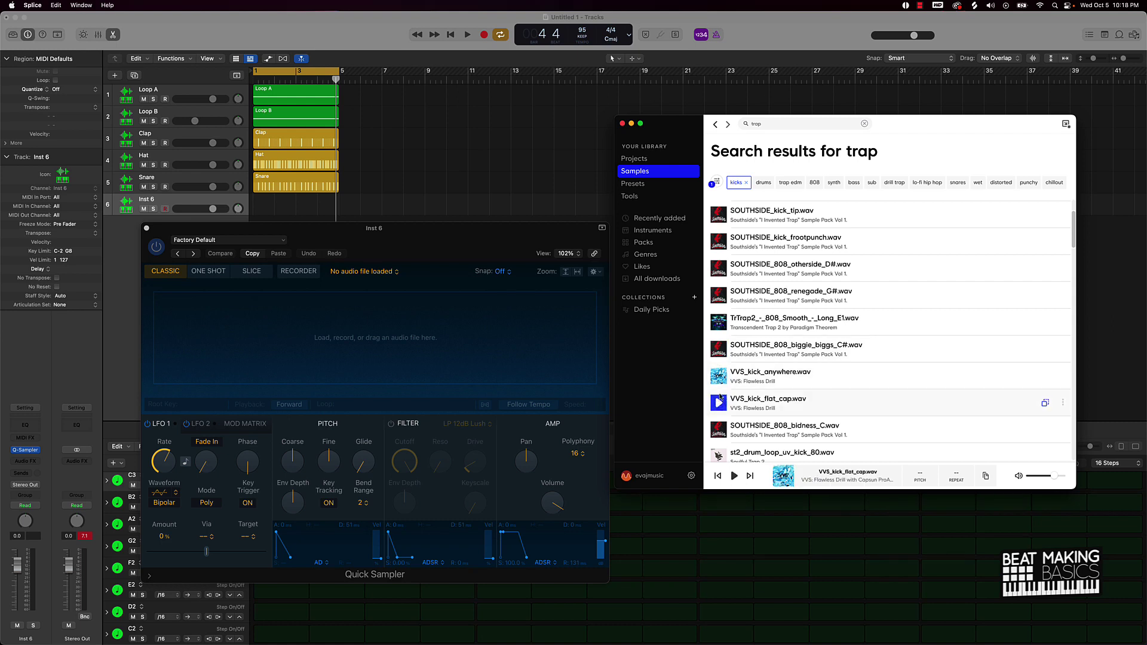
left_click(719, 429)
scroll(720, 418, "down", 3)
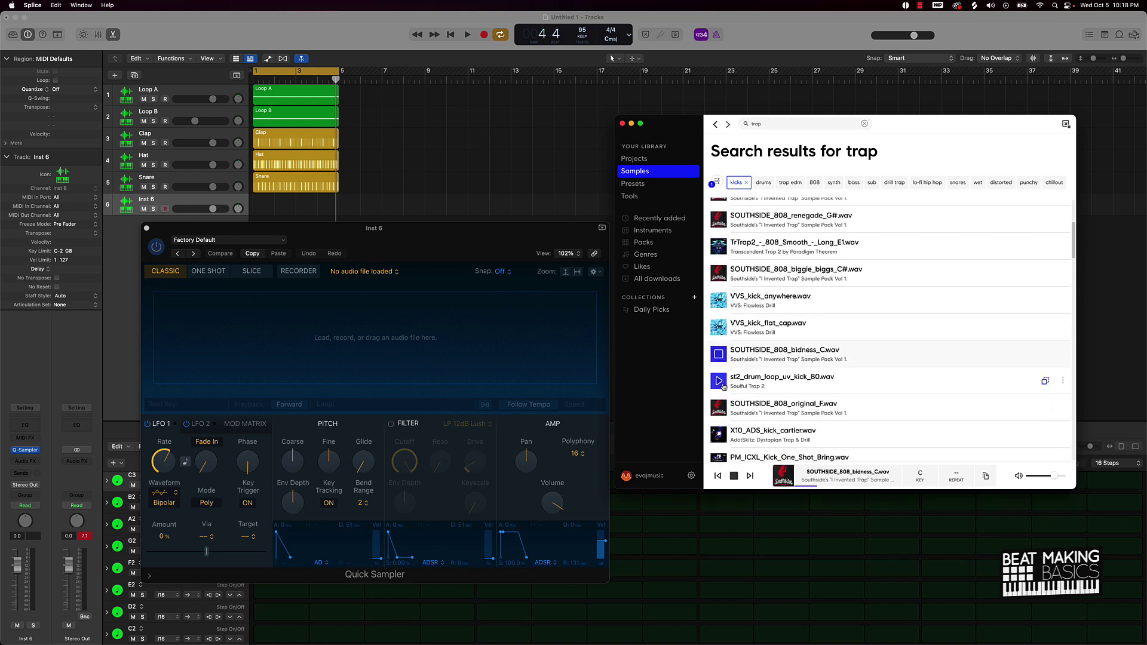
left_click(723, 380)
scroll(723, 379, "down", 2)
left_click(718, 342)
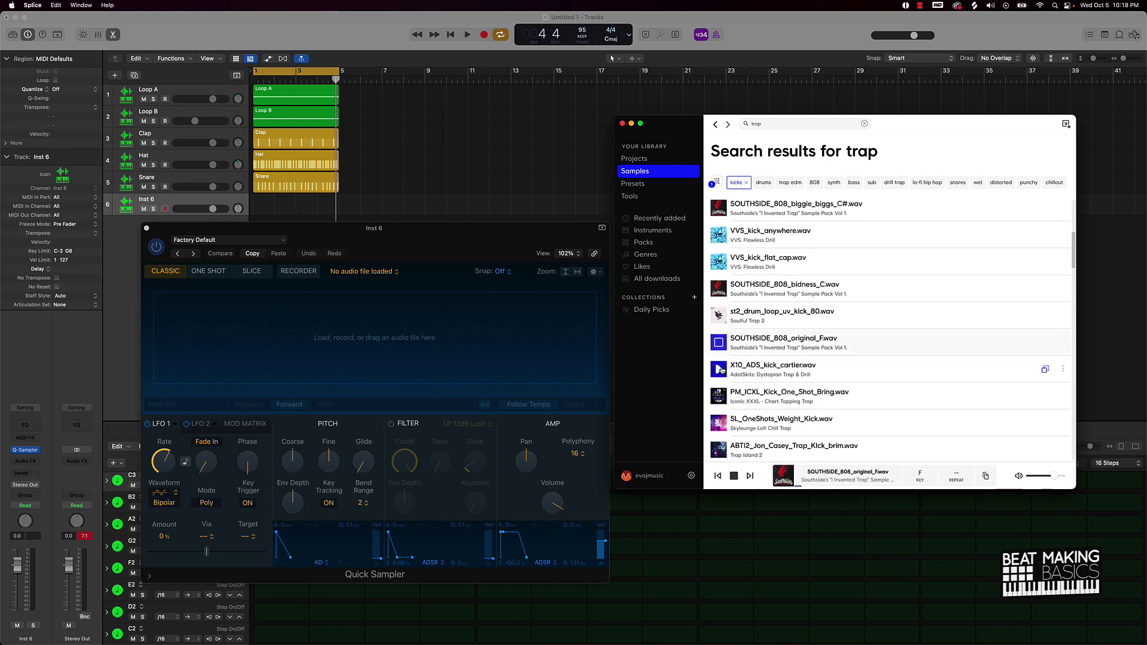
left_click(717, 372)
left_click(719, 369)
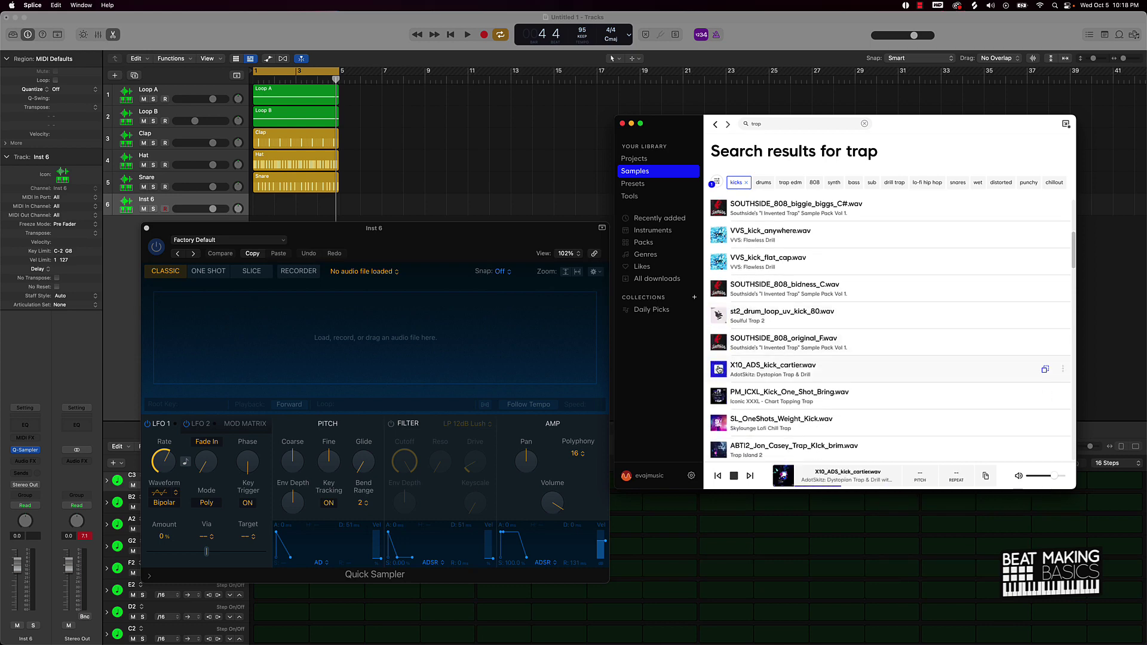
left_click(718, 453)
scroll(723, 442, "down", 2)
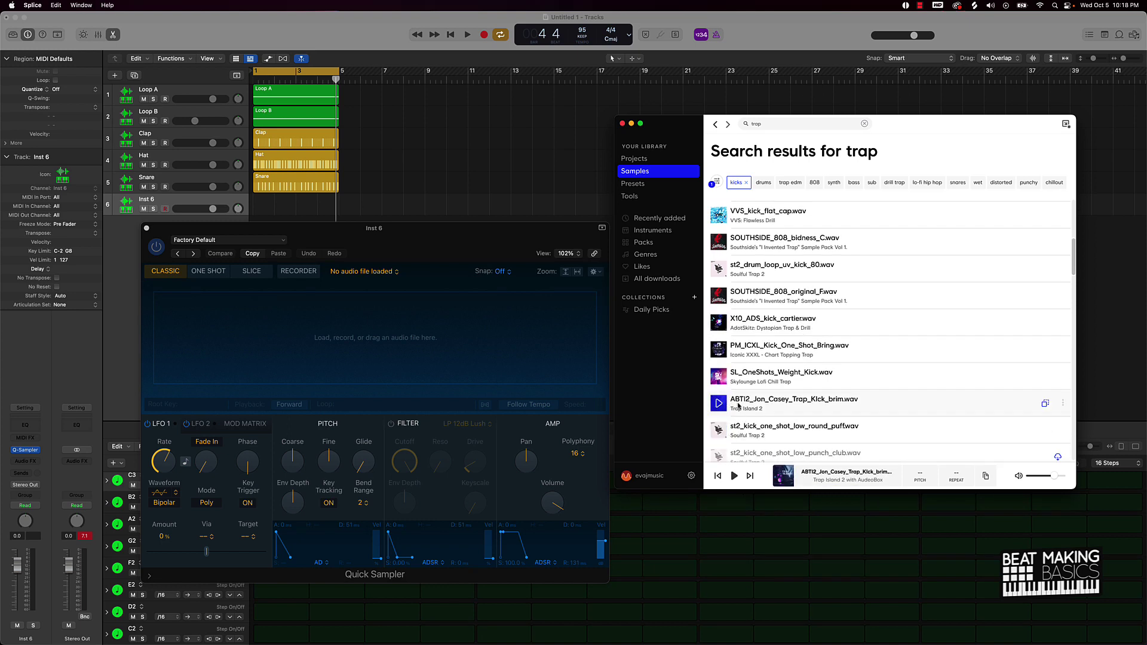
Step: Load ABTI2_Jon_Casey_Trap_KIck_brim.wav from Splice into Quick Sampler on the Inst 6 track and close the plug-in window
left_click_drag(1028, 402, 304, 317)
left_click(472, 152)
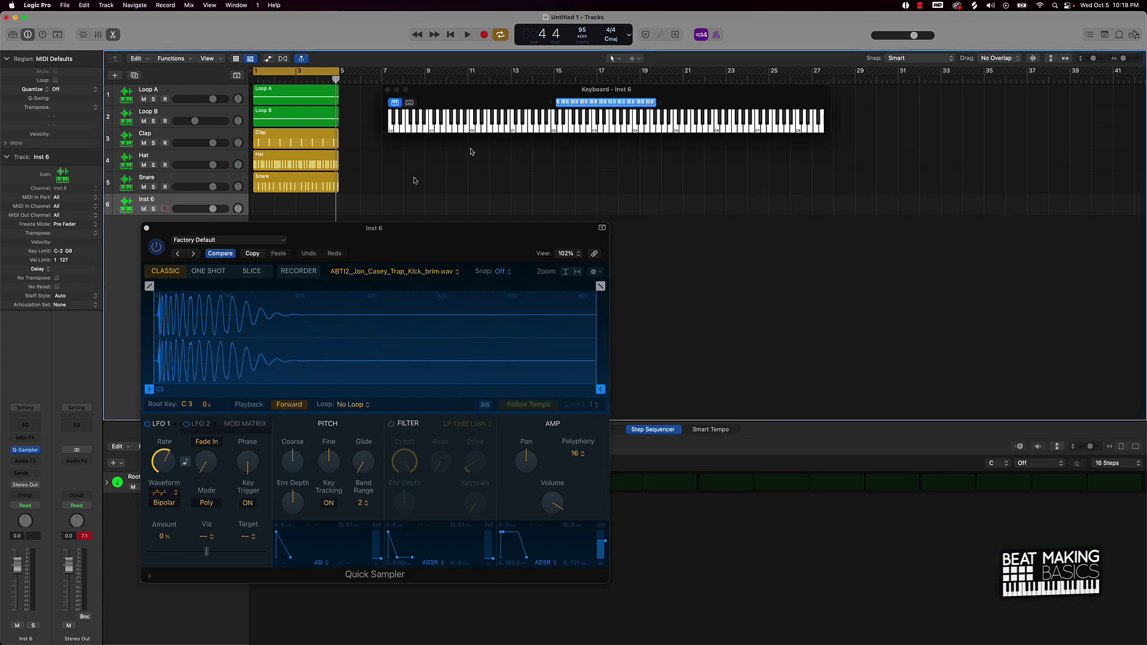
left_click(147, 228)
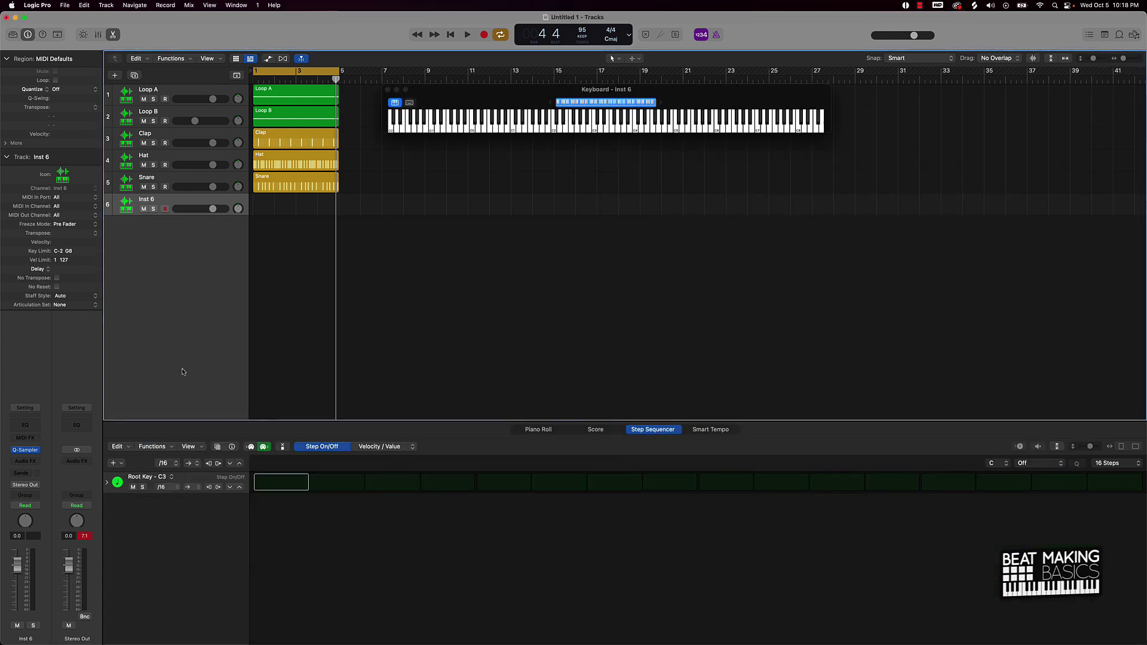
Step: Expand the subrows of the Inst 6 pattern row and move the Velocity subrow above Tie and Gate, keeping Step On/Off editing
left_click(110, 484)
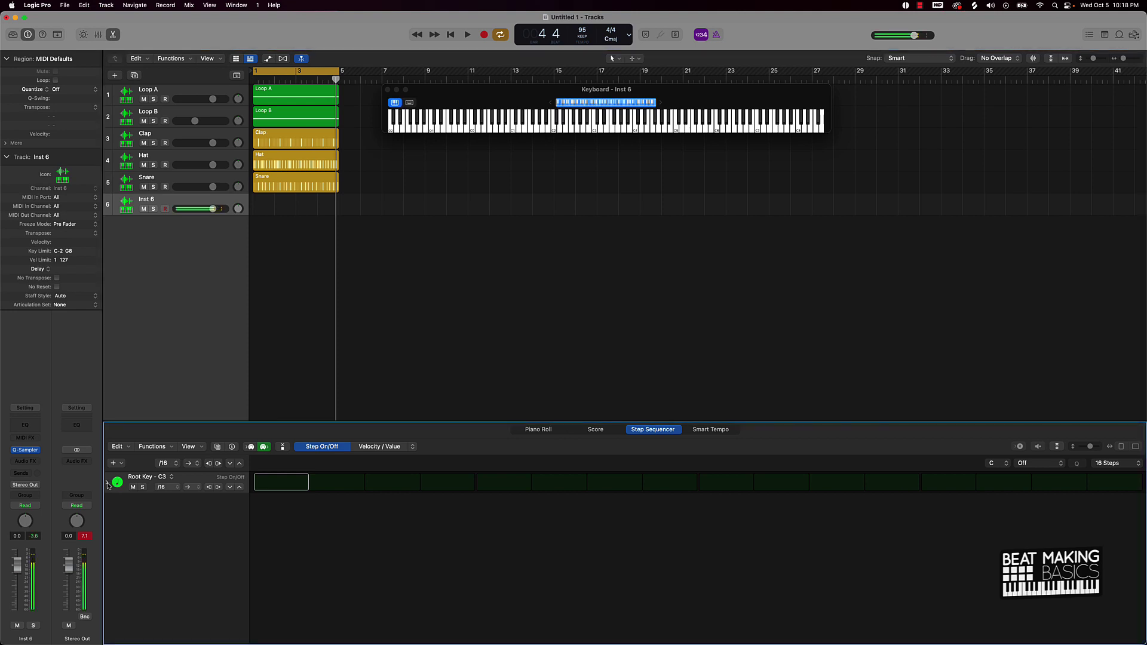
left_click(108, 485)
left_click(240, 499)
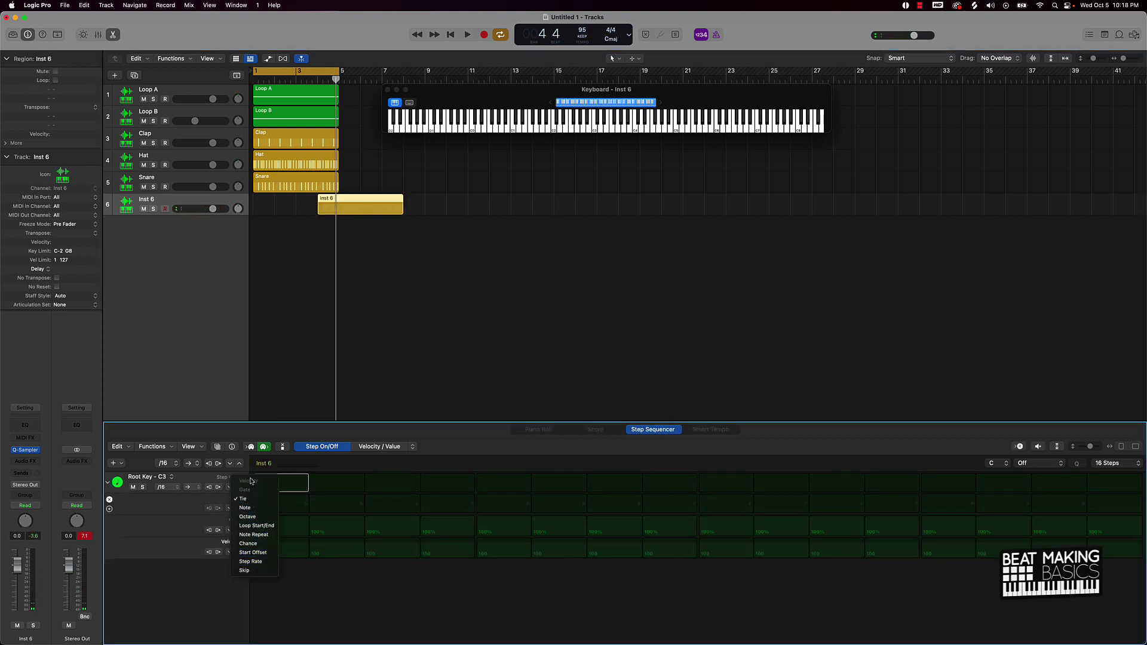
left_click(181, 505)
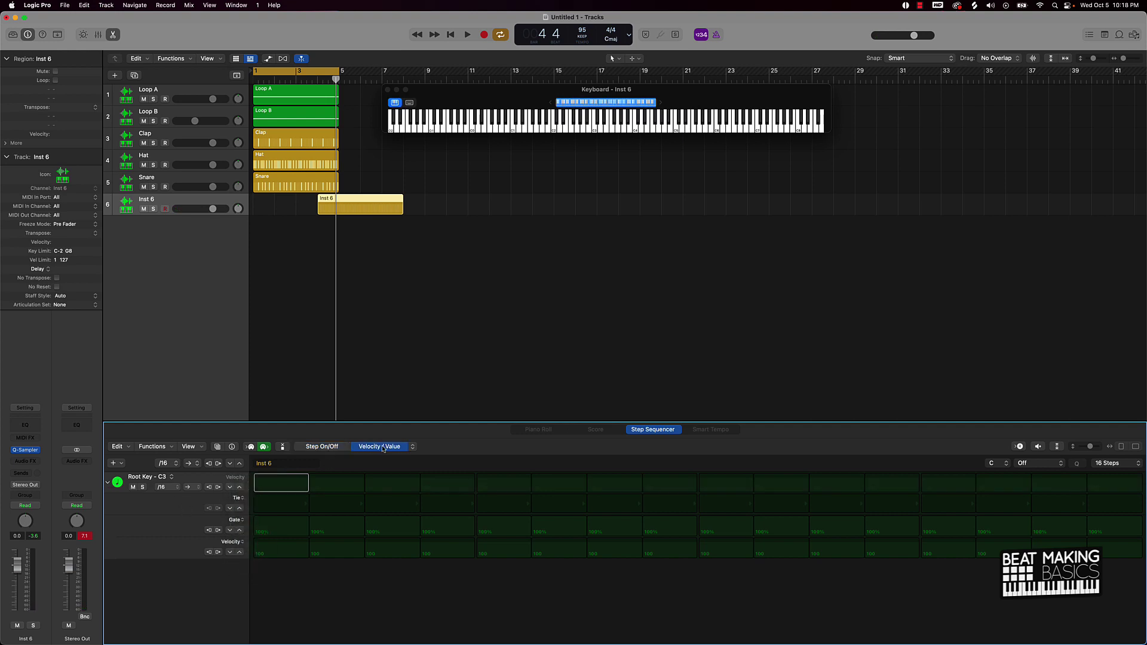
left_click(336, 447)
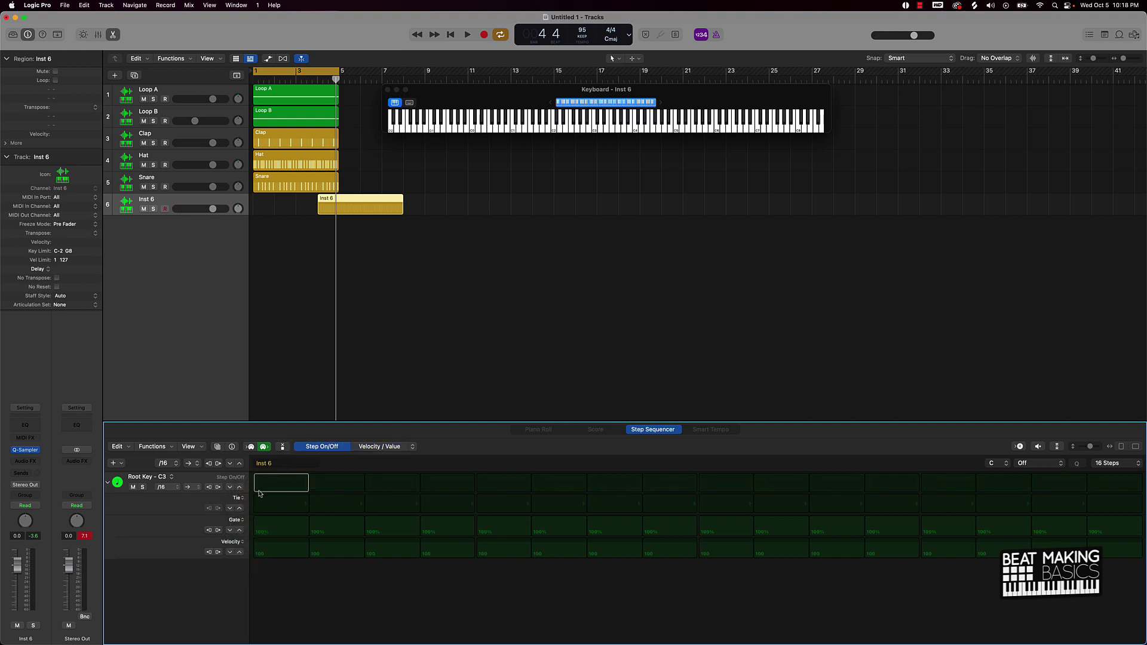
left_click_drag(160, 547, 222, 500)
Step: Change the Gate subrow to Note Repeat and delete the Tie subrow
left_click(237, 520)
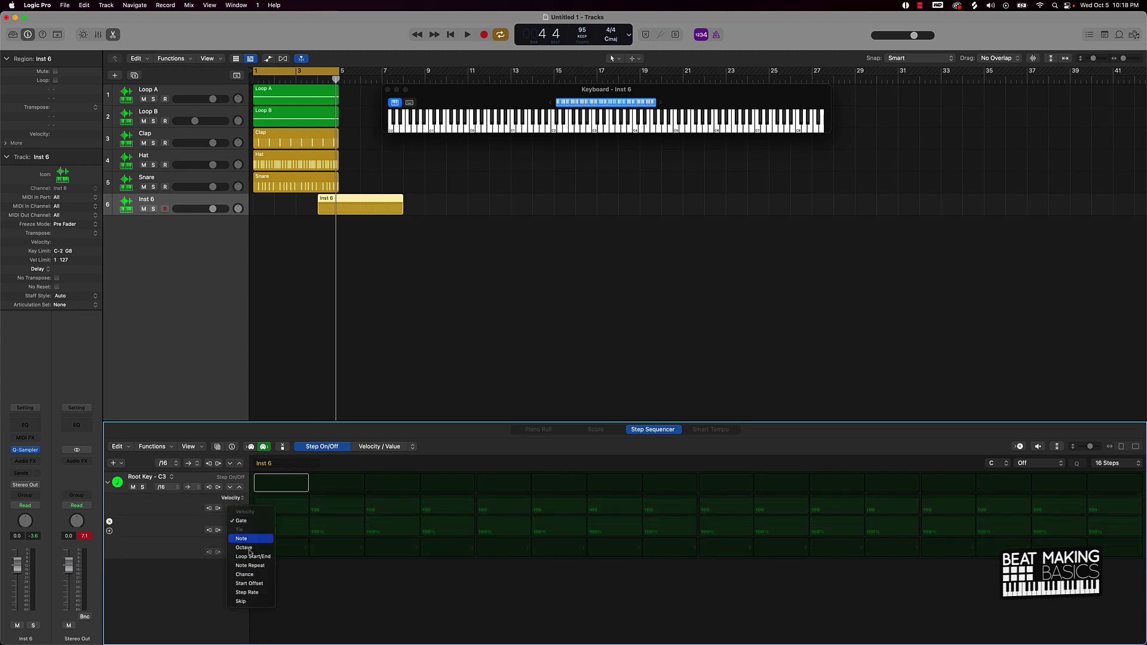
left_click(250, 537)
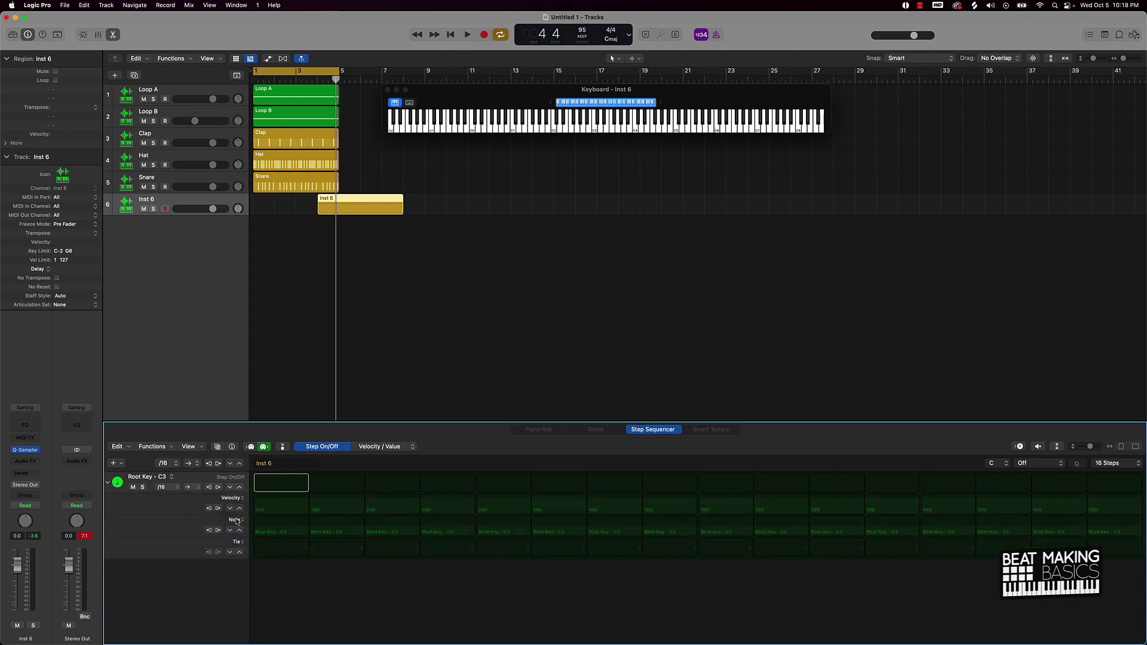
left_click(236, 520)
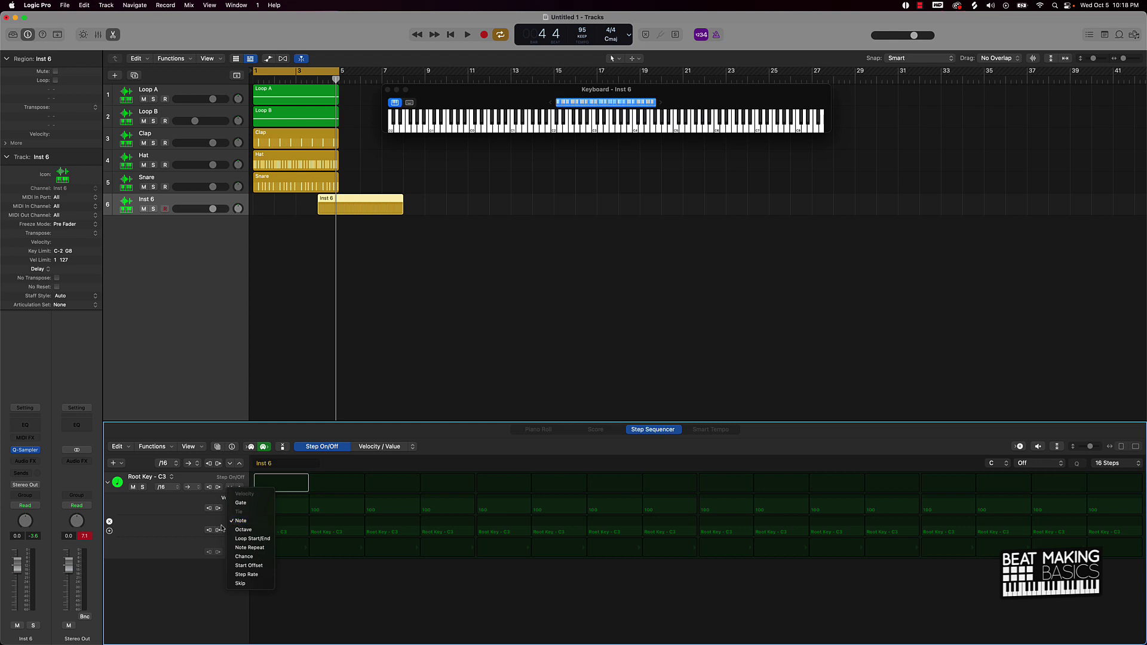
left_click(250, 547)
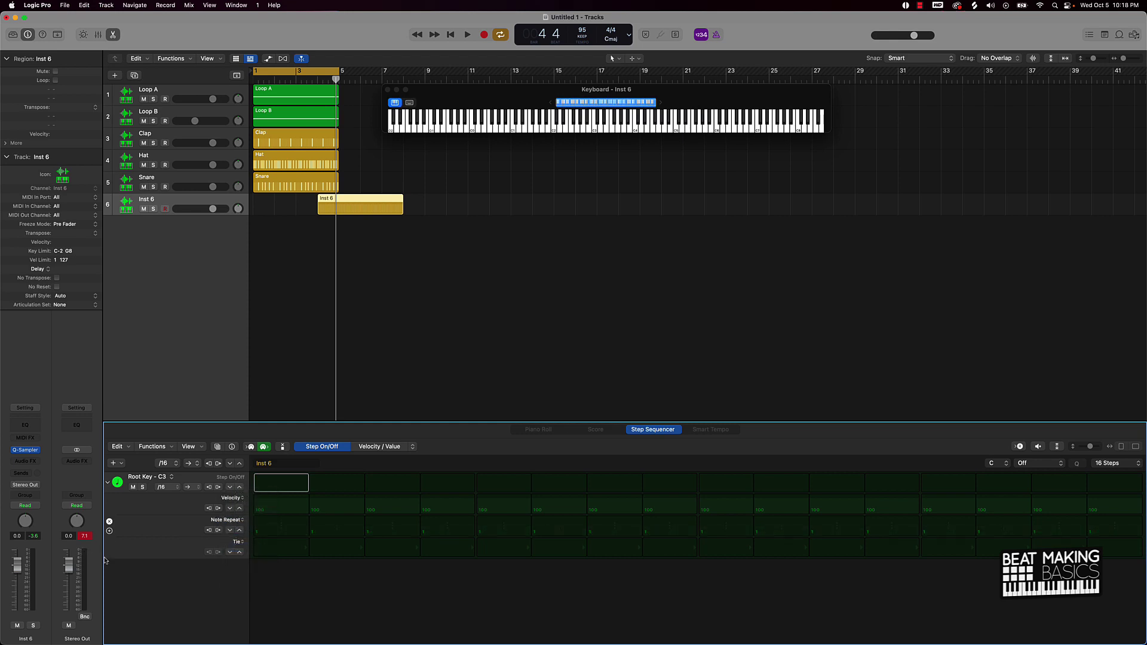
left_click(110, 543)
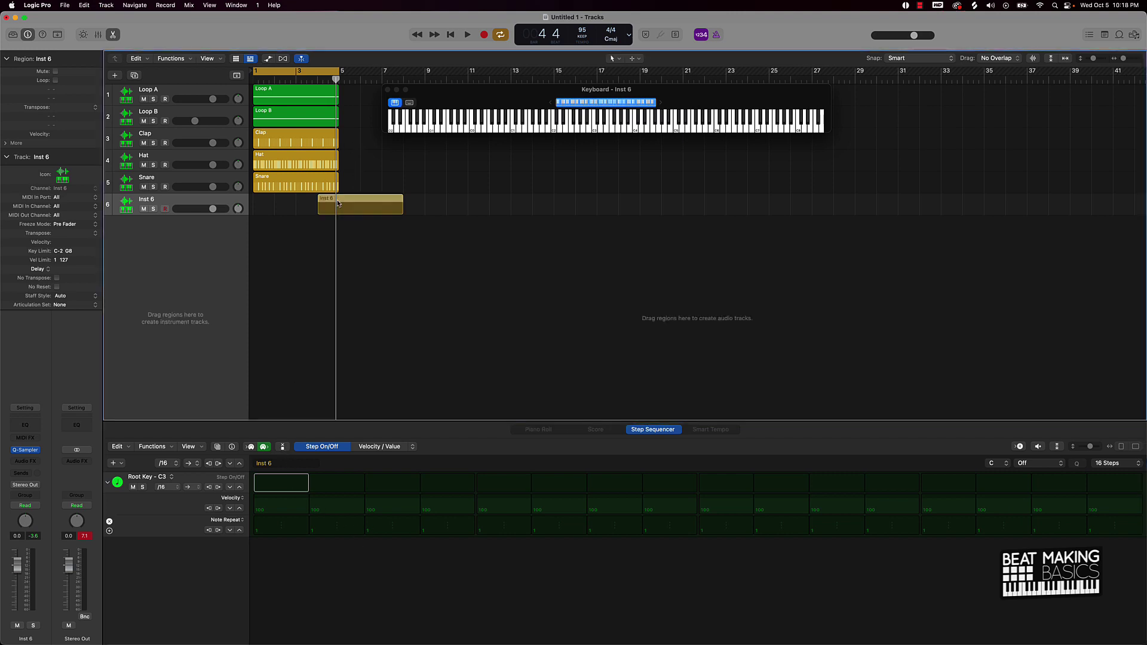
Step: Move the Inst 6 pattern region to bar 1 and set its pattern length to 32 steps
left_click_drag(357, 203, 293, 204)
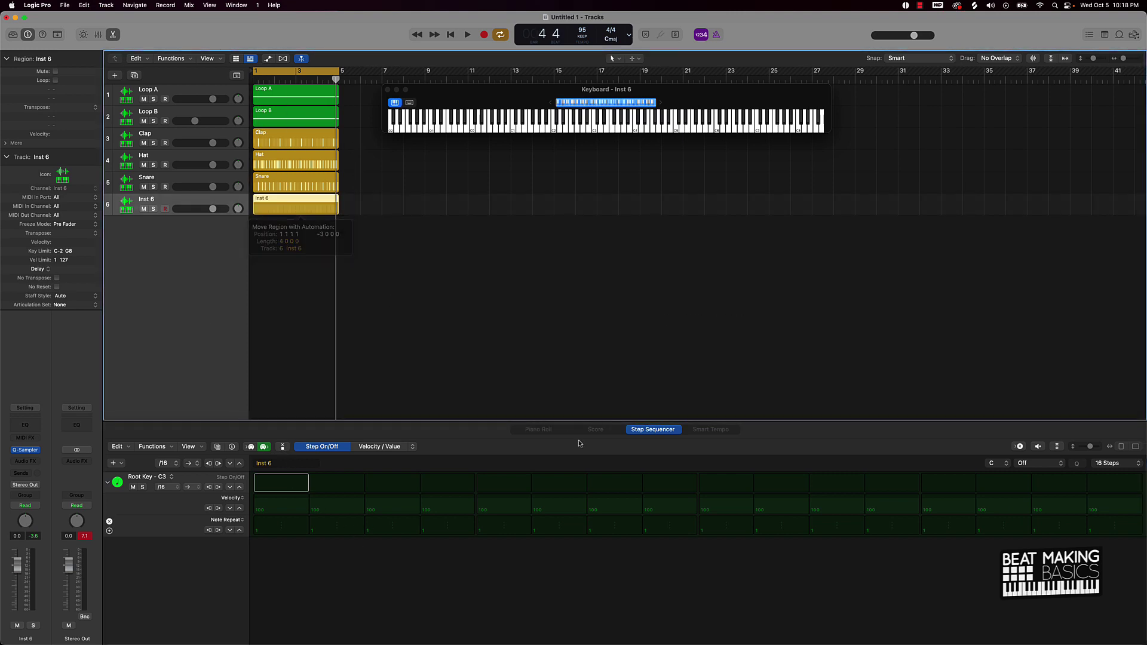
left_click(1125, 463)
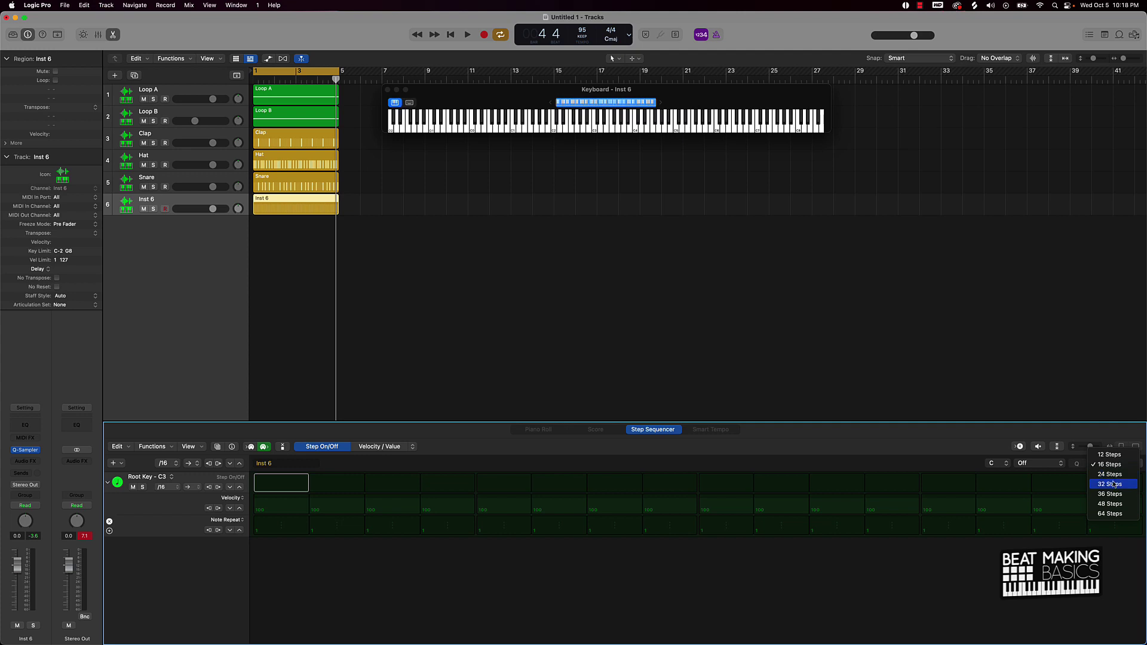
left_click(1113, 484)
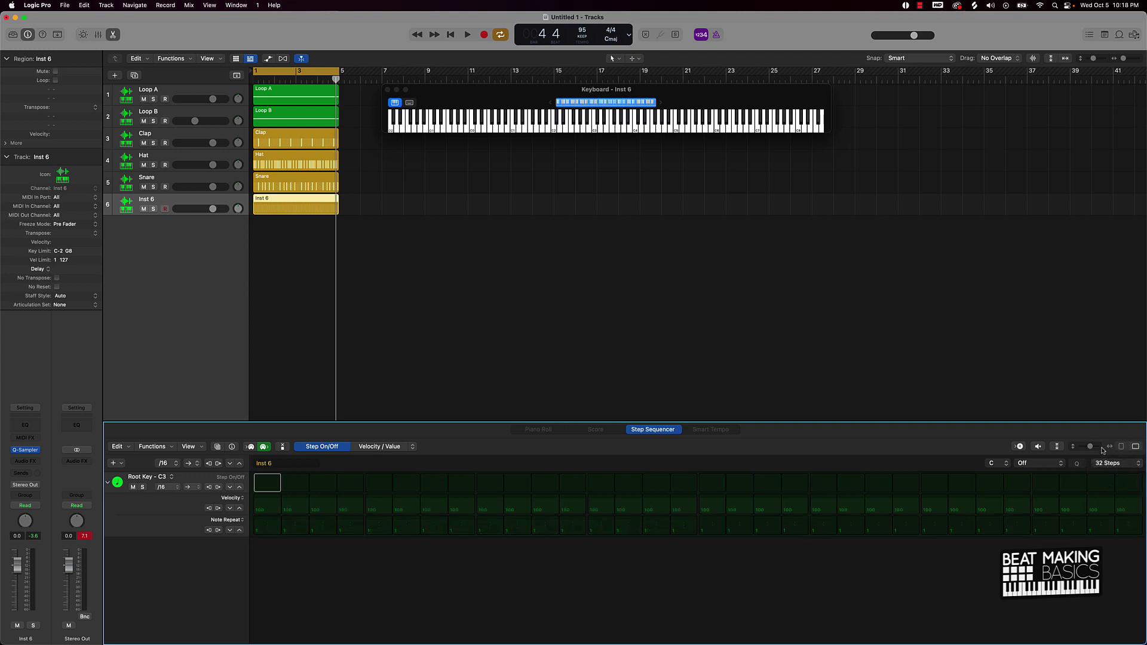
left_click(1110, 464)
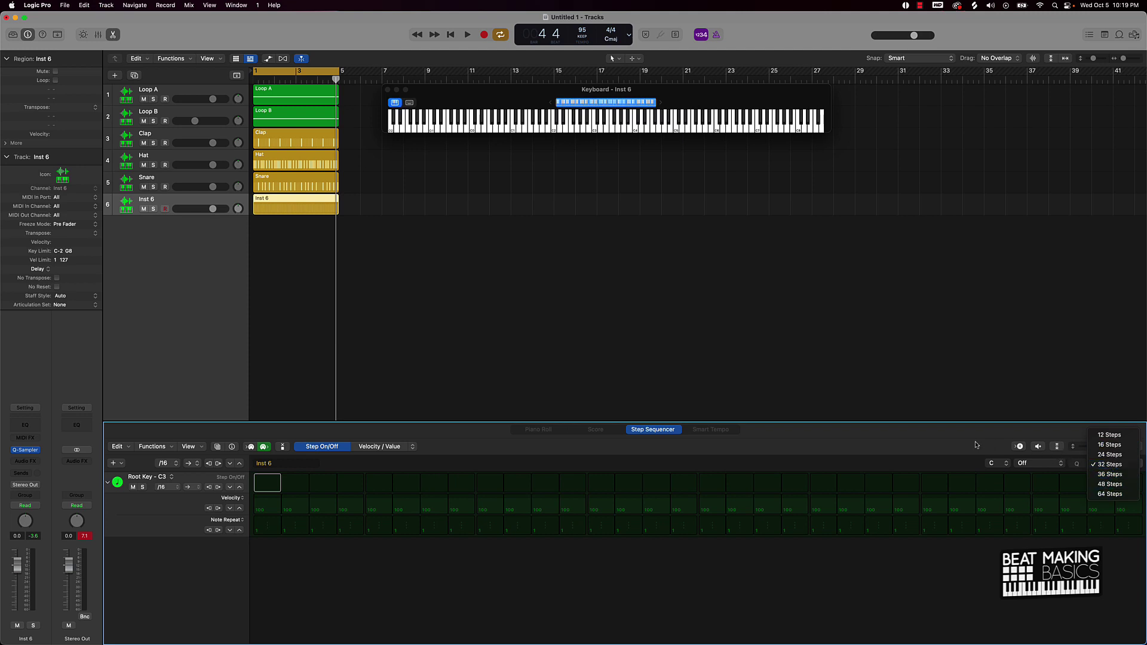
left_click(634, 371)
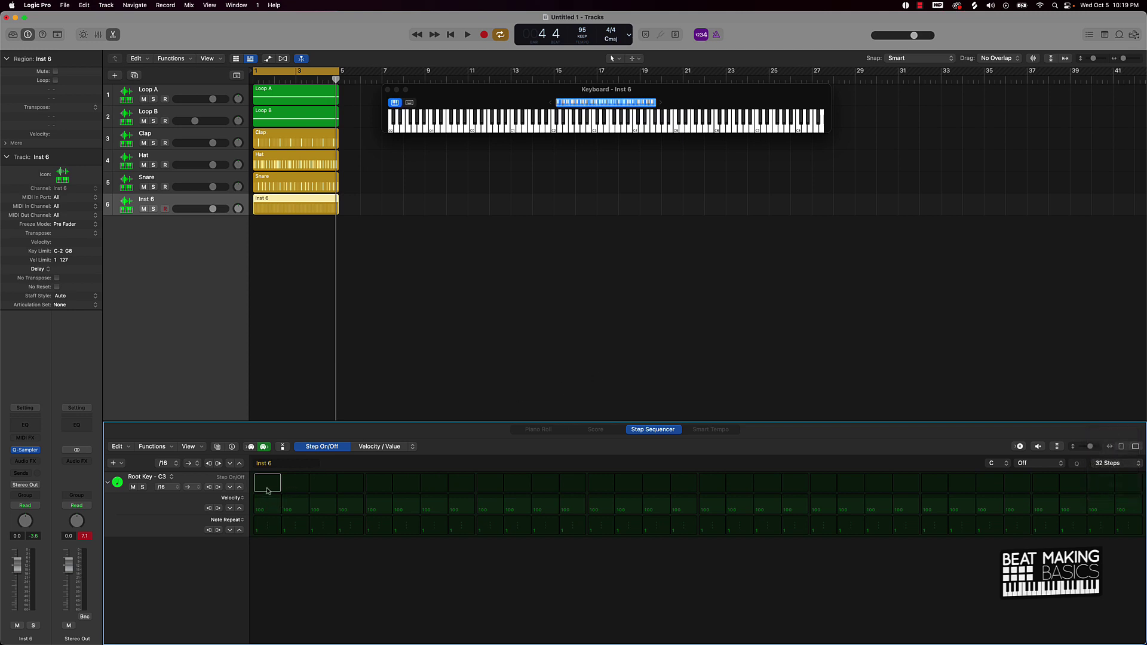
Step: Switch on steps 1, 11 and 14 in the Inst 6 kick row, auditioning the loop between additions
left_click(267, 490)
key("space")
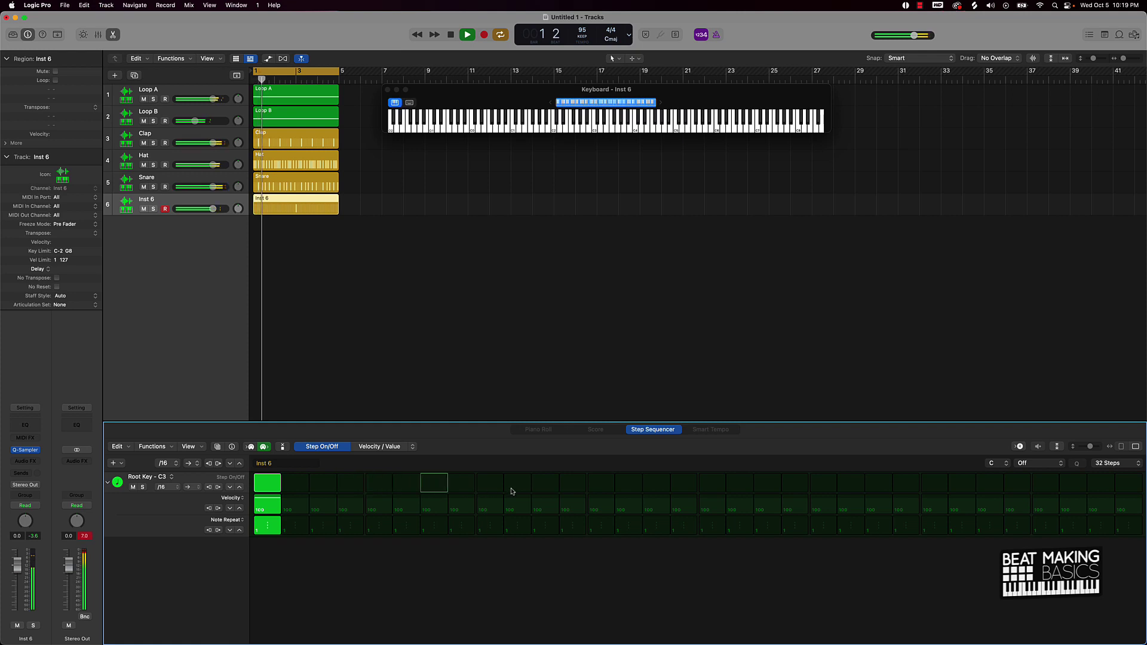
left_click(545, 483)
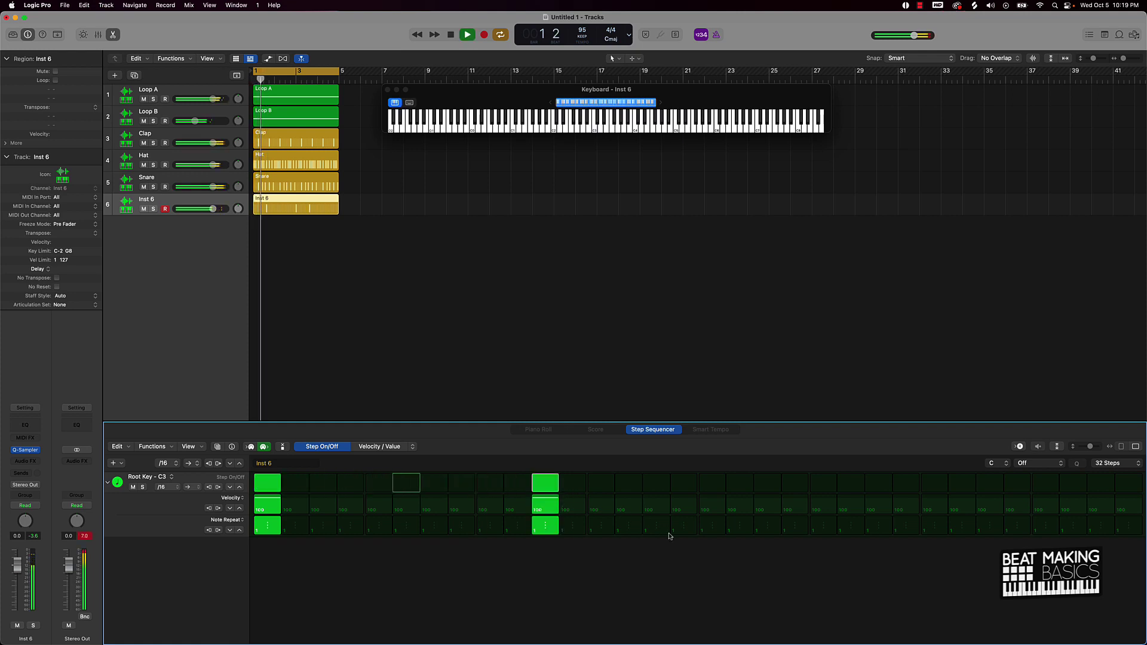
key("space")
left_click(636, 486)
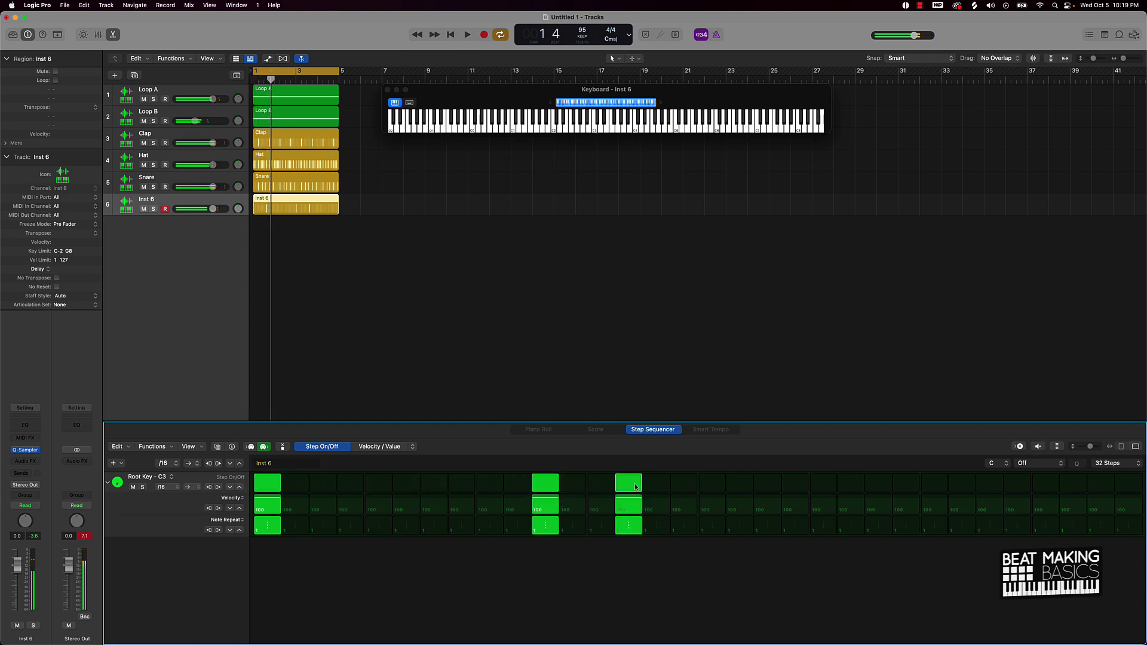
key("space")
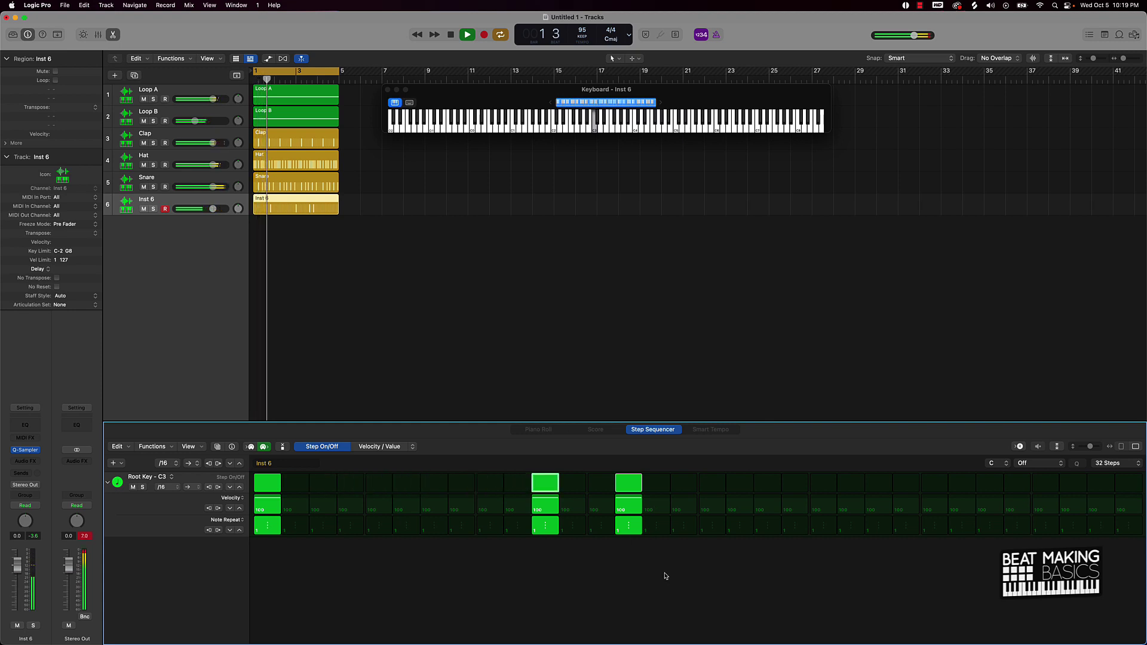
key("space")
Step: Add kick hits on steps 17, 18, 19 and 27 of the Inst 6 pattern and play the loop to check them
left_click(712, 484)
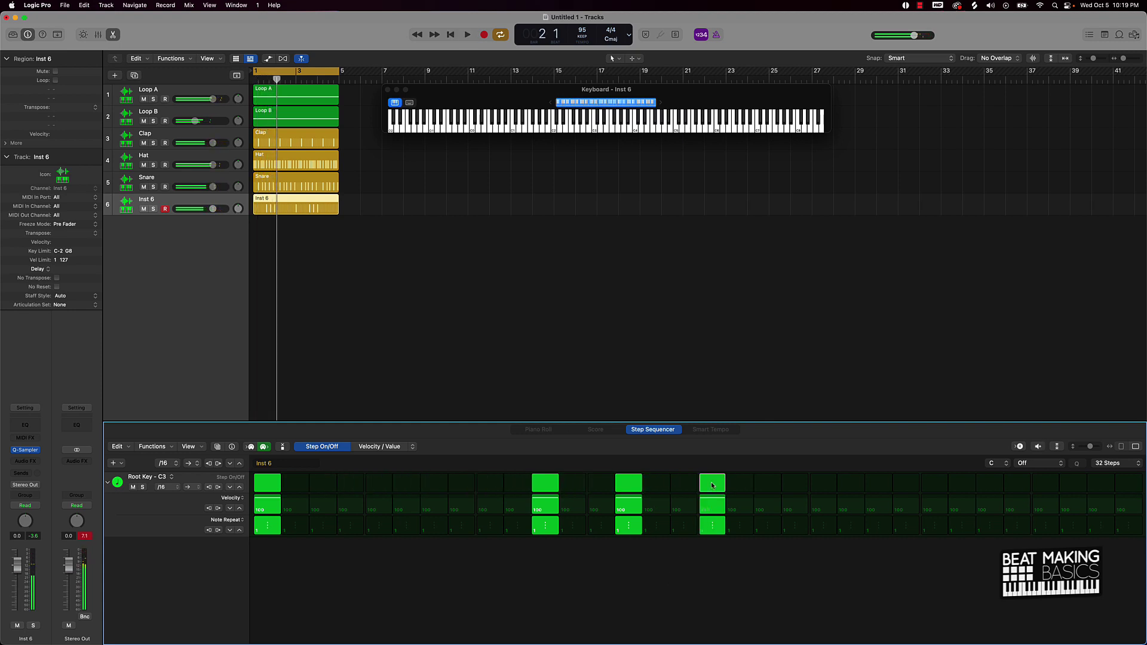
left_click(740, 484)
key("space")
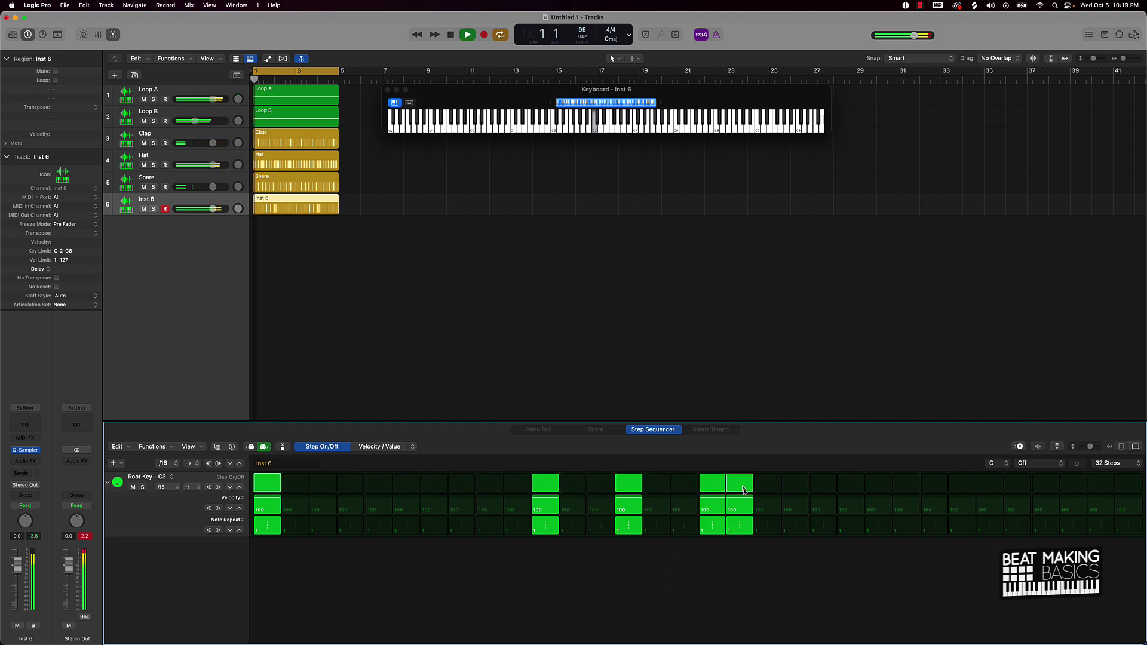
left_click(757, 484)
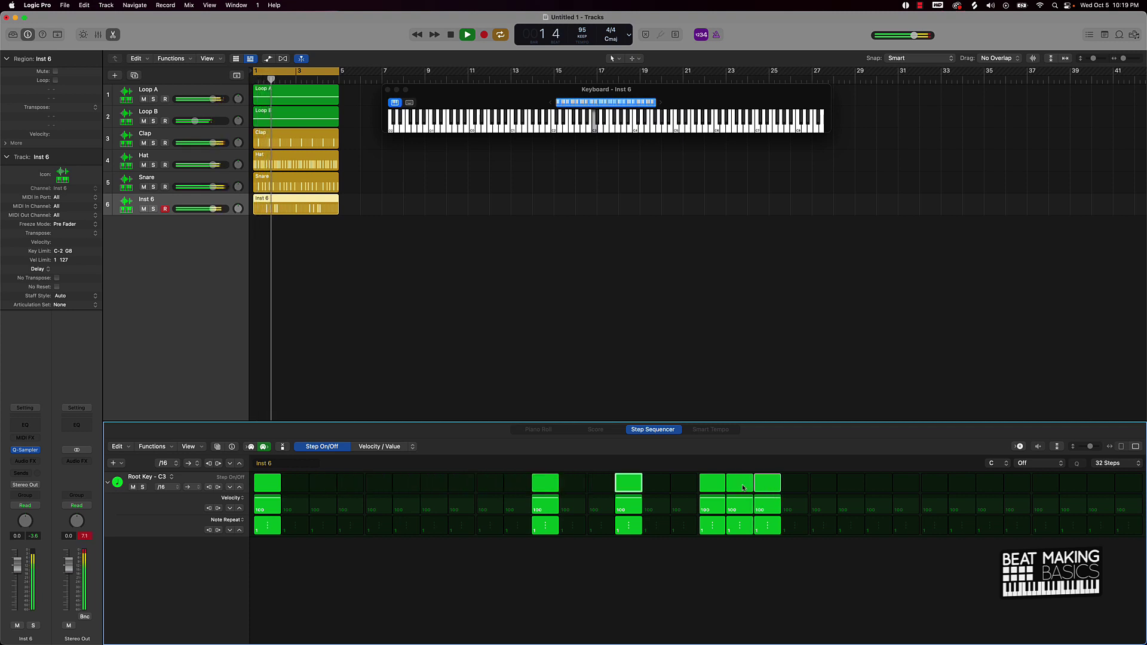
left_click(766, 485)
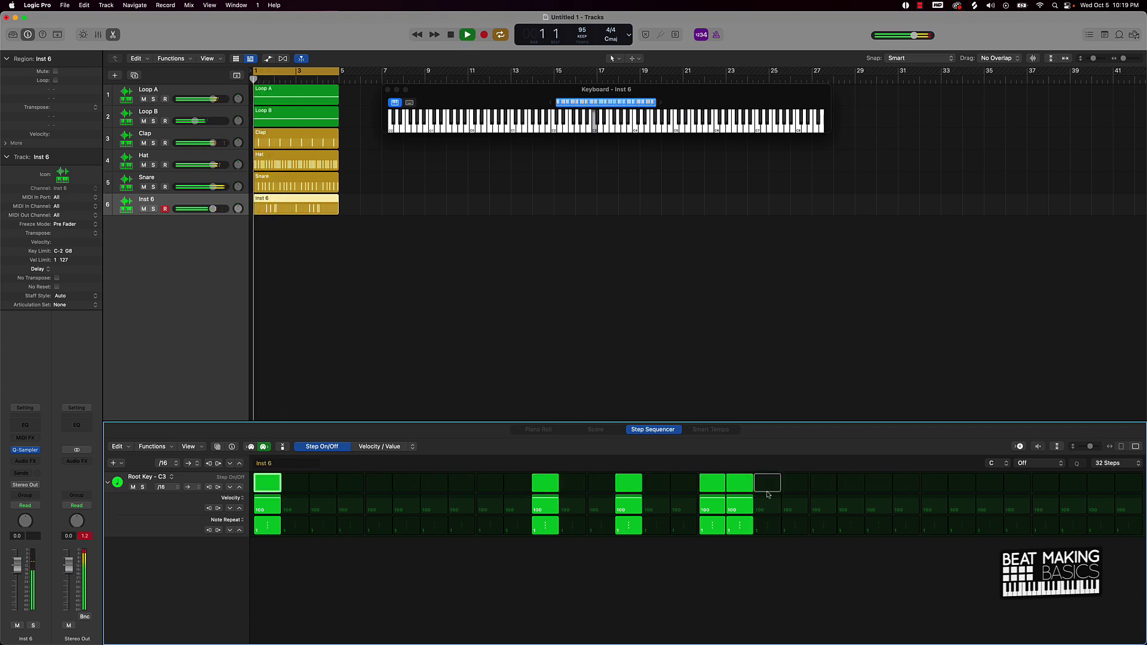
left_click(765, 483)
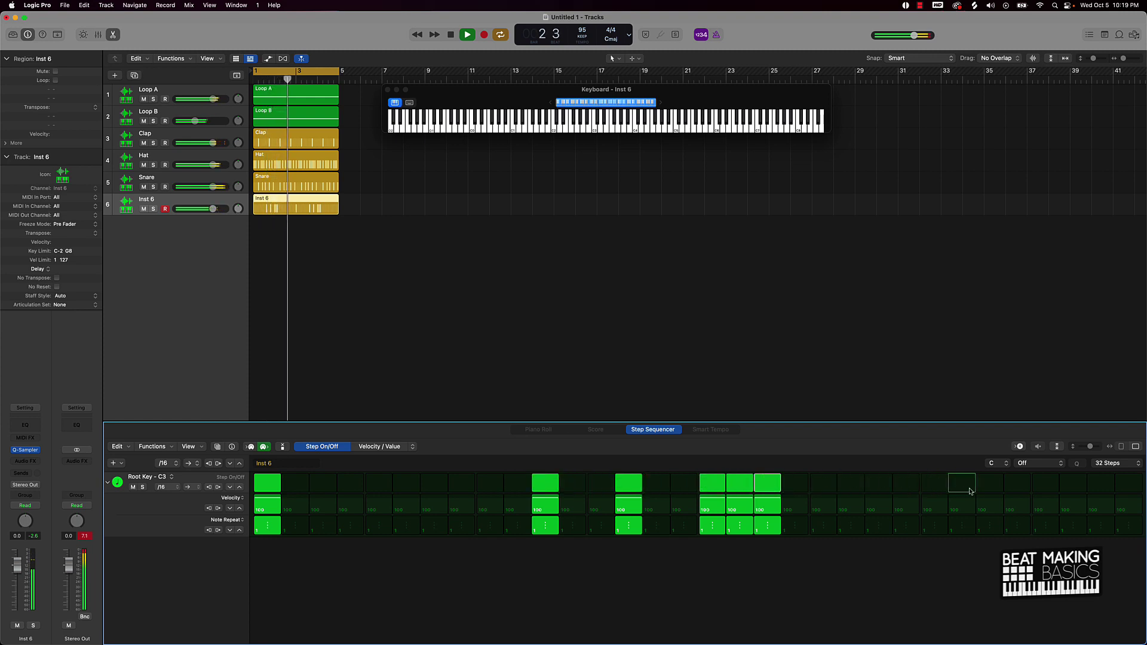
key("space")
left_click(987, 484)
key("space")
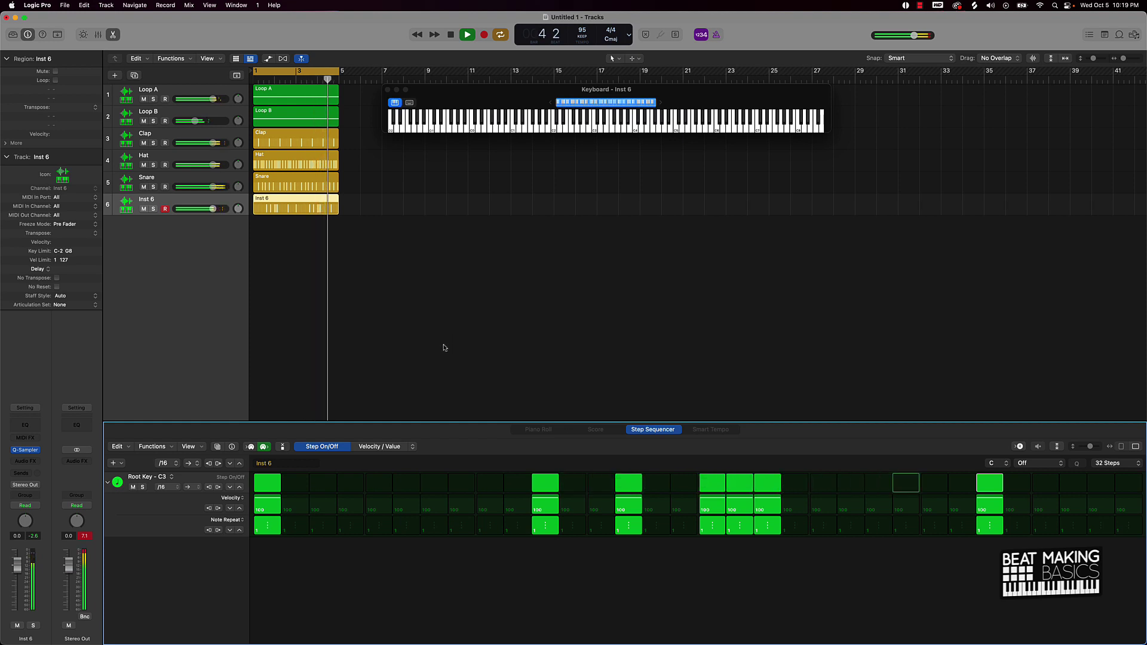
key("space")
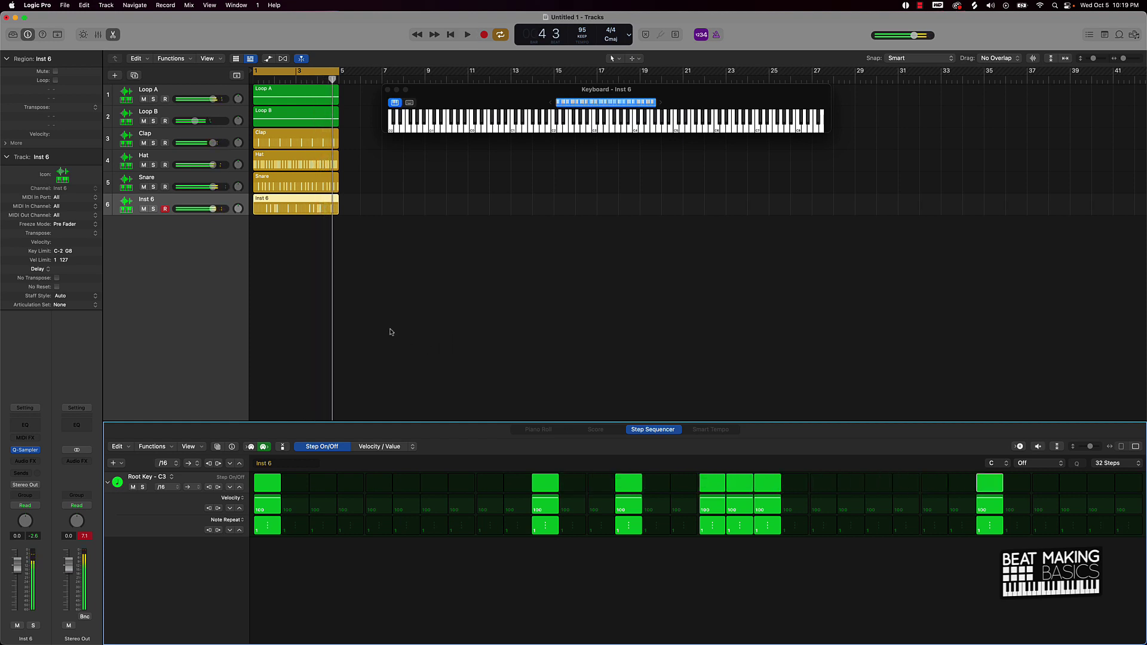
Step: Rename the Inst 6 track as Kick
double_click(151, 201)
type("Kick")
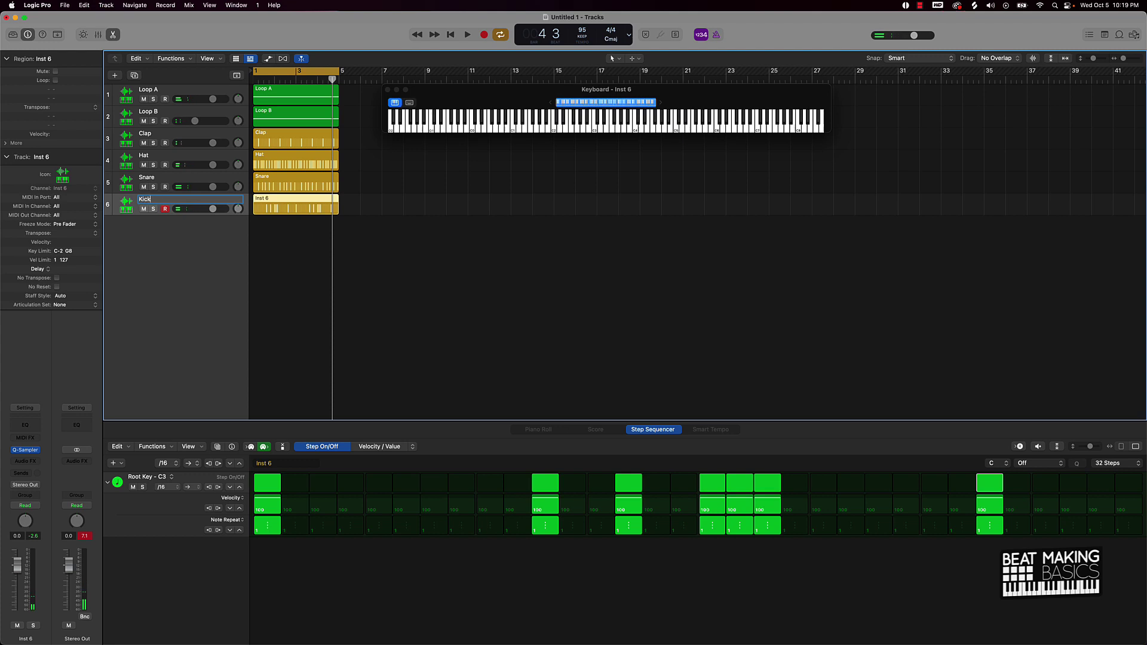
key("Return")
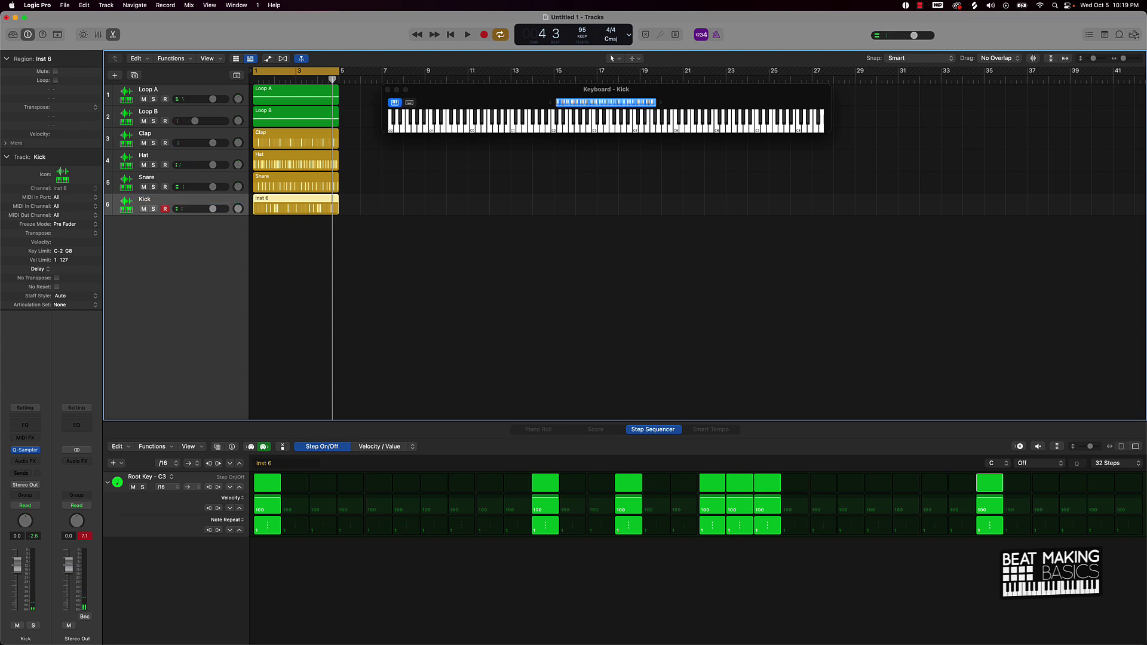
Step: Save the Kick track's Quick Sampler setting as Hard Trap Kick 01 and close the plug-in window
left_click(32, 449)
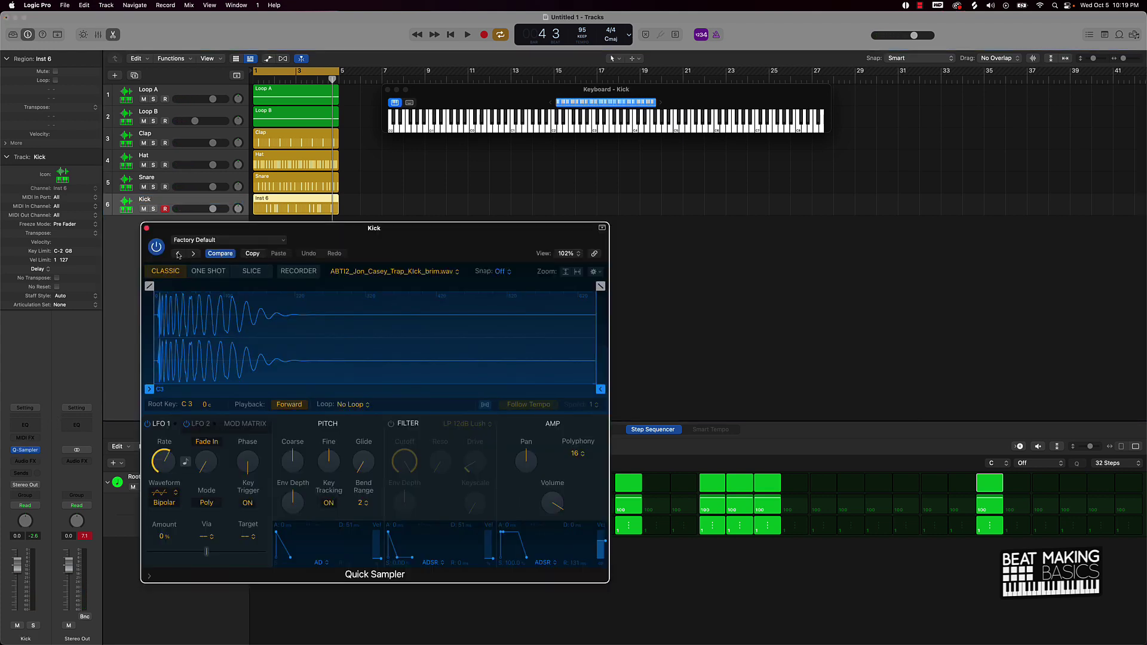
left_click(203, 241)
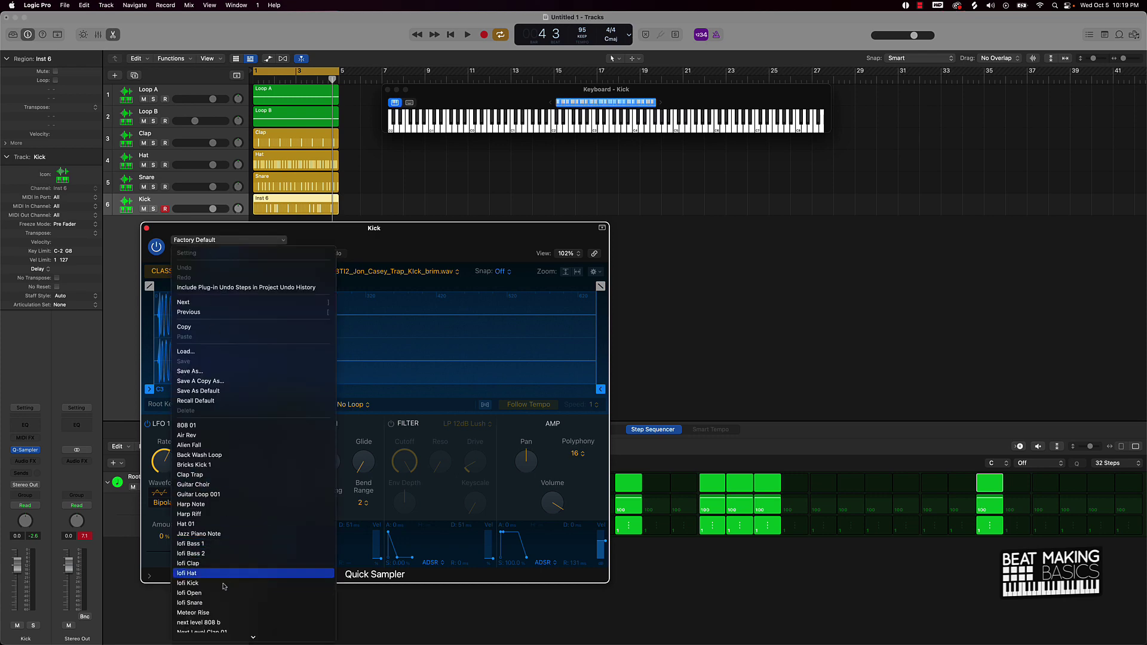
left_click(188, 371)
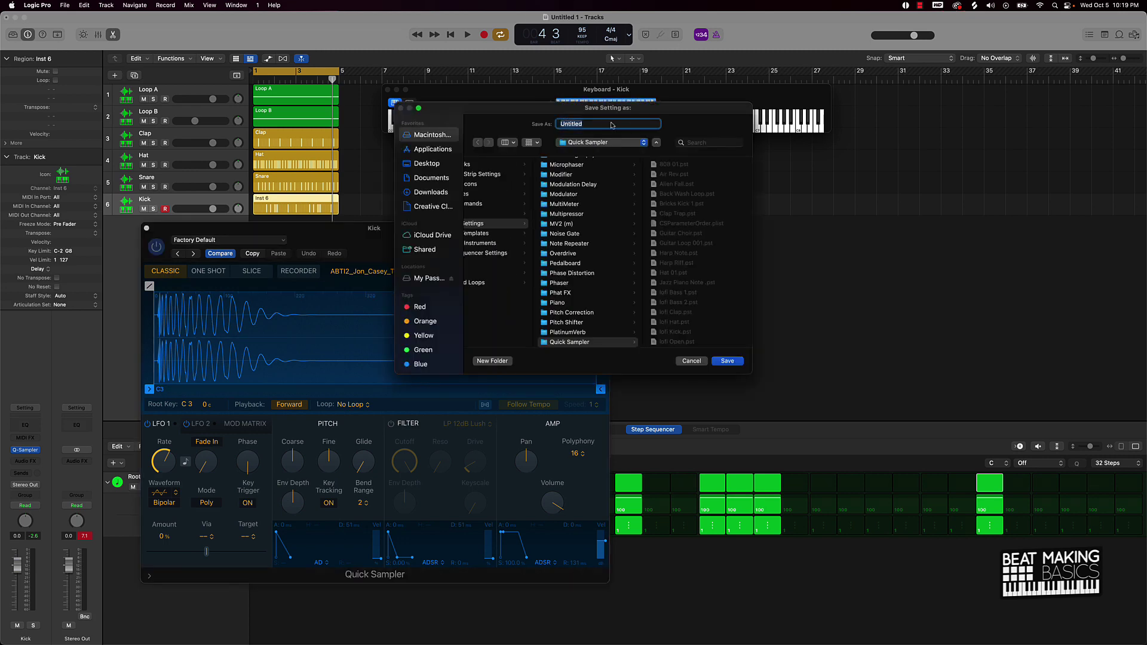
type("Hard Trap Kick 01")
key("Return")
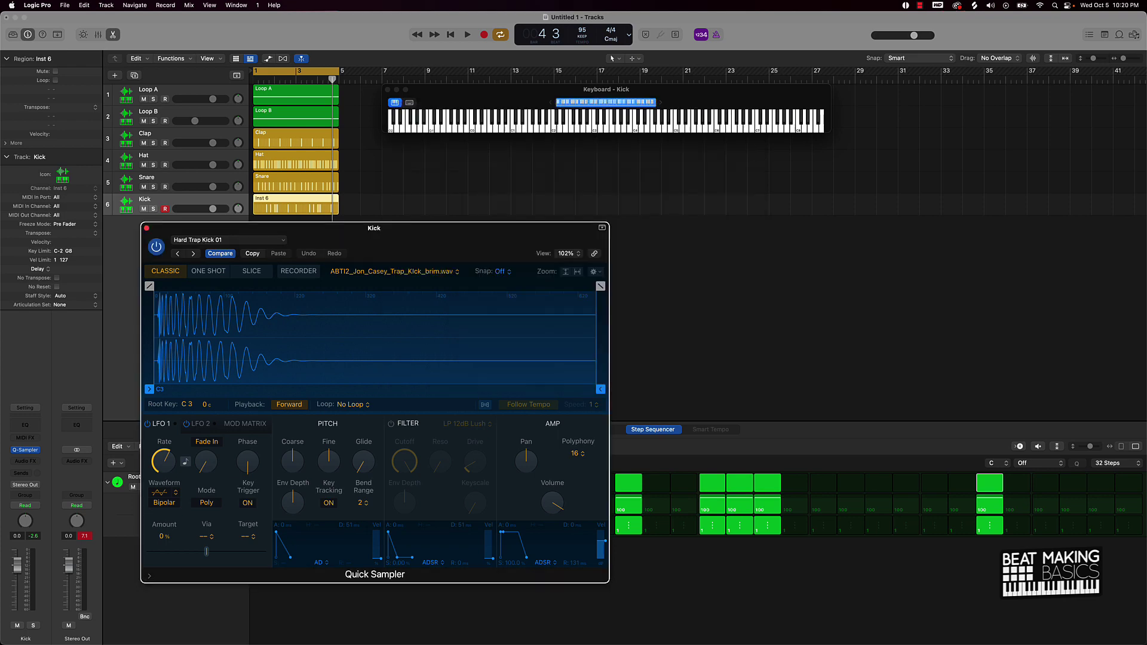
left_click(146, 229)
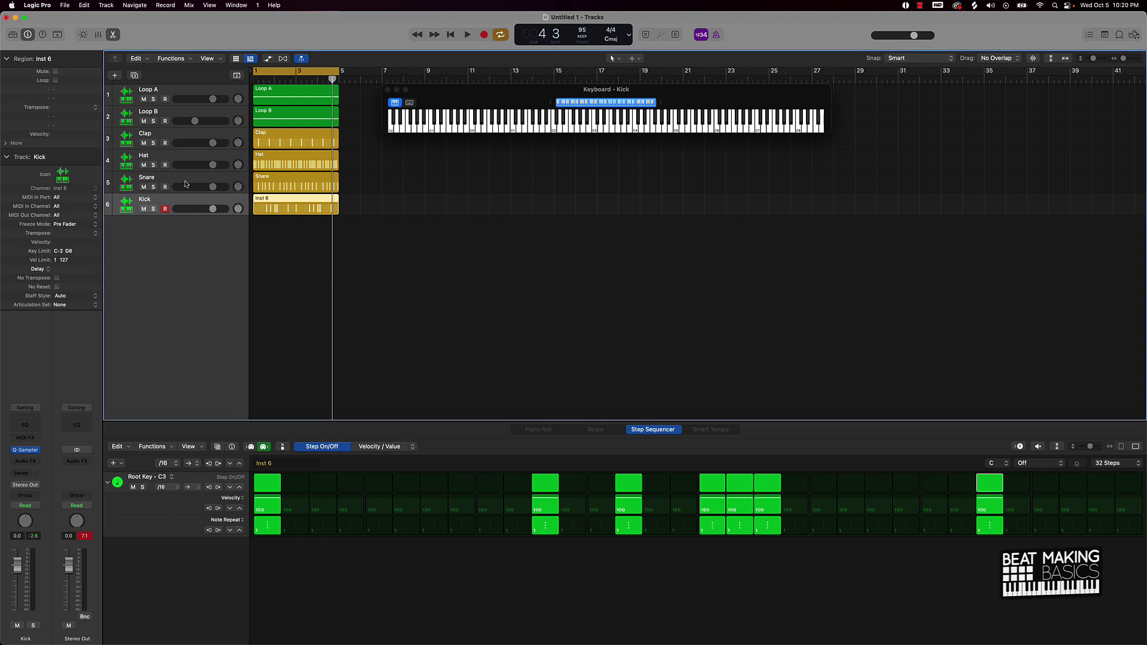
Step: Create a stereo Quick Sampler instrument track and load the saved Hard Trap Kick 01 setting into it
left_click(114, 75)
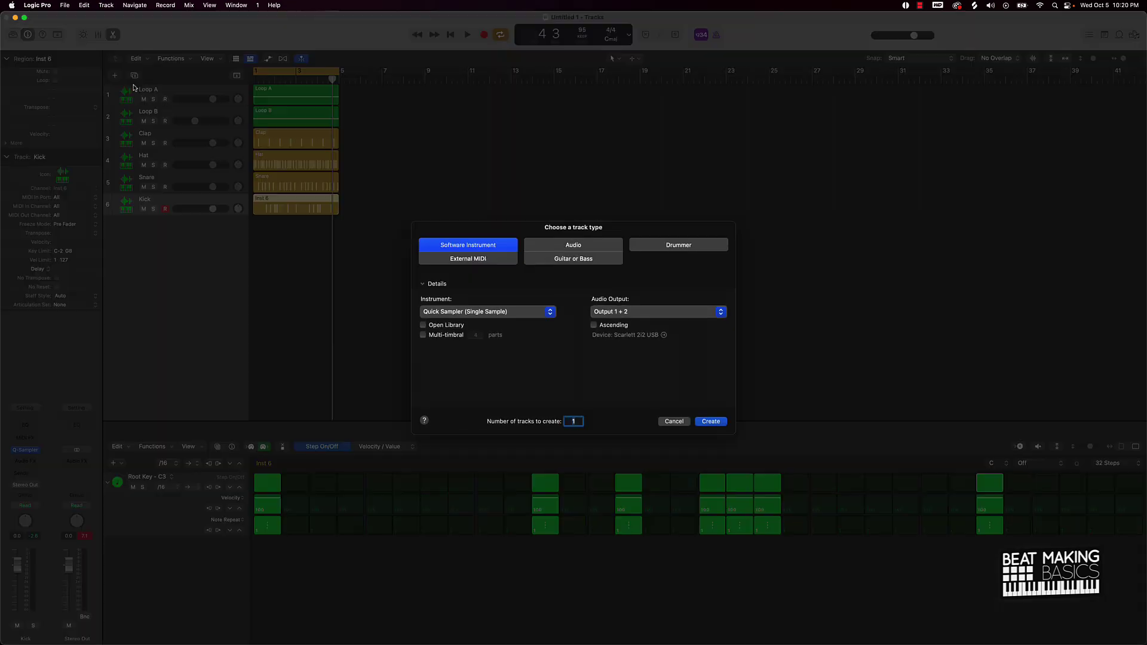
left_click(466, 309)
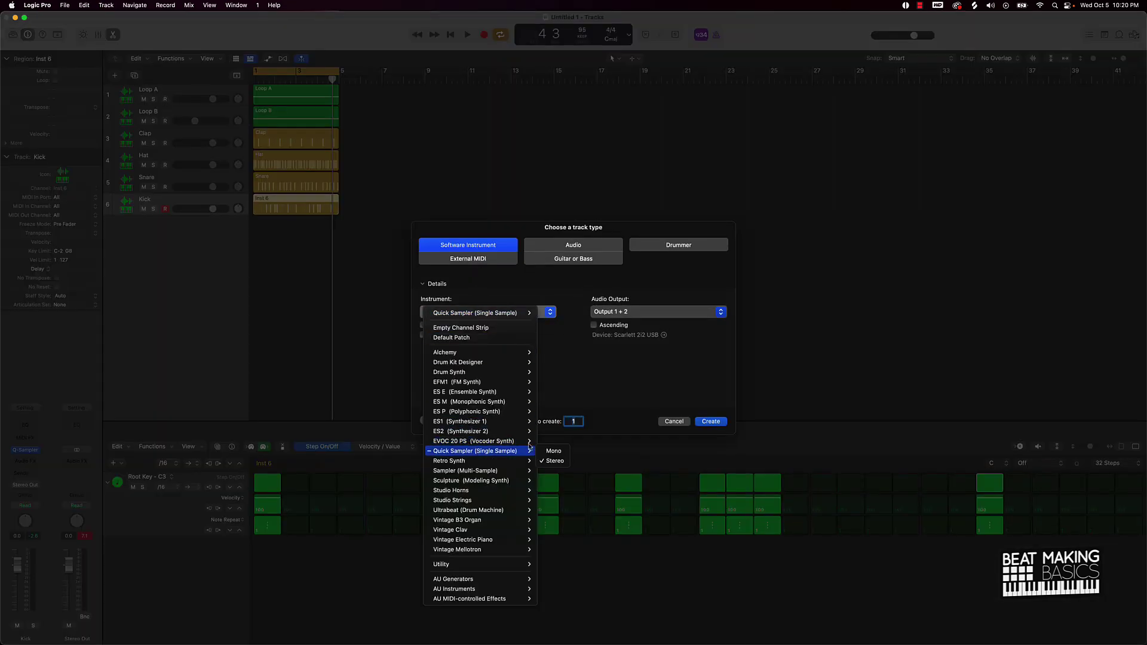
left_click(554, 461)
left_click(711, 421)
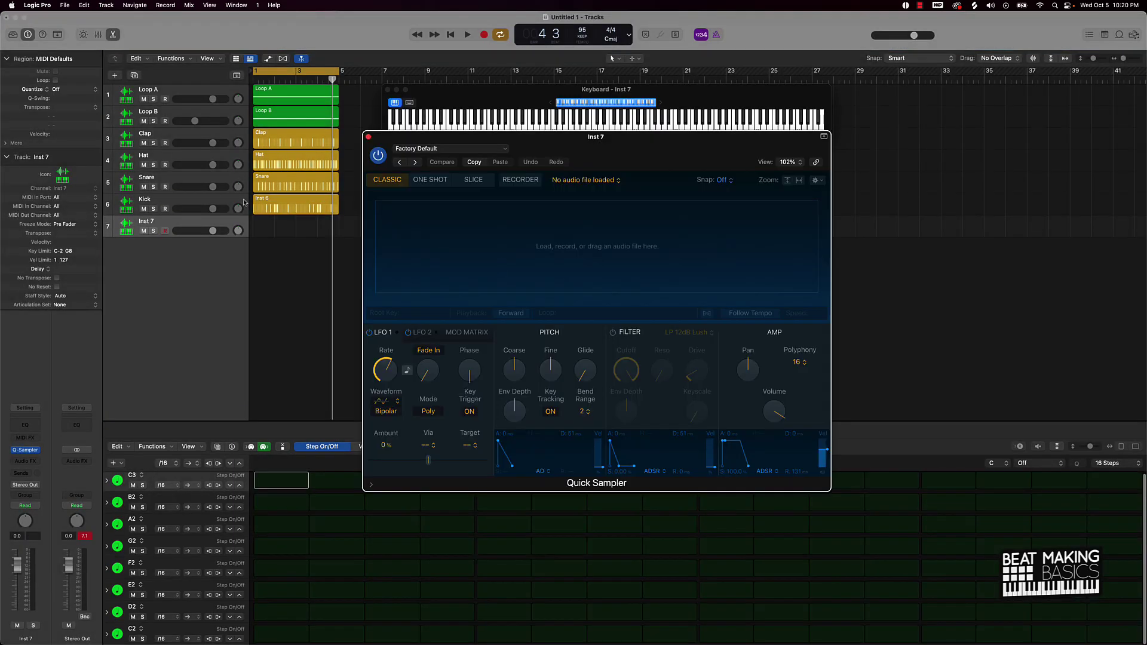
left_click(436, 149)
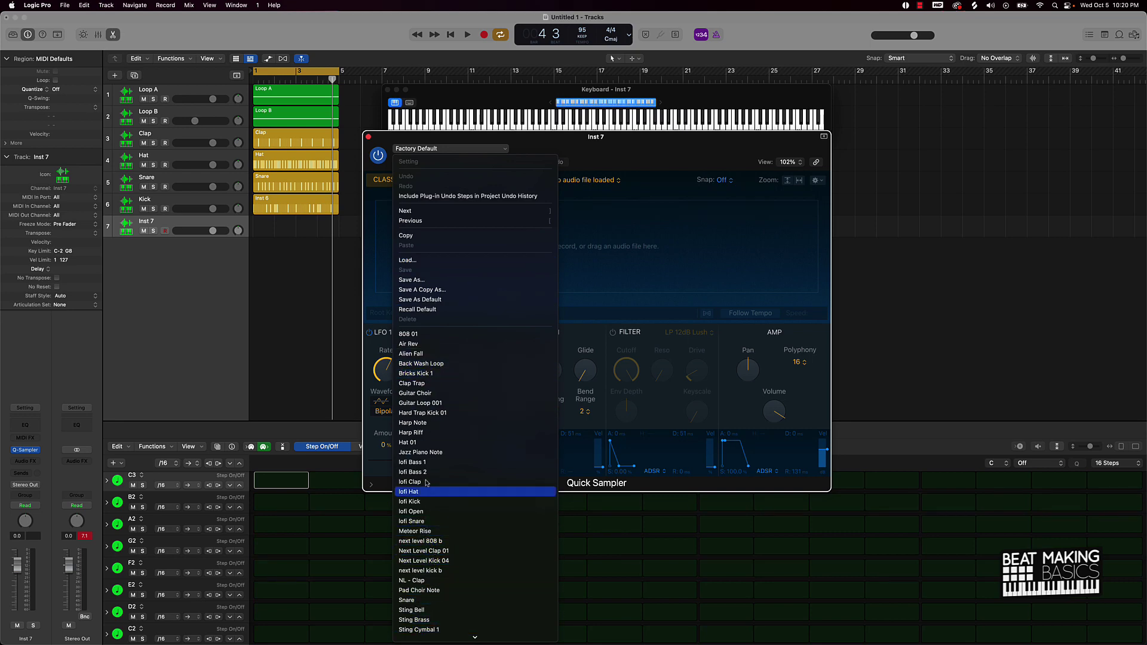
left_click(437, 413)
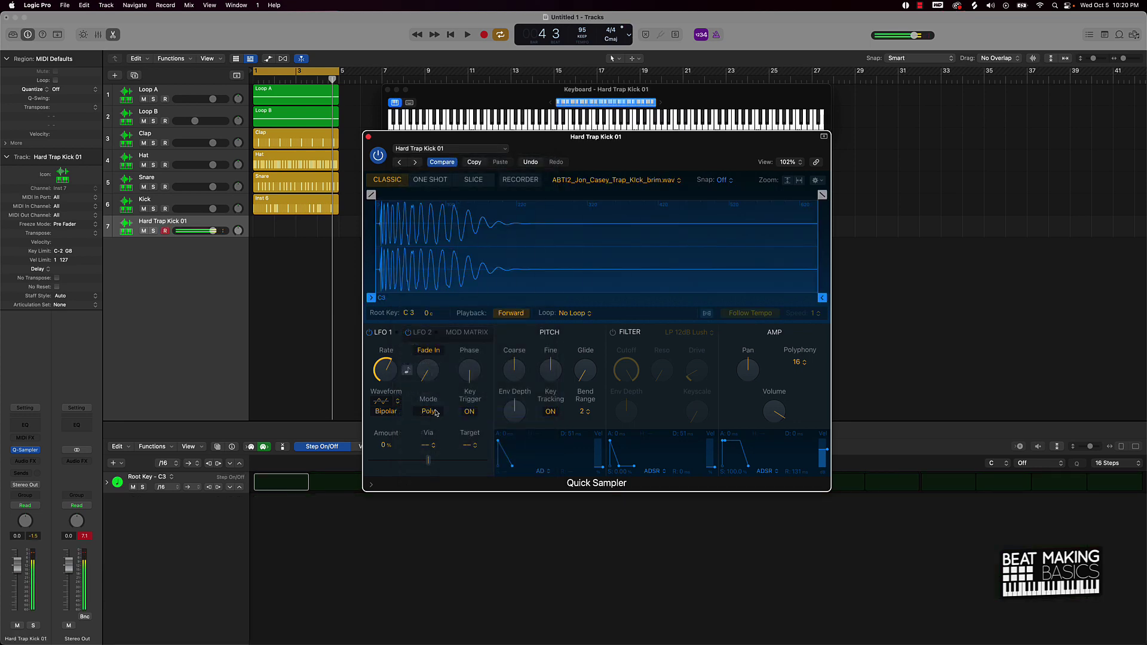
left_click(367, 136)
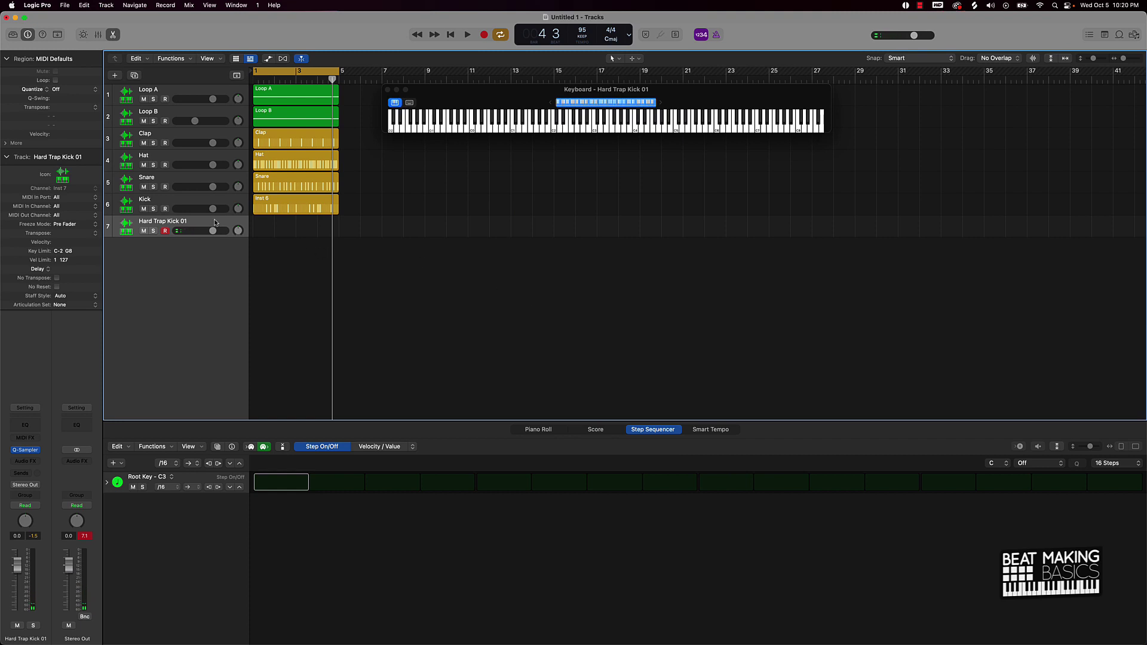
Step: Reopen and close the new track's Quick Sampler, then delete the Hard Trap Kick 01 track
left_click(27, 450)
left_click(368, 137)
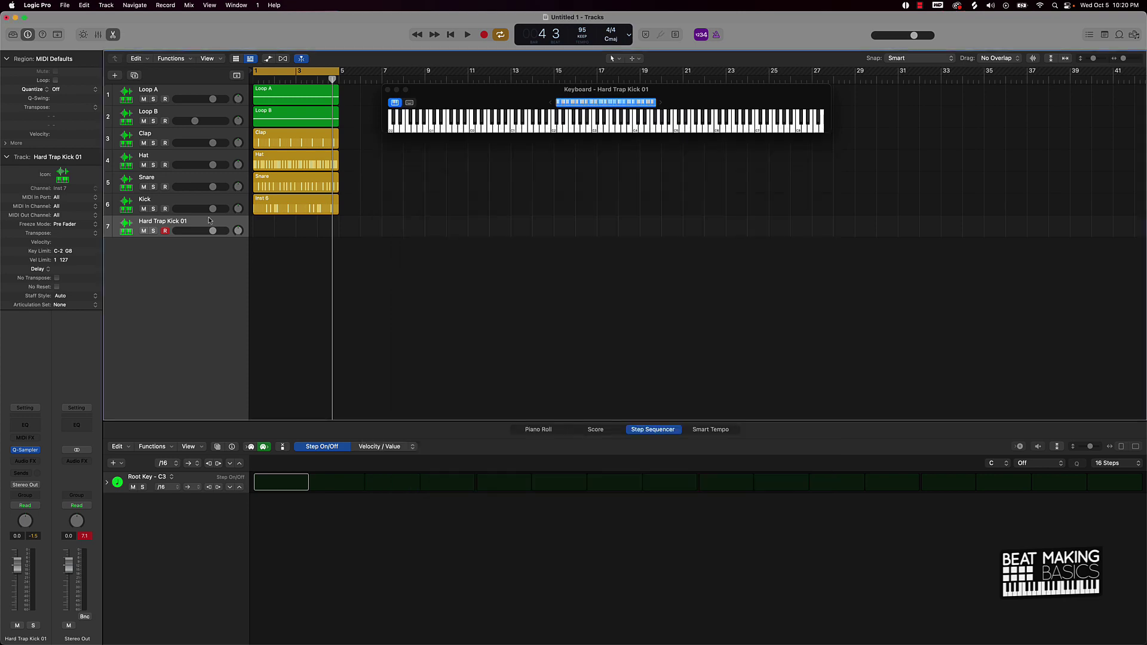
key("super+BackSpace")
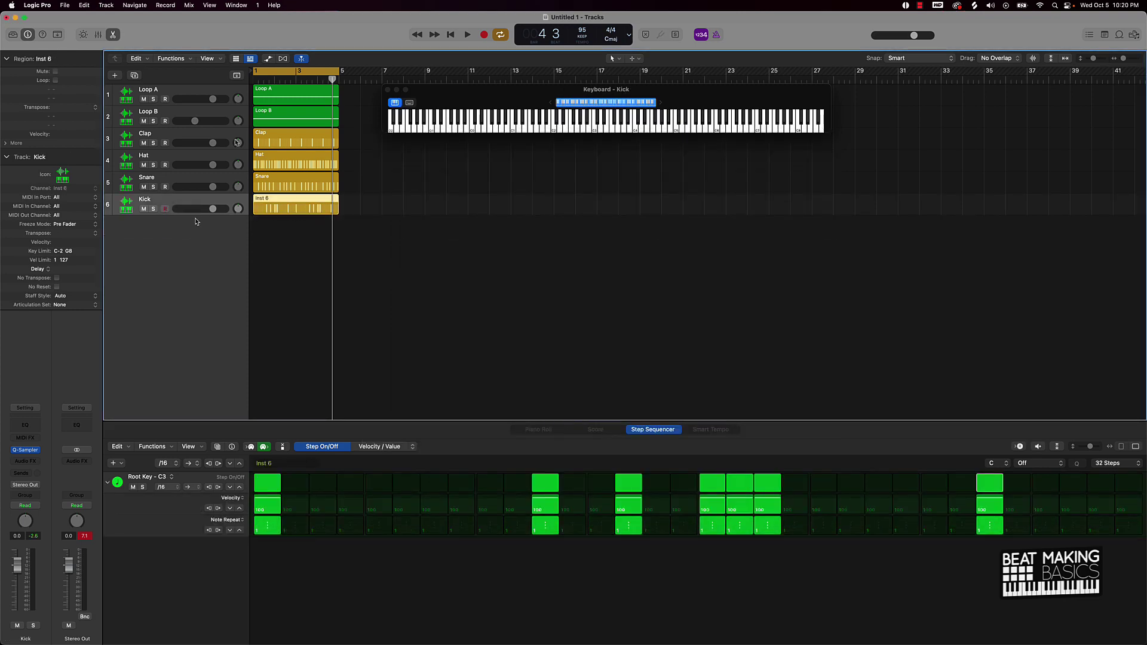
Step: Create a Quick Sampler instrument track below Kick, load the 808 01 setting and close the plug-in window
left_click(113, 75)
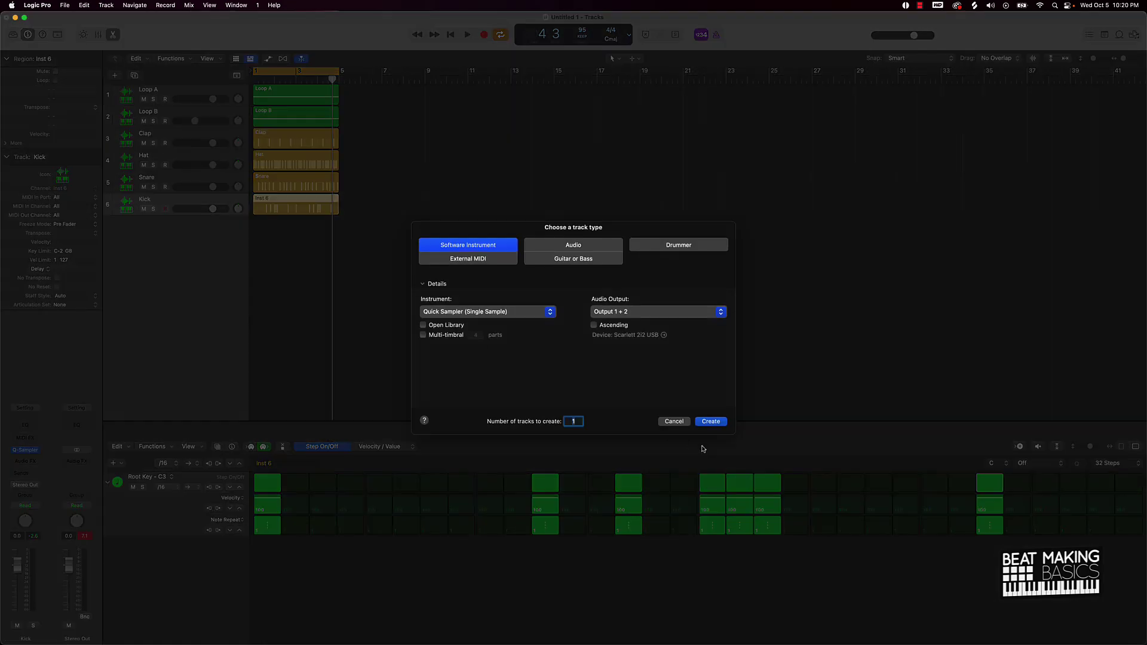
left_click(711, 422)
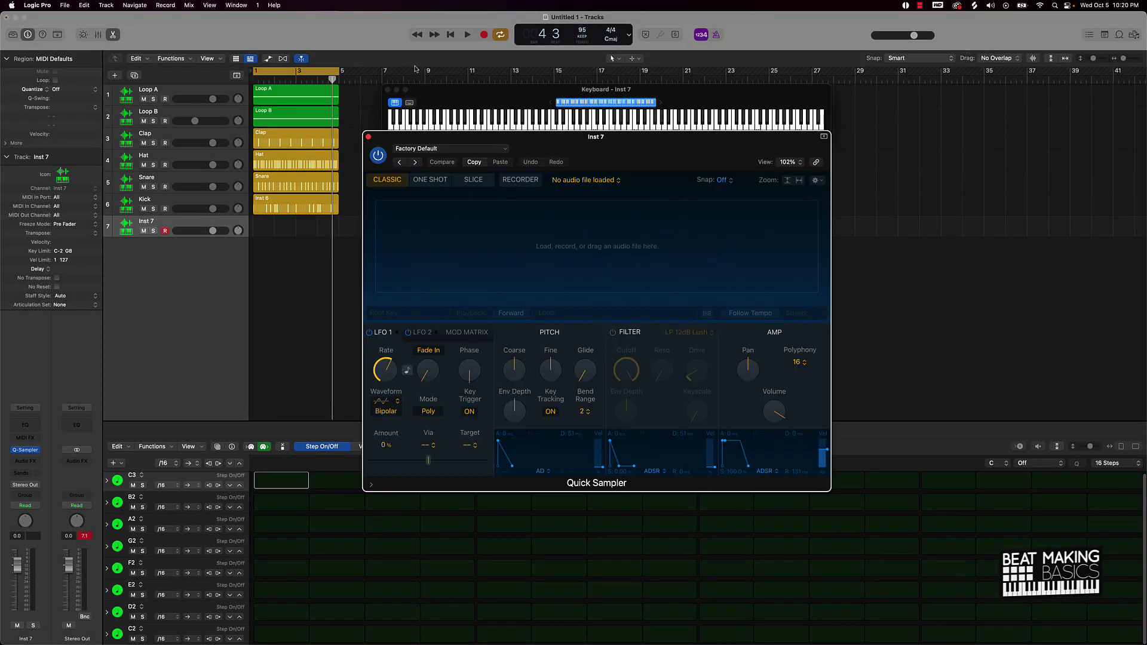
left_click(423, 150)
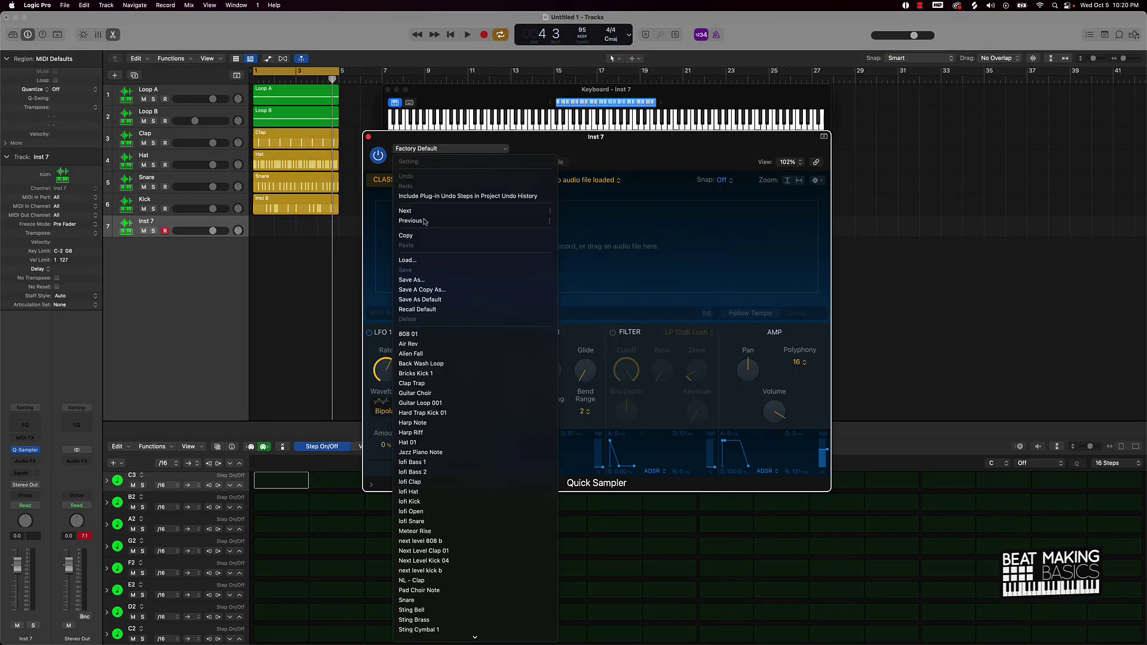
left_click(409, 333)
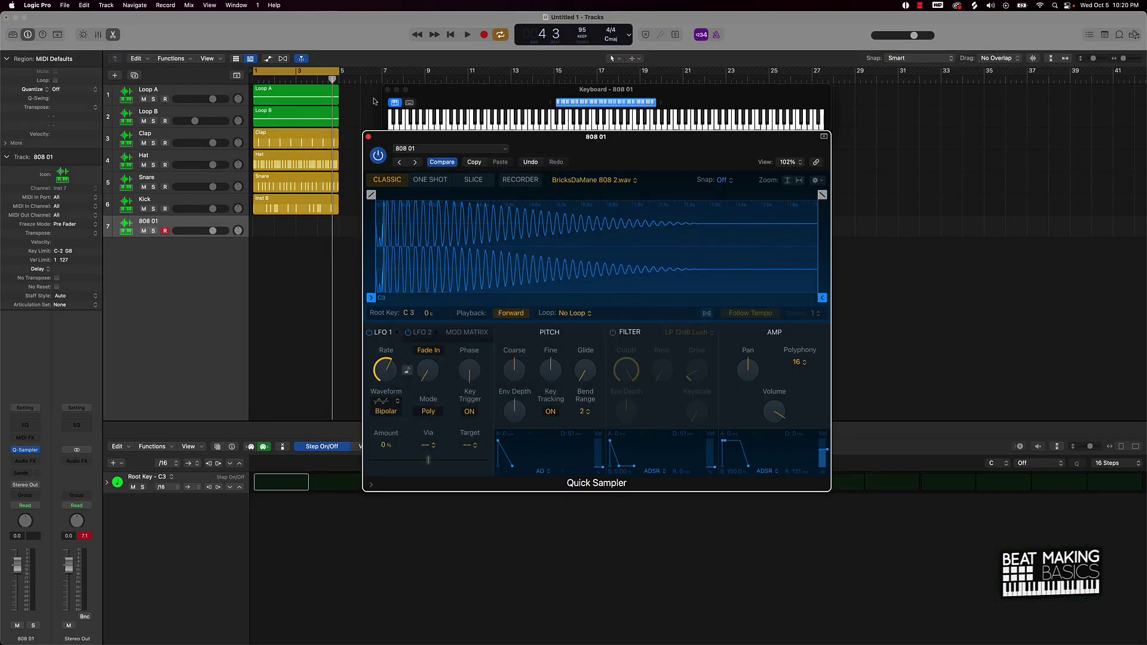
left_click(369, 137)
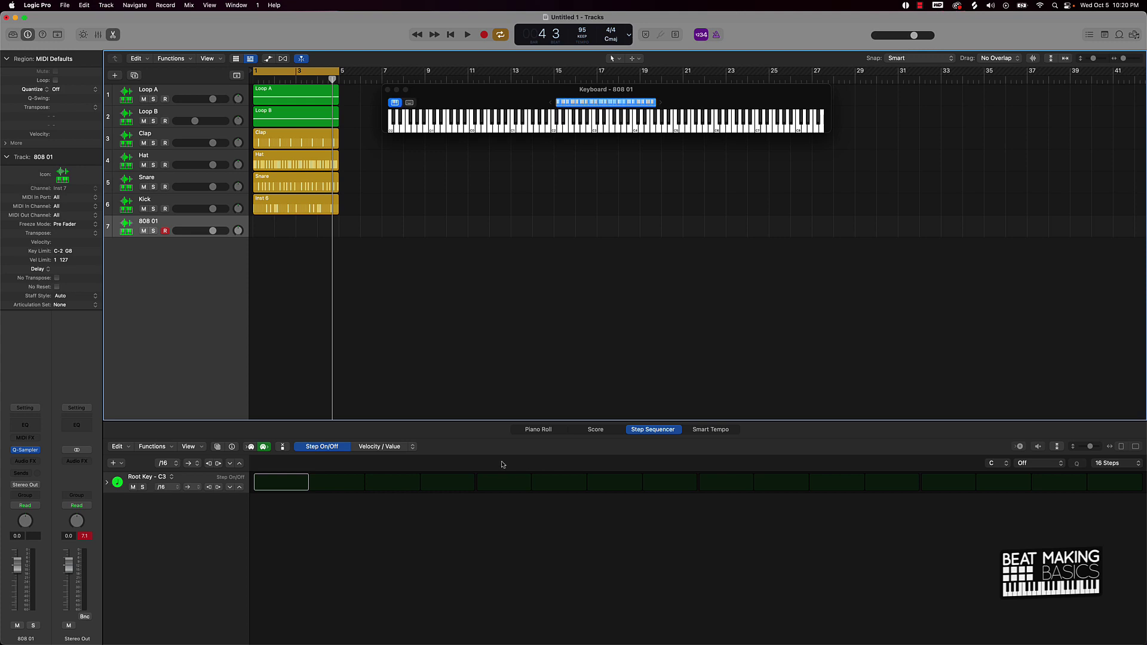
Step: Show the 808 01 track in the Piano Roll and move the Keyboard window below the track regions, briefly auditioning the loop
left_click(550, 431)
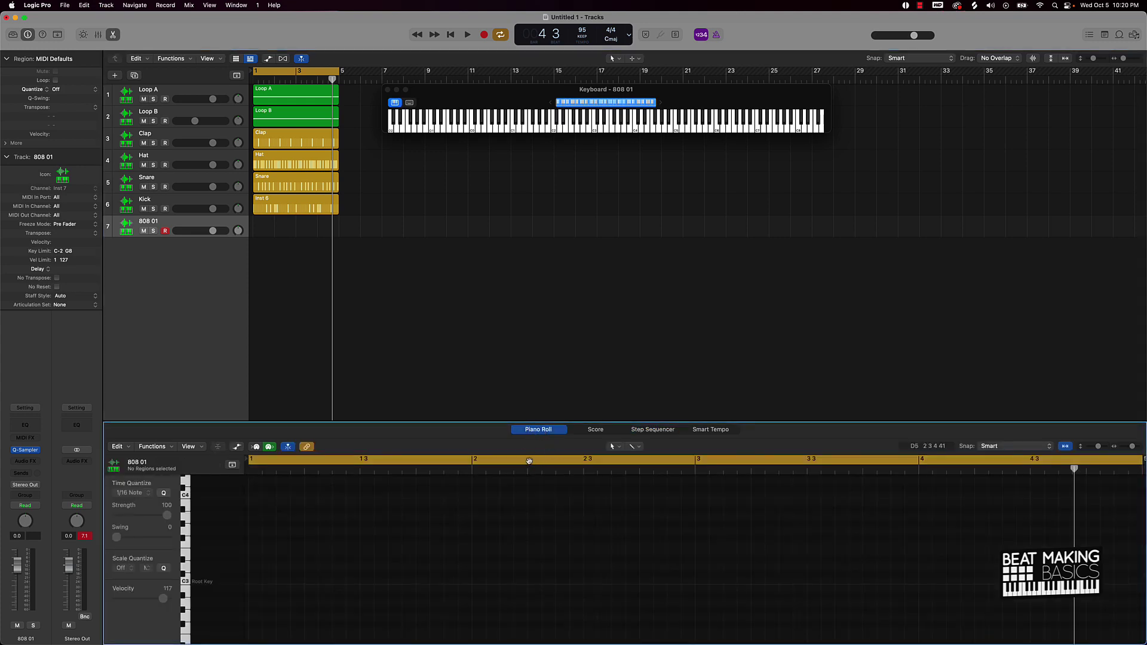
left_click_drag(477, 97, 457, 273)
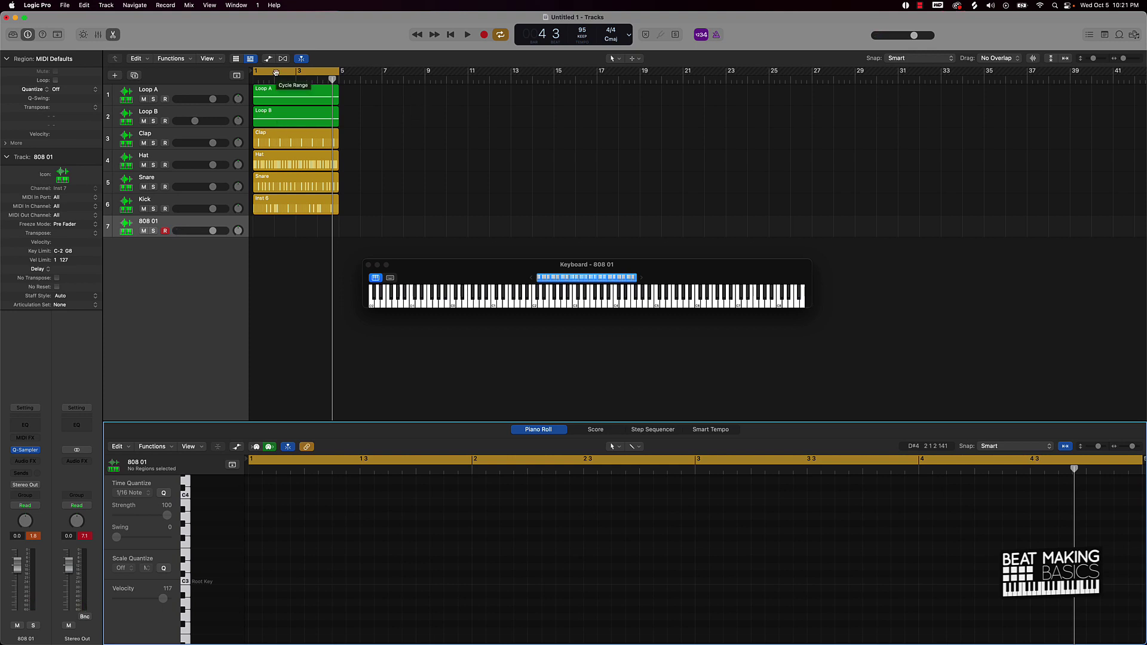
key("e")
key("space")
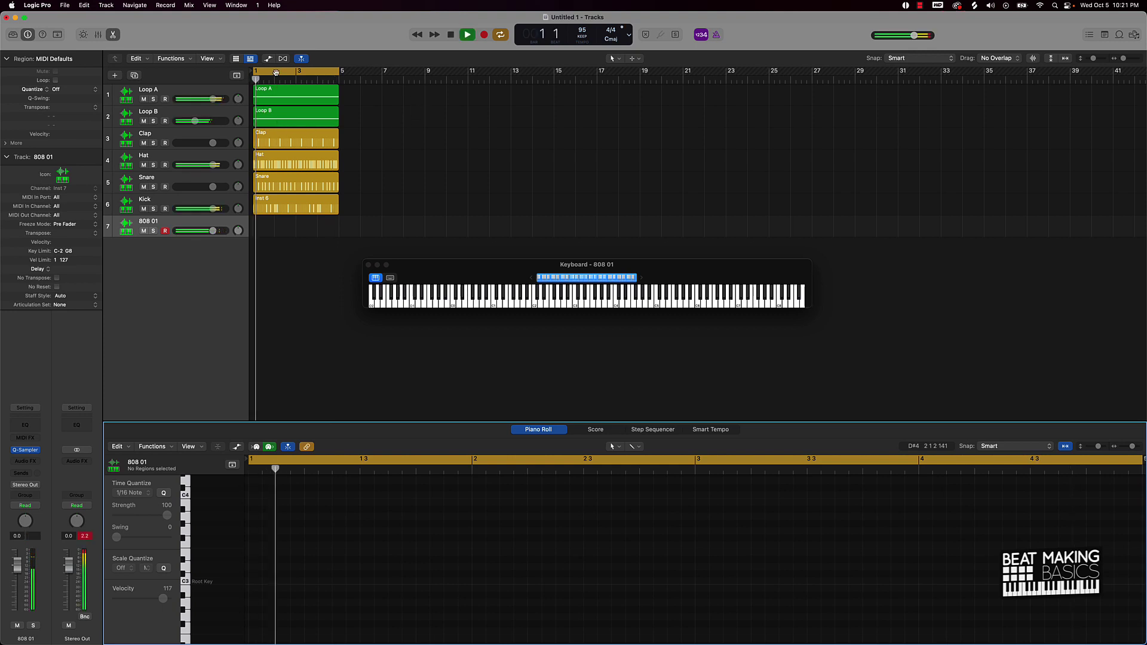
key("space")
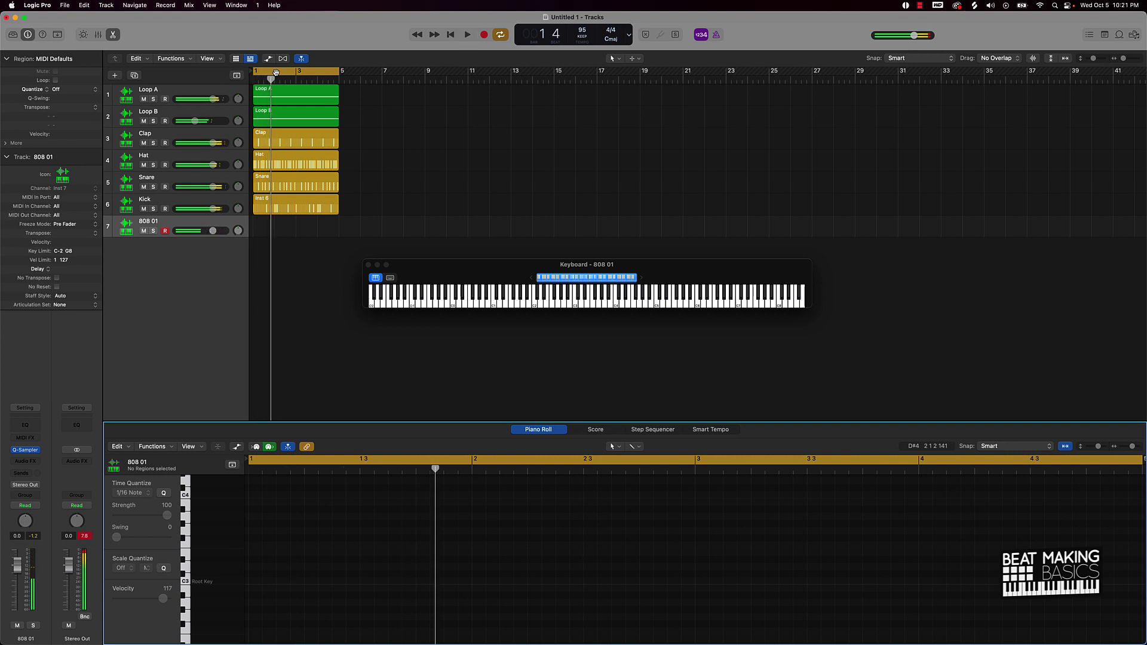
Step: Play the loop and audition different 808 notes over it to find the bass pitches
key("e")
key("space")
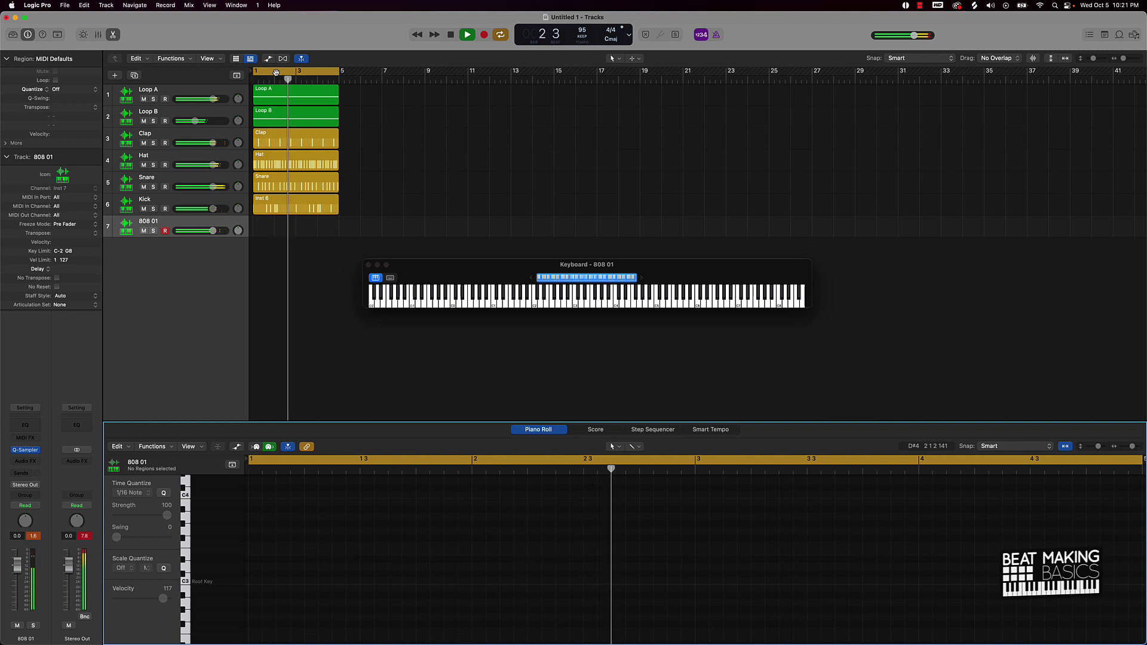
key("d")
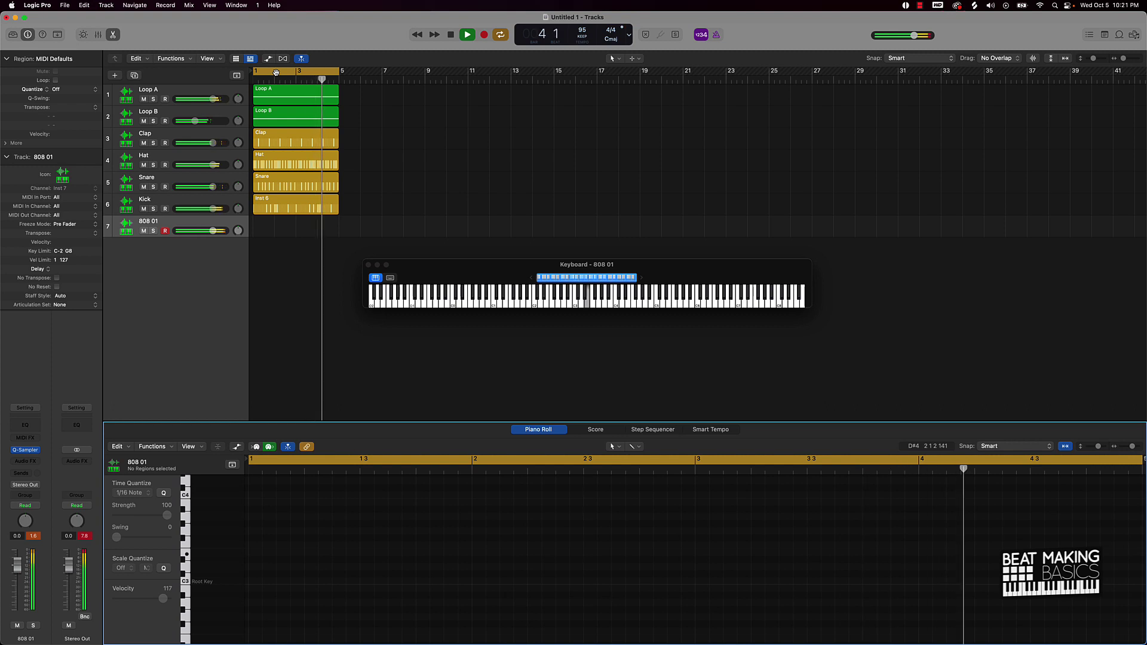
key("d")
key("space")
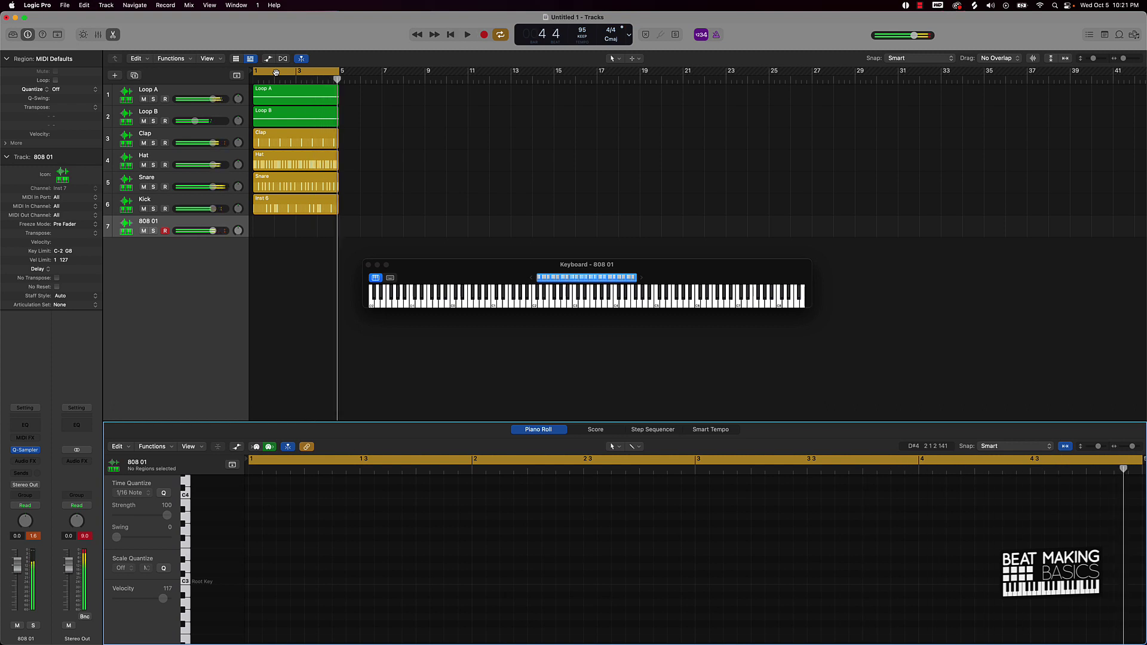
key("u")
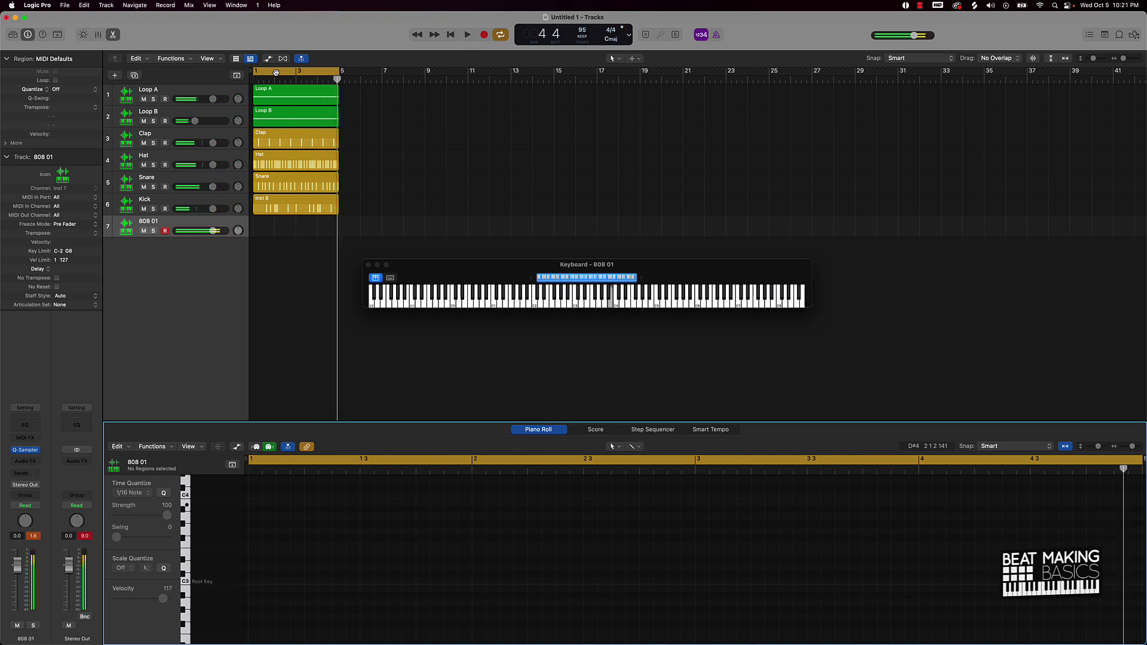
key("a")
key("a")
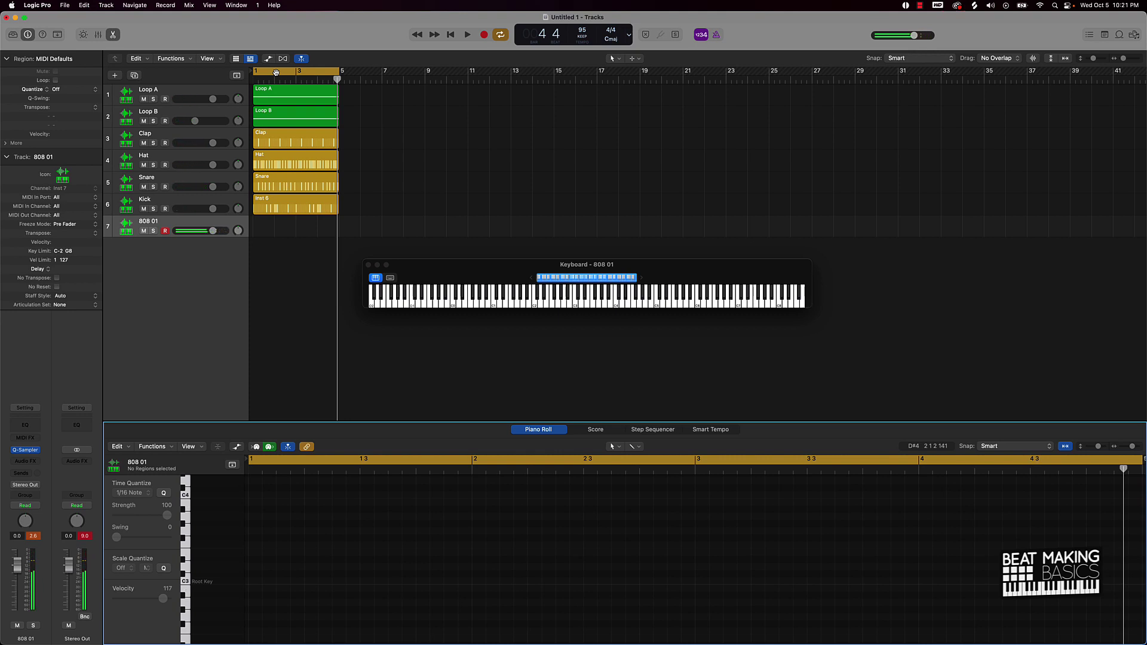
key("d")
key("a")
Step: Lower the 808 01 track's volume to -5.0 dB and record a four-bar 808 bass part over the loop
left_click_drag(213, 231, 202, 231)
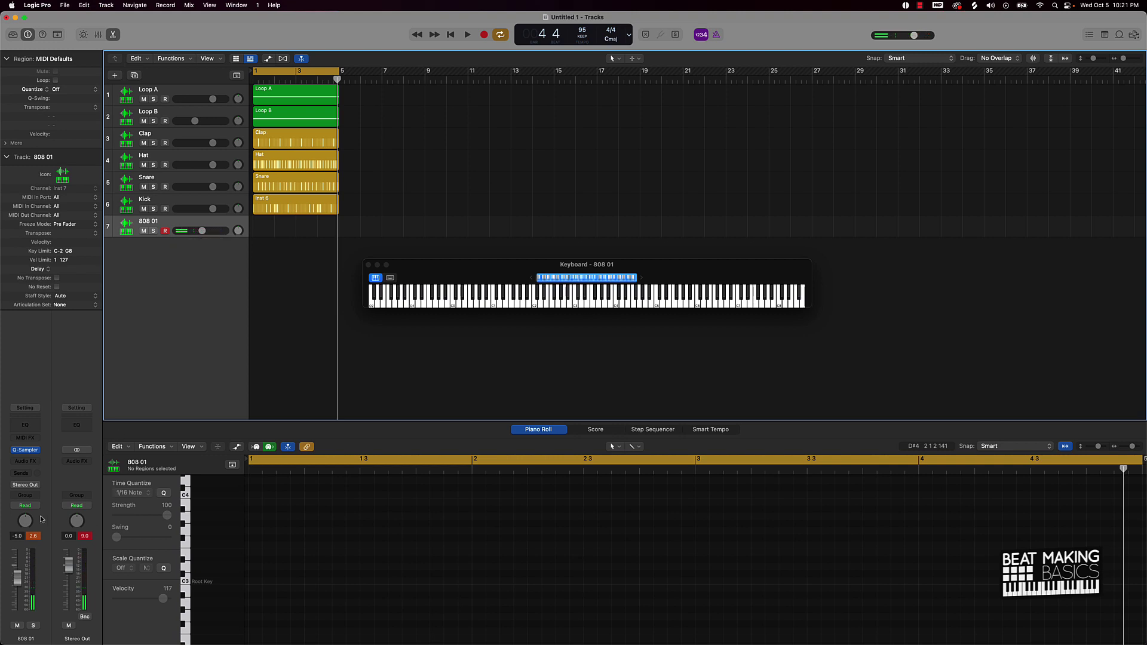
key("r")
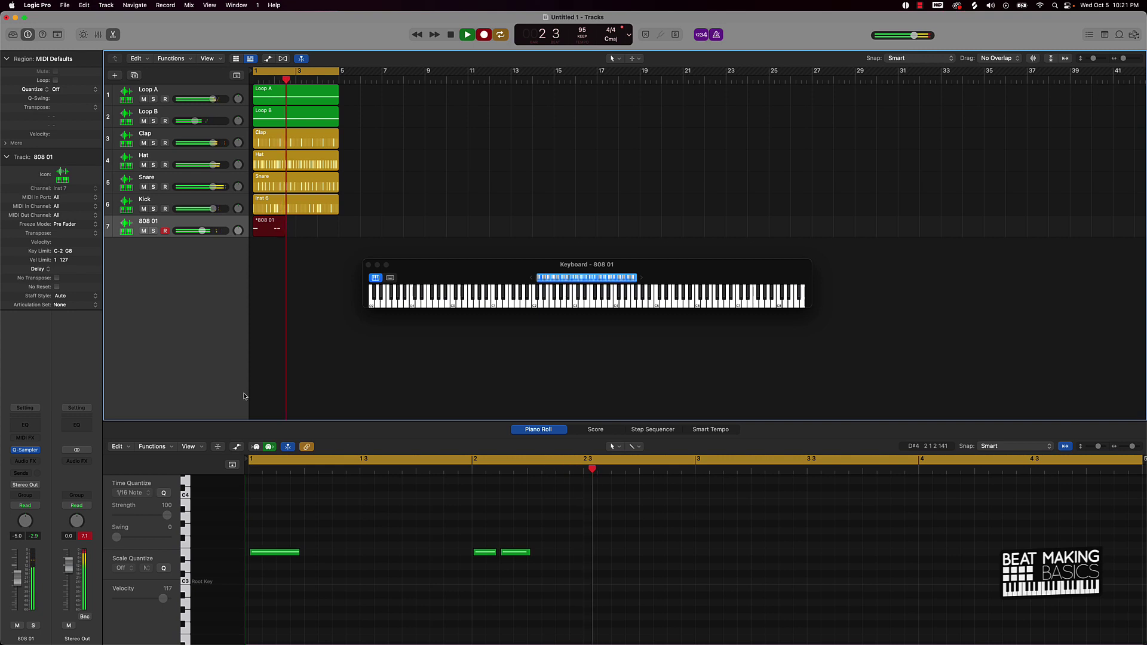
key("super+period")
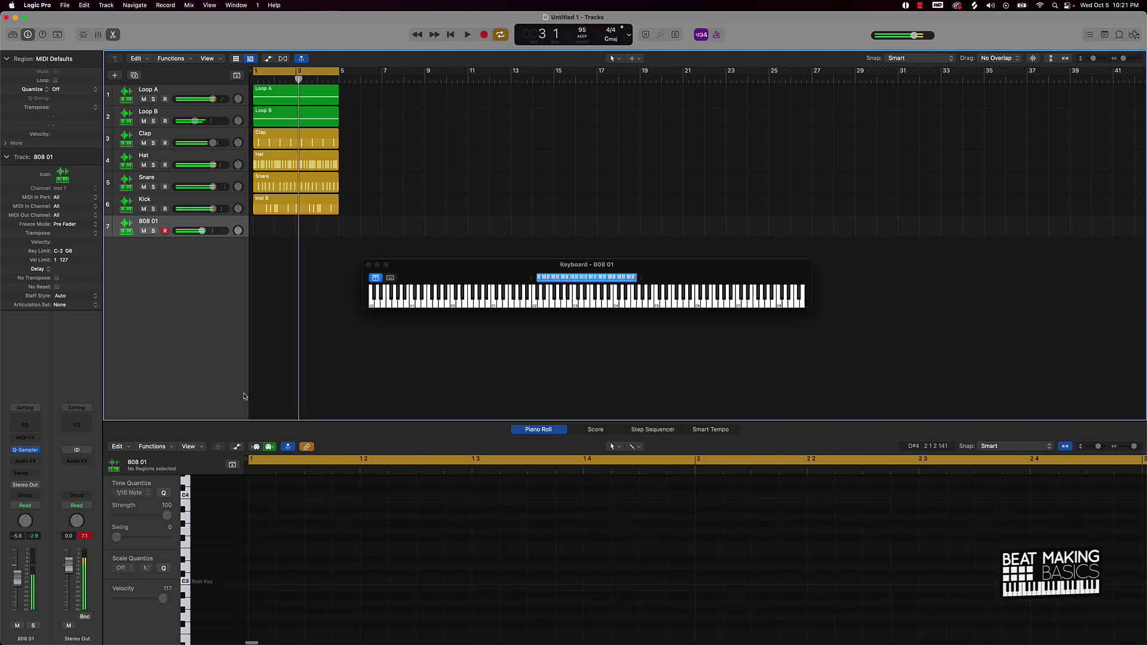
key("r")
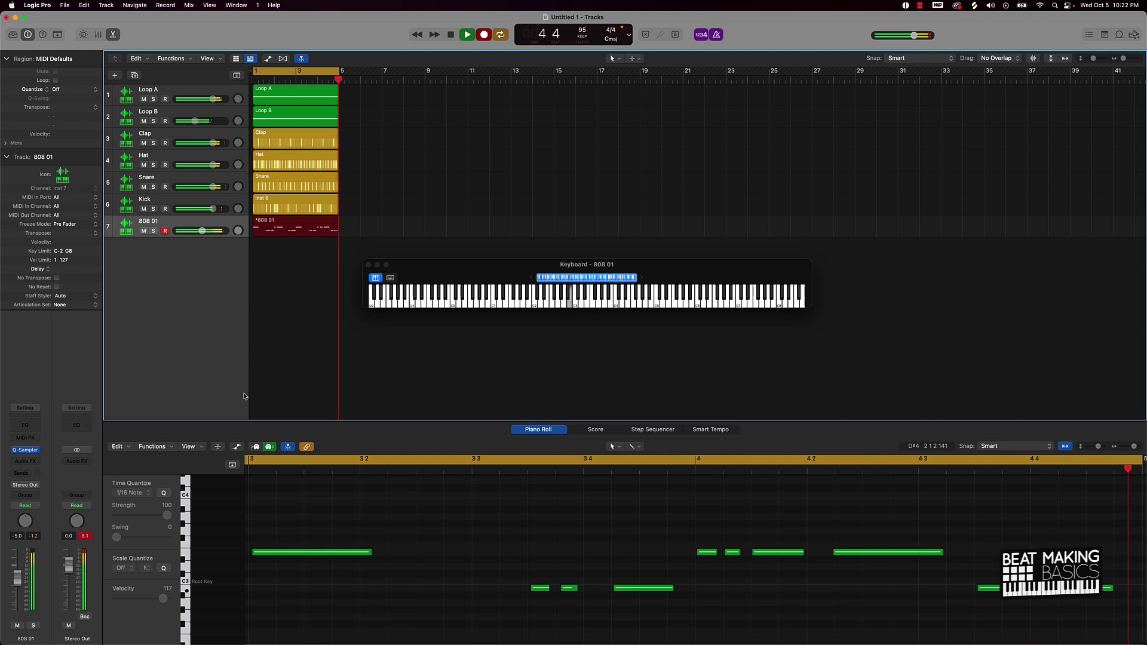
key("space")
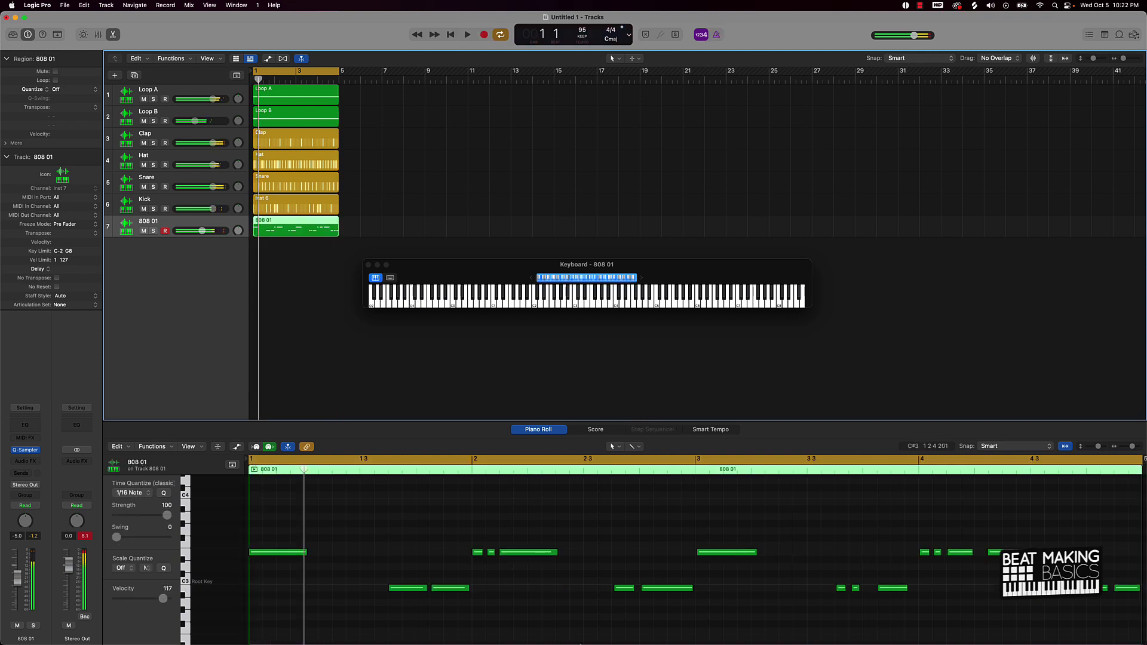
Step: Quantize all the recorded 808 notes to 1/16 Swing A
left_click(782, 555)
key("super+a")
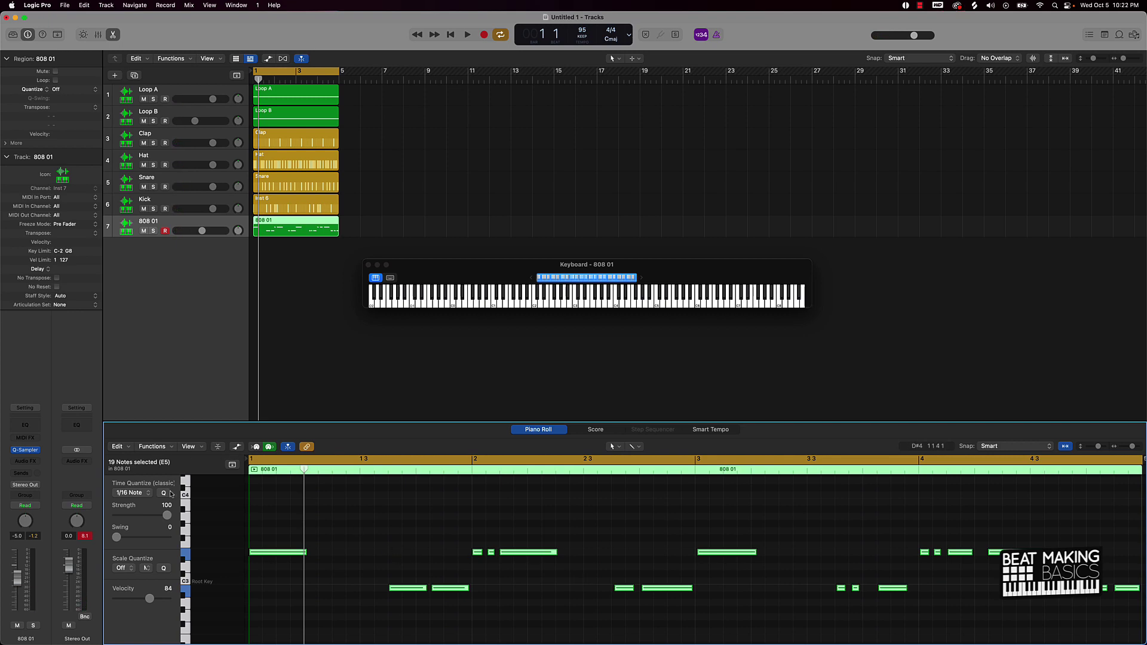
left_click(142, 494)
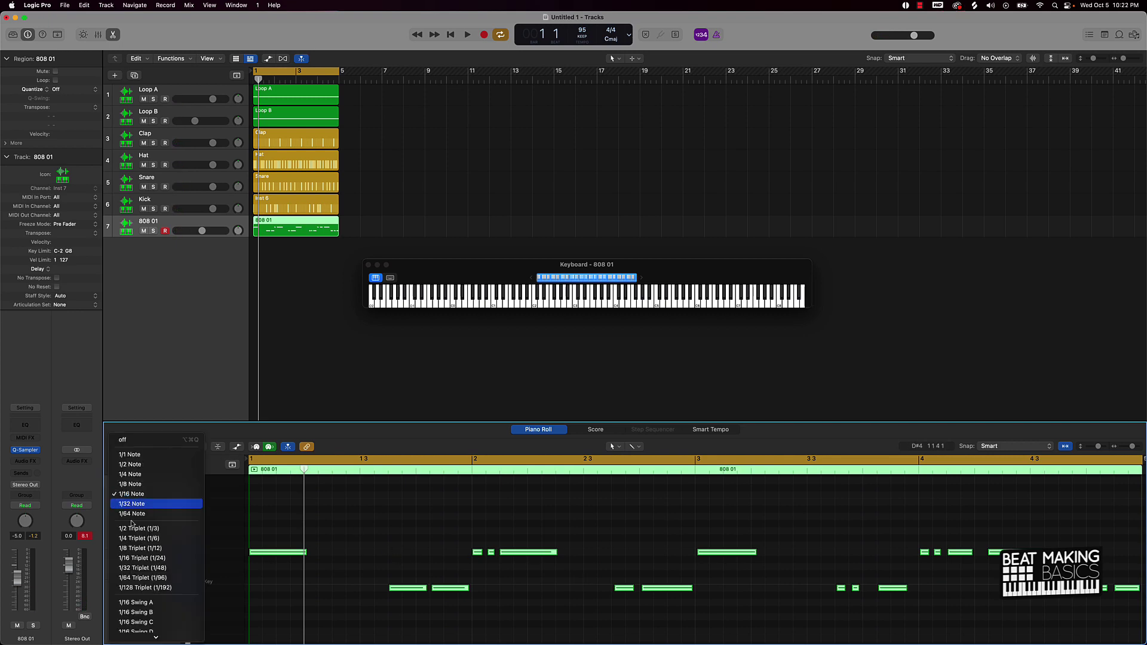
left_click(150, 603)
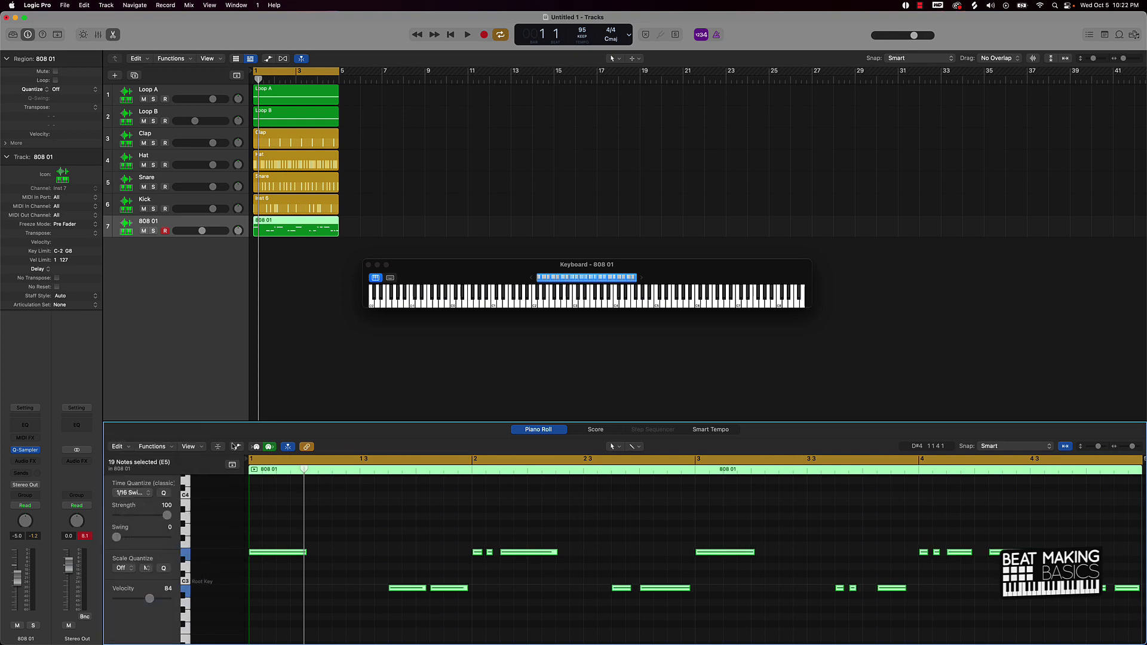
left_click(163, 494)
Step: Trim the note ends to the selected notes (Force Legato) and play back the bass line
right_click(443, 588)
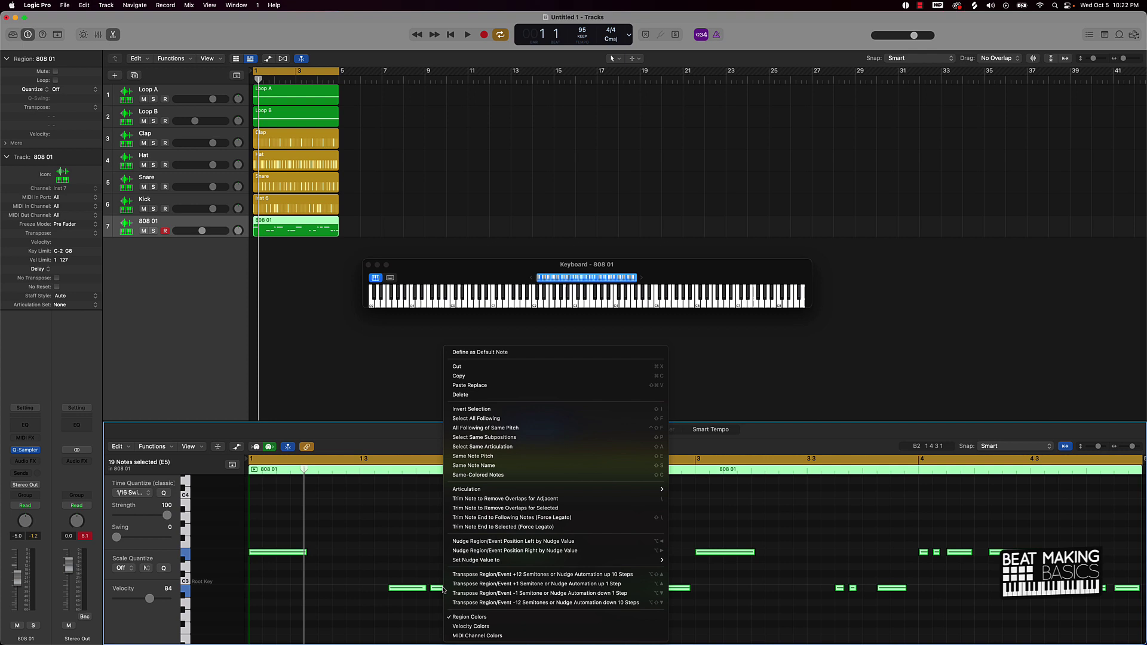
left_click(512, 528)
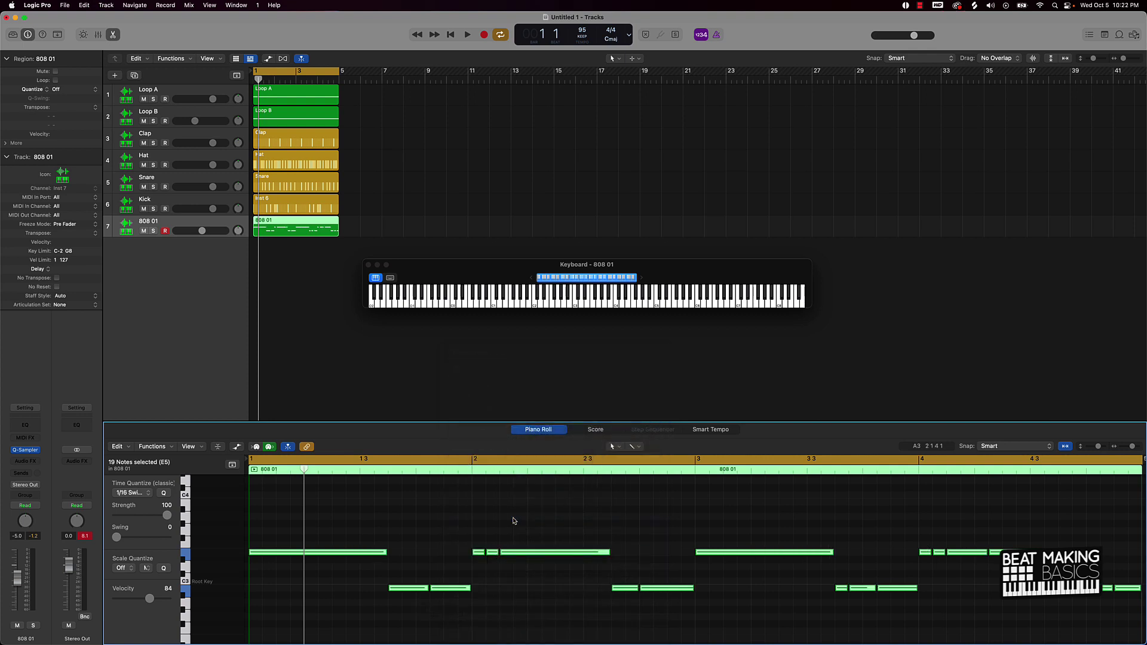
key("space")
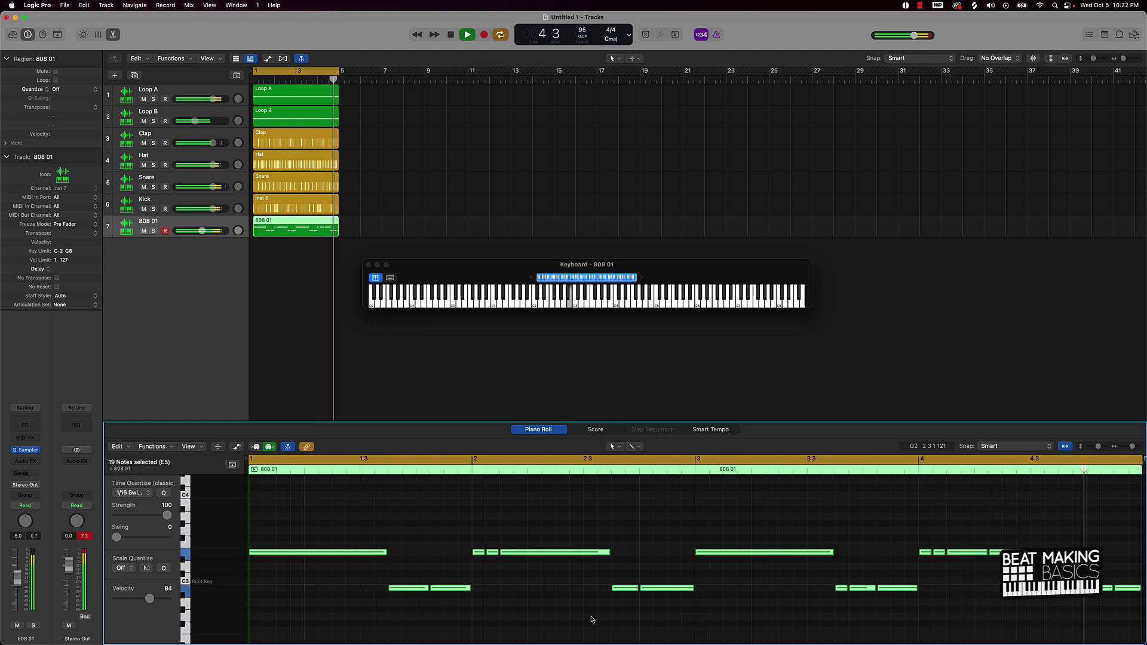
key("space")
Step: Delete the last of the higher-pitched 808 notes in bar 4 and extend the preceding note over the gap
left_click(824, 630)
scroll(818, 610, "right", 3)
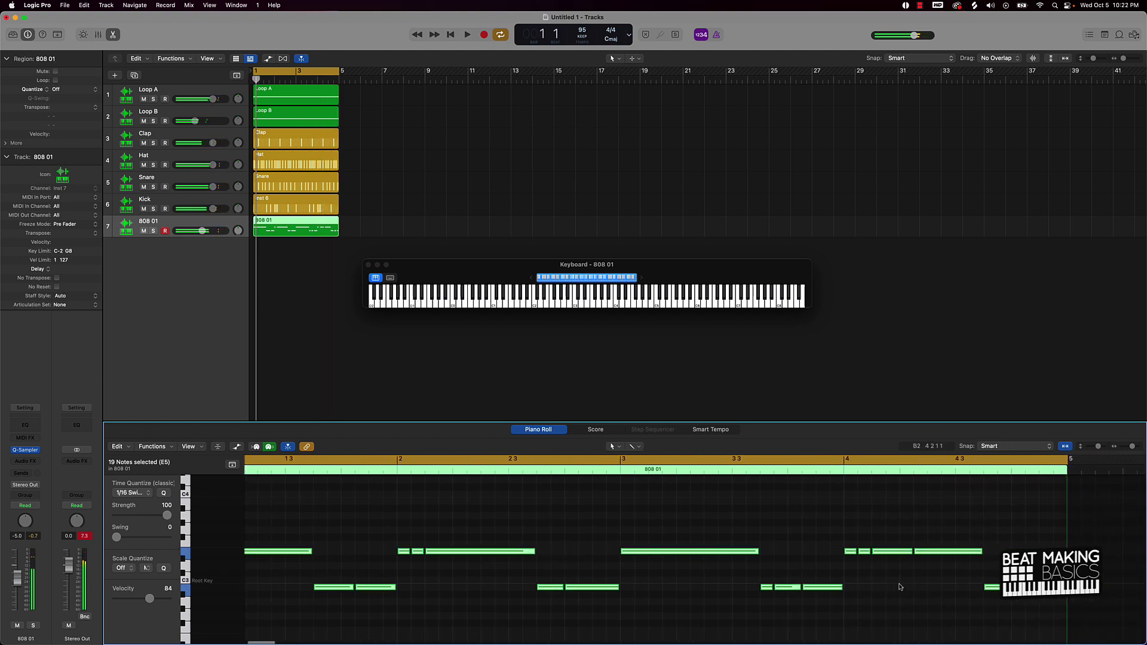
left_click(931, 551)
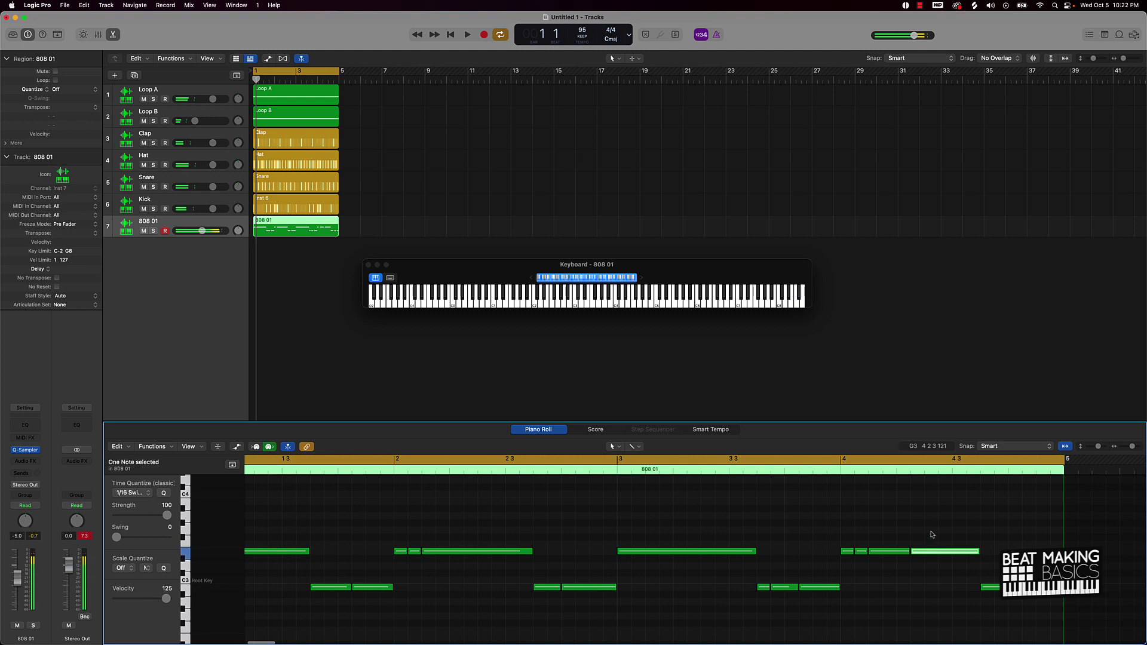
key("Delete")
left_click_drag(908, 551, 978, 550)
Step: Replace the three B2 notes in bar 3 with a copy of bar 1's two B2 notes at position 3 3 3 1, and play back the loop
left_click_drag(871, 575, 711, 608)
key("Delete")
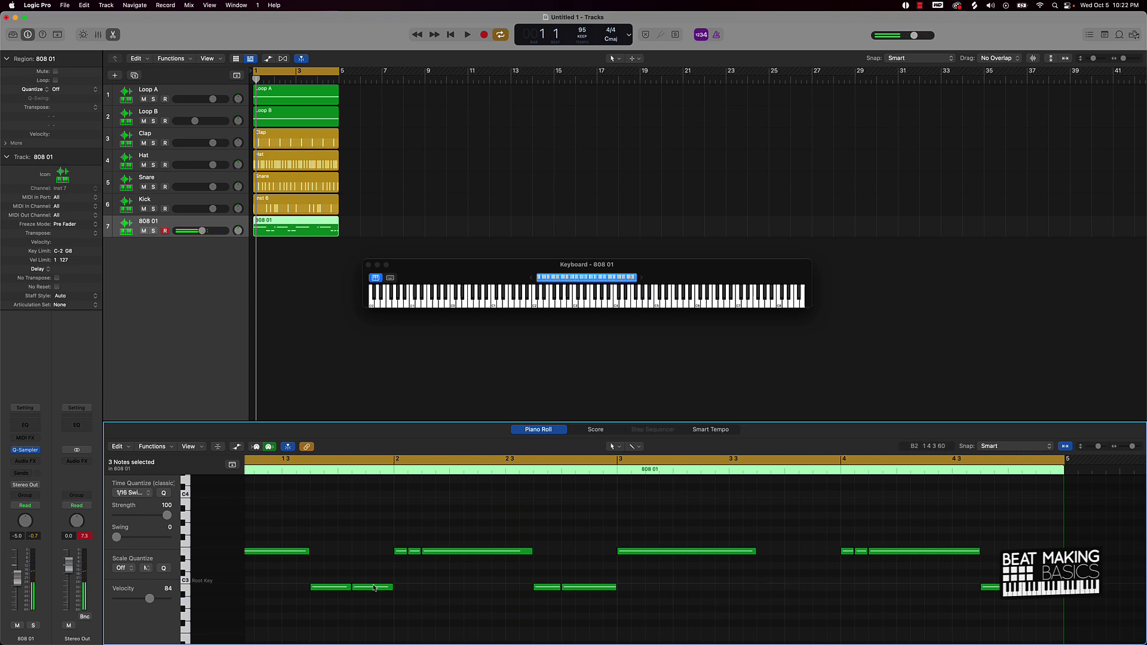
left_click_drag(364, 580, 772, 588)
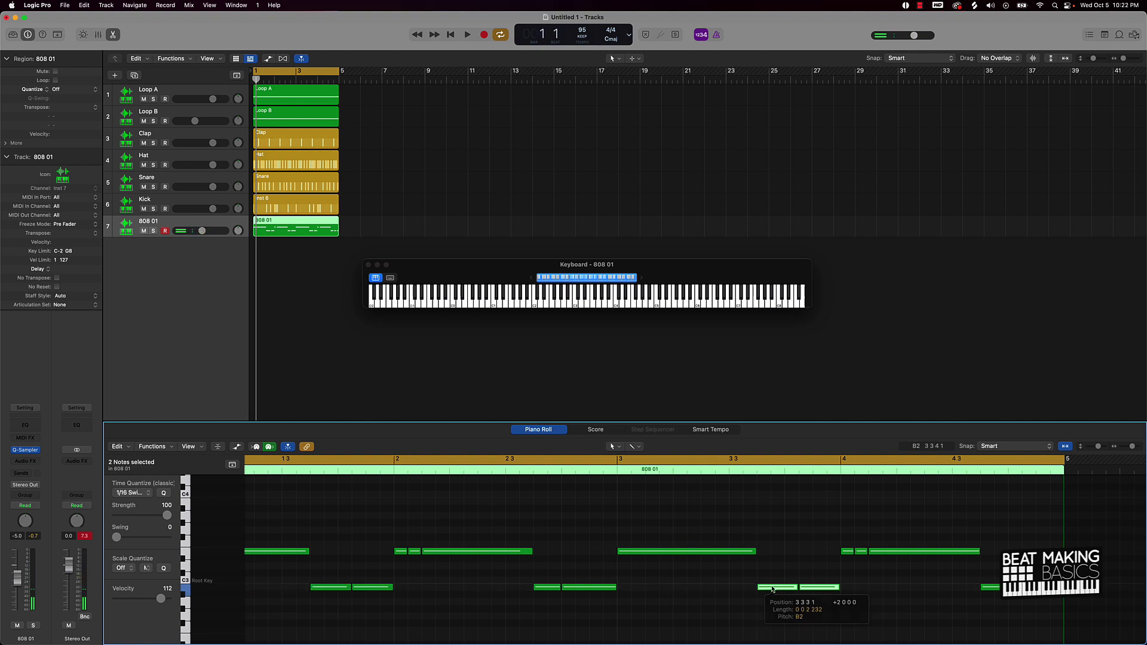
left_click(750, 606)
key("space")
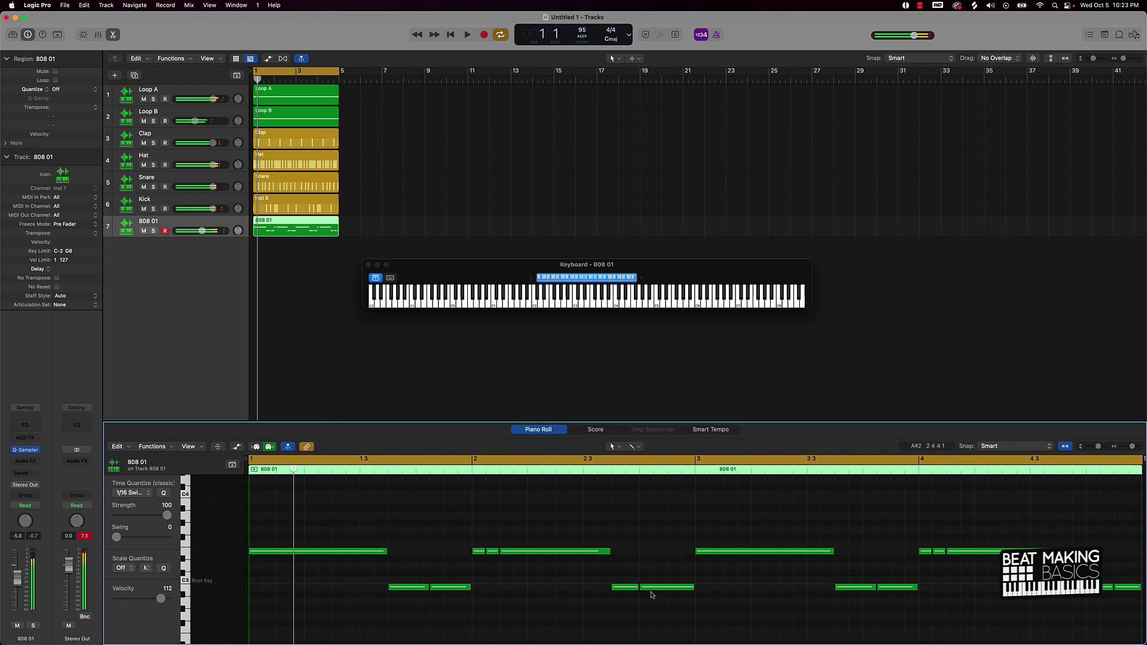
key("space")
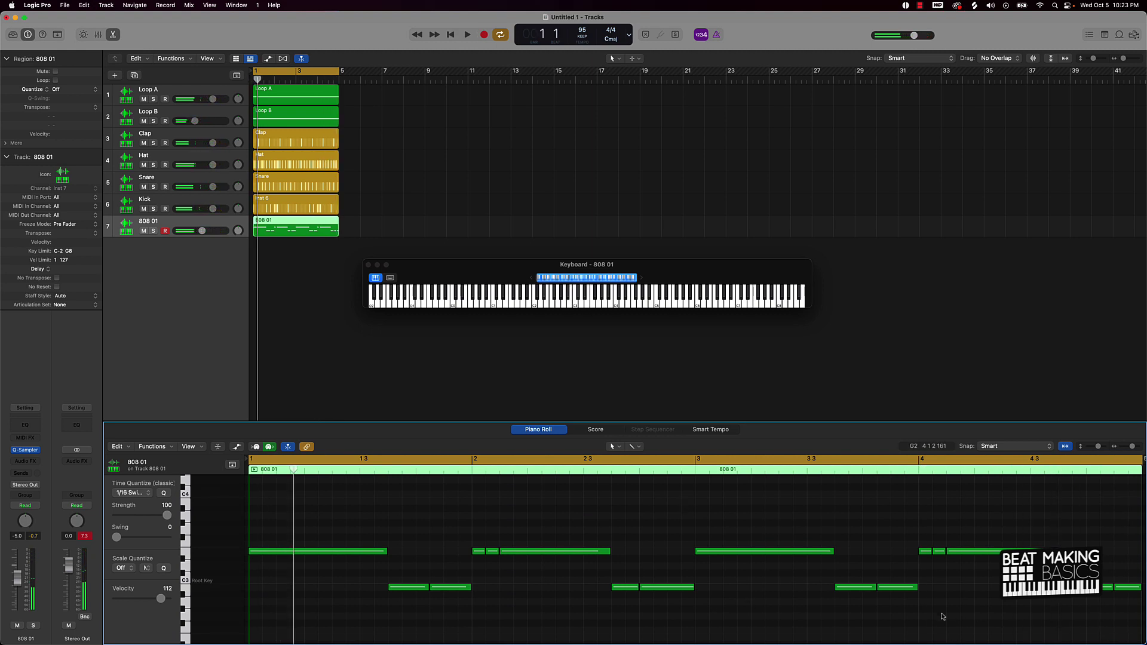
Step: Rename the 808 01 track as 808 and name all regions after their tracks
double_click(143, 223)
type("808")
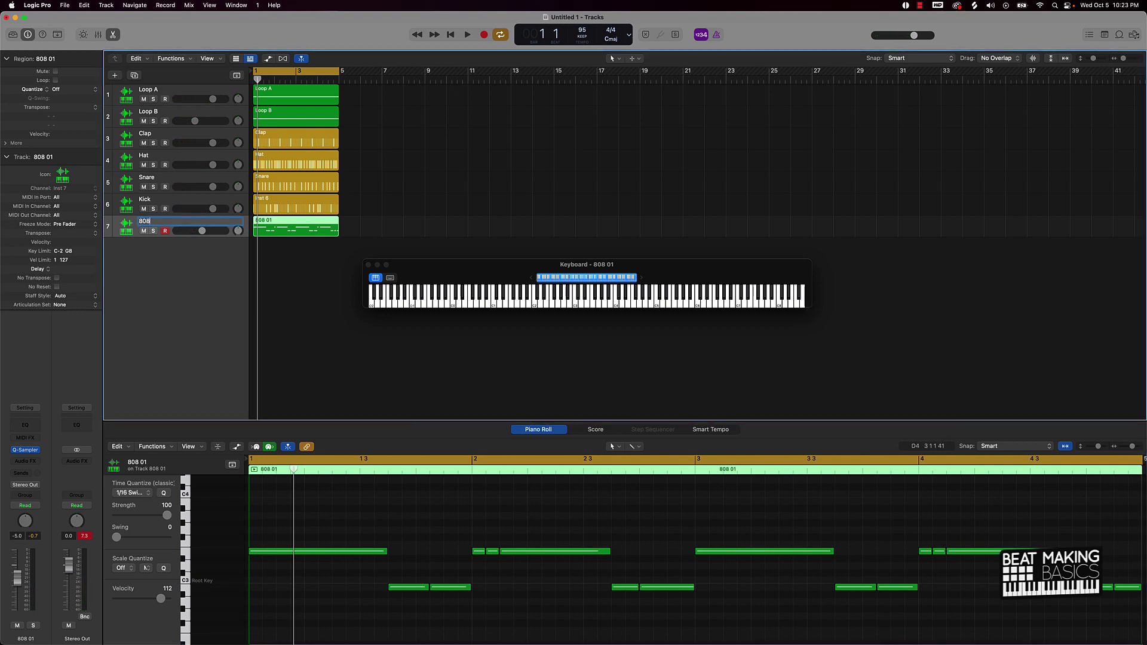
key("Return")
left_click(289, 260)
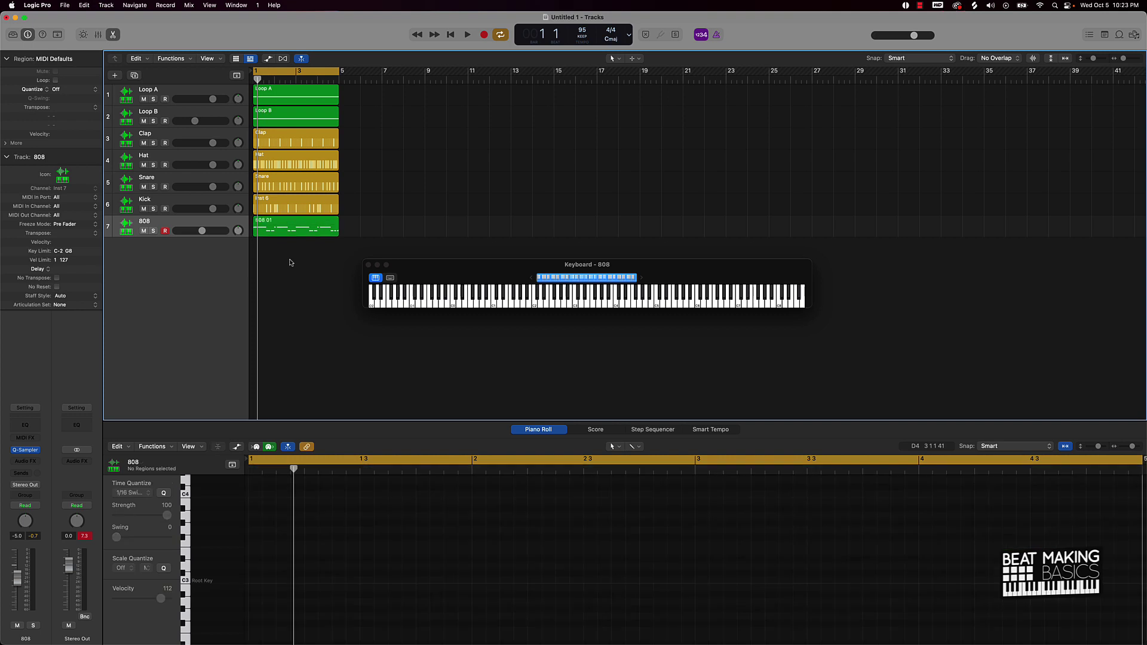
key("super+a")
key("alt+shift+n")
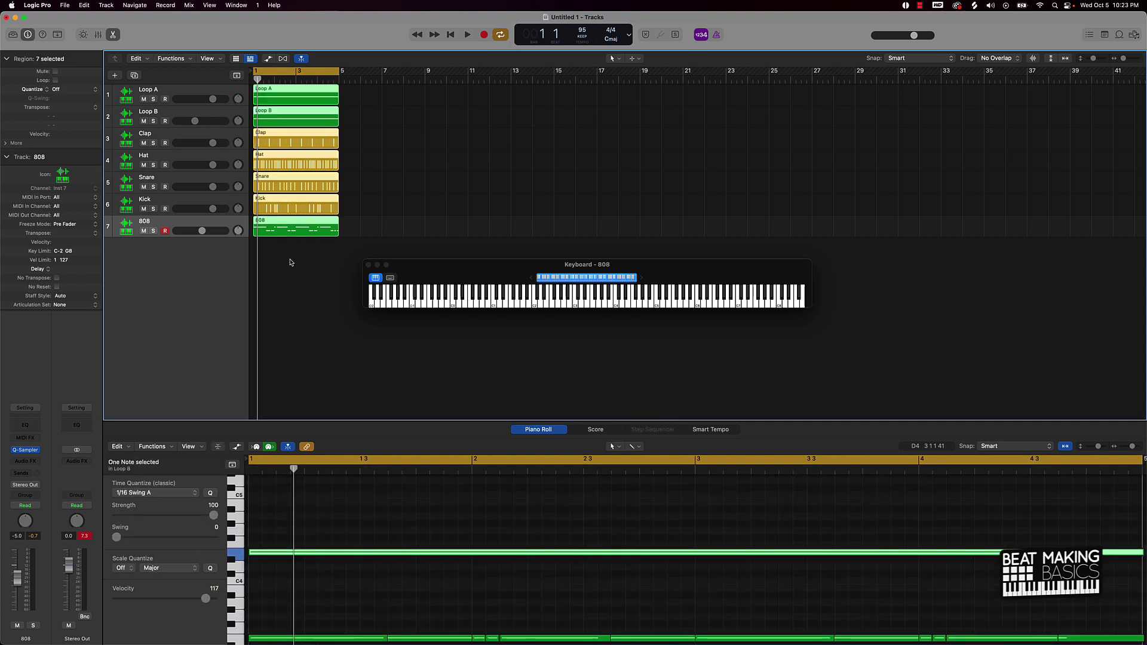